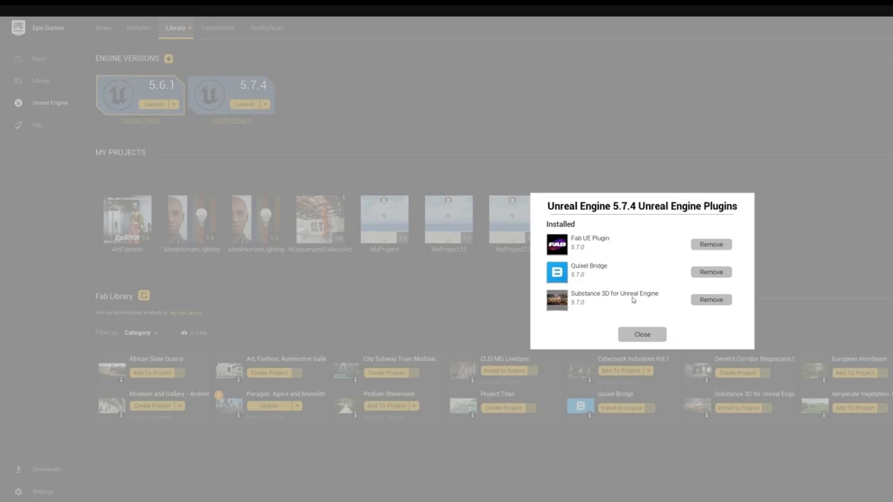
# - Review the installation options of Unreal Engine 5.7.4 and the plugins installed for Unreal Engine 5.6.1
pyautogui.click(642, 334)
pyautogui.click(173, 105)
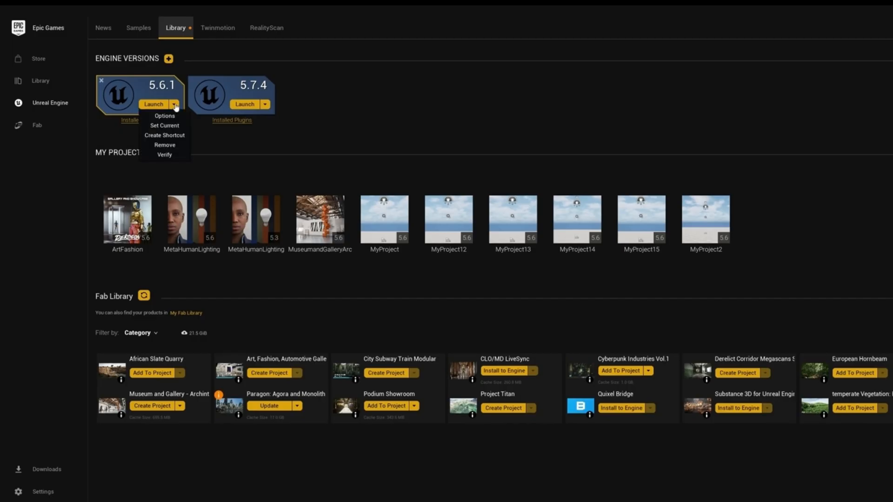
pyautogui.click(264, 104)
pyautogui.click(245, 117)
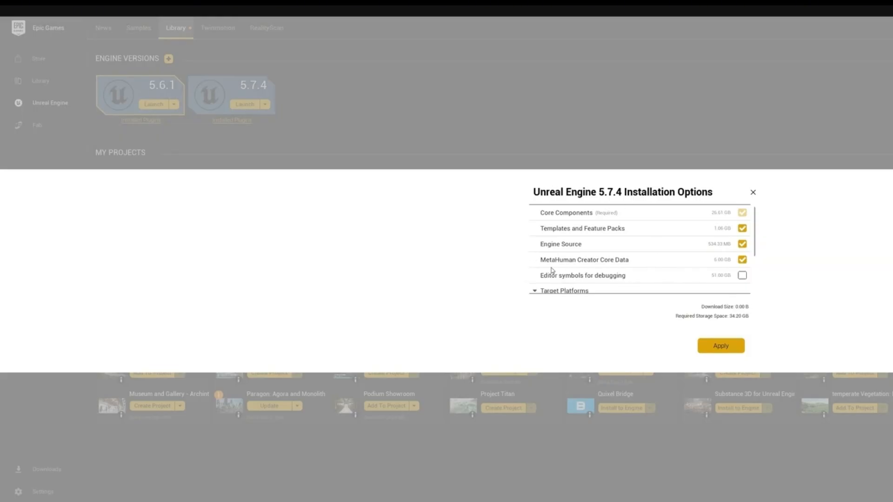
pyautogui.click(720, 346)
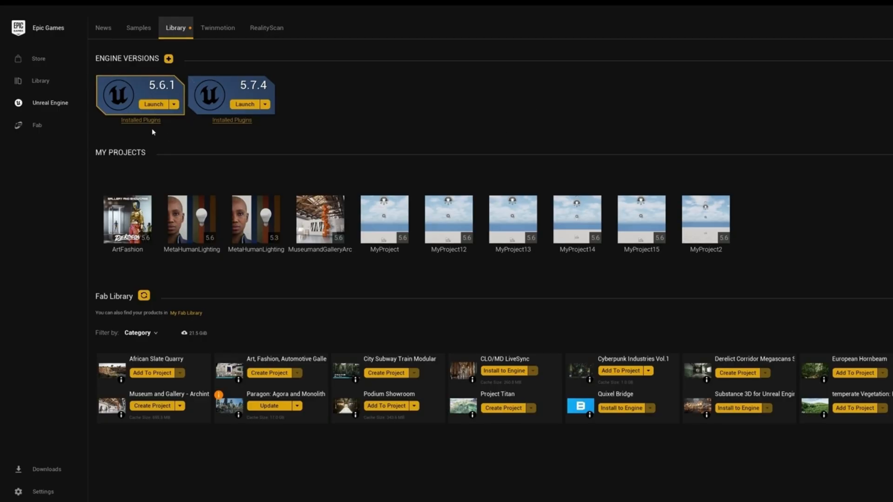
pyautogui.click(141, 121)
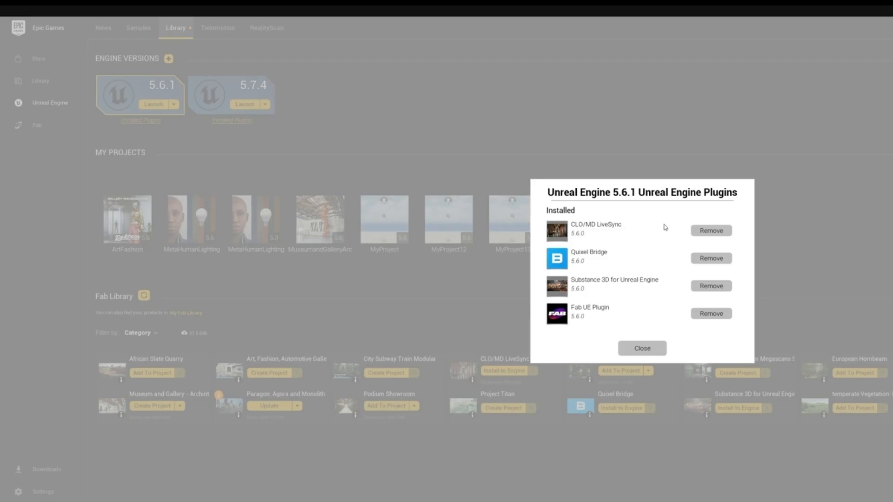
pyautogui.click(644, 349)
# - Find the CLO/MD LiveSync plugin on Fab and install it to the 5.7 engine slot
pyautogui.click(32, 126)
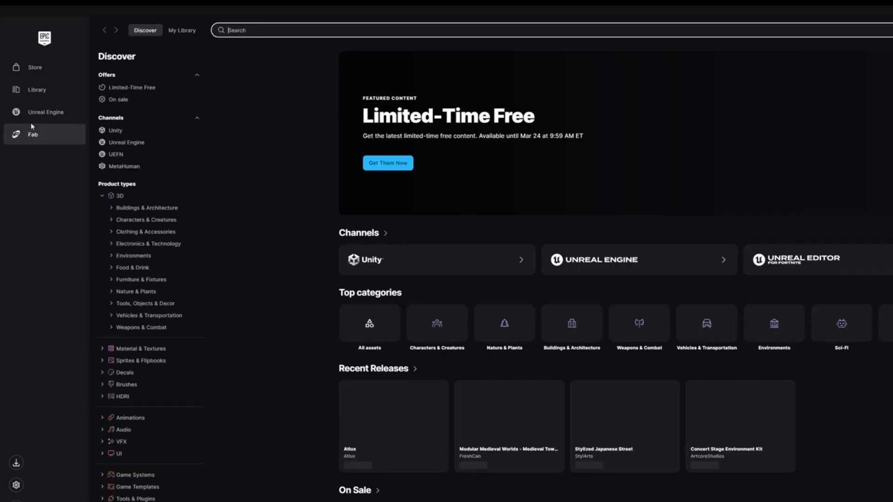
pyautogui.write('clo')
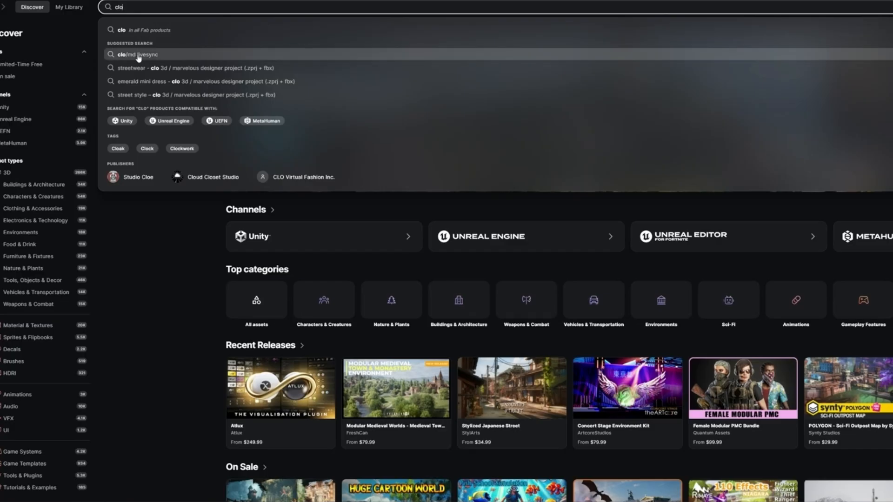
pyautogui.click(232, 68)
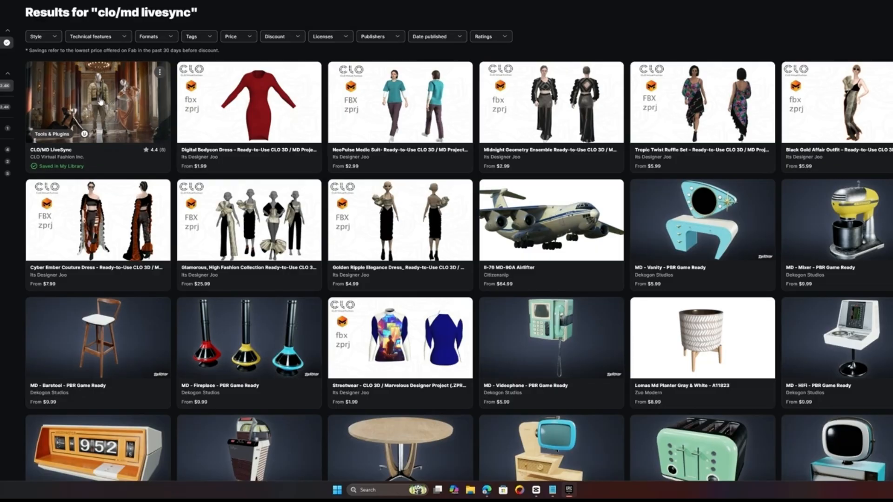
pyautogui.click(178, 115)
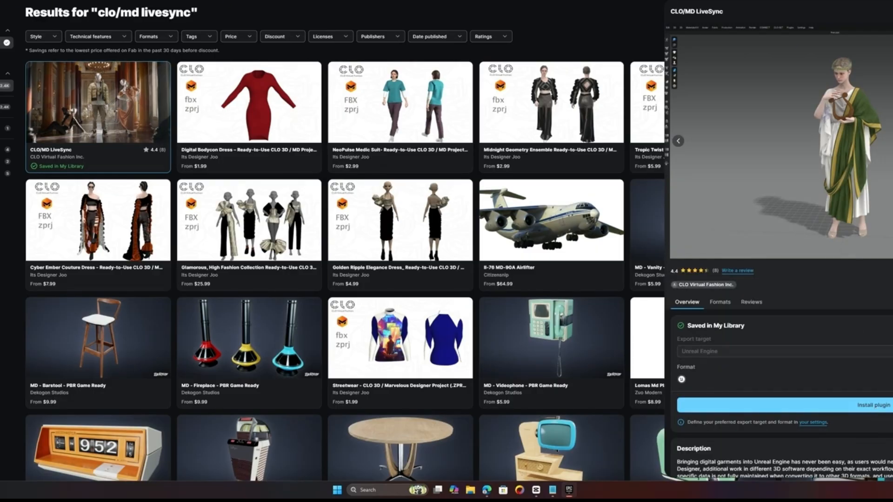
pyautogui.click(875, 406)
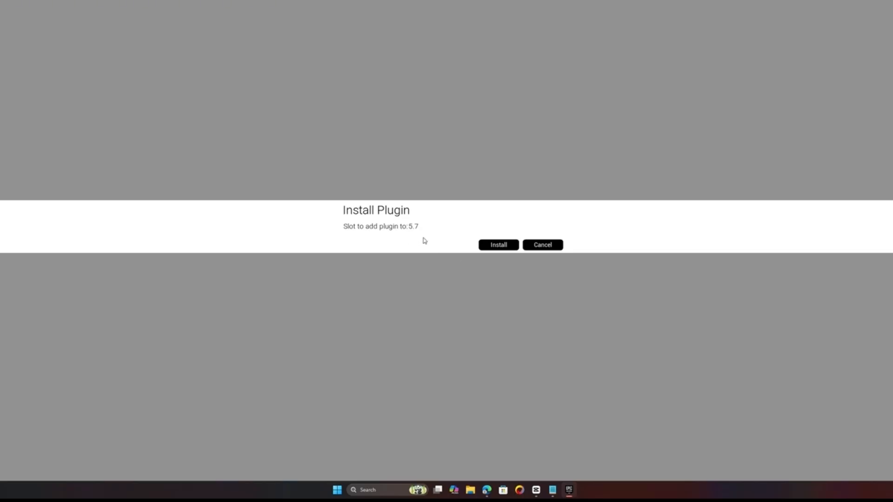
pyautogui.click(499, 247)
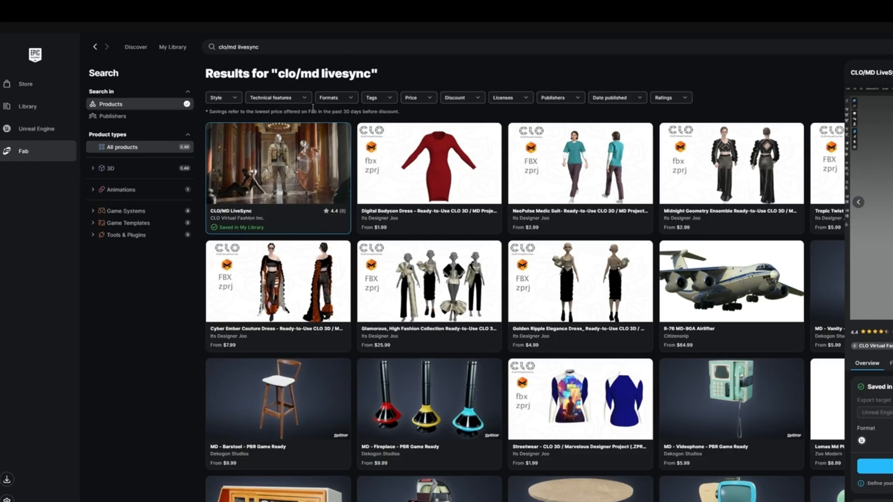
# - Launch Unreal Engine from the engine library and choose the Film / Video & Live Events category for a new project
pyautogui.click(42, 126)
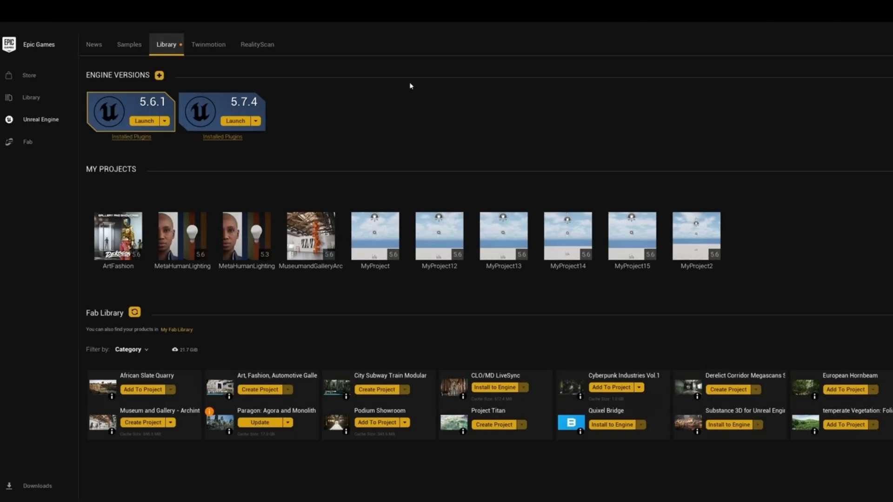
pyautogui.click(256, 122)
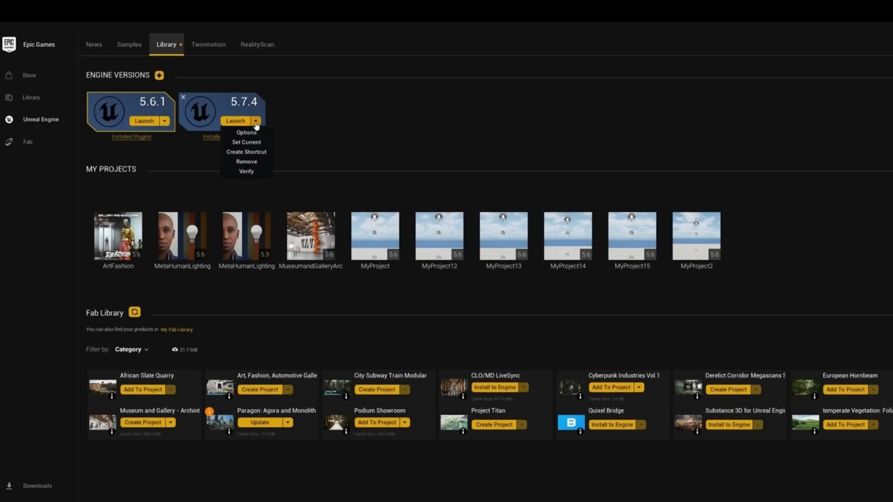
pyautogui.click(234, 121)
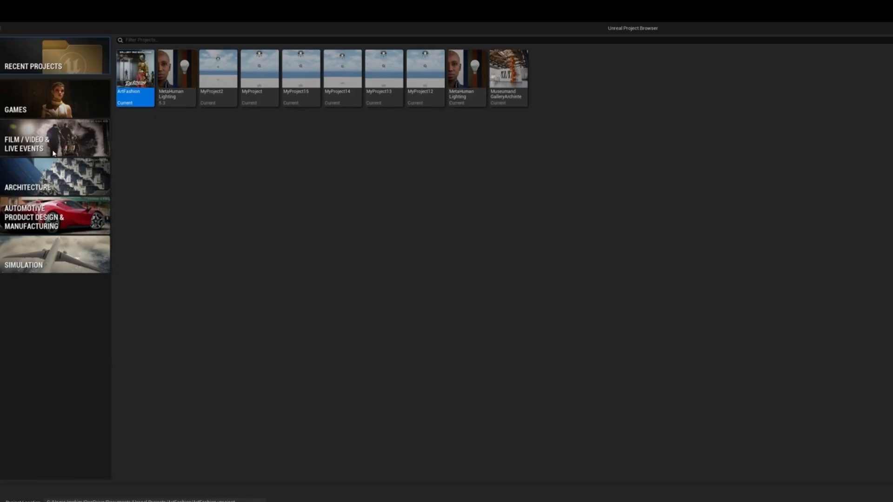
pyautogui.click(38, 147)
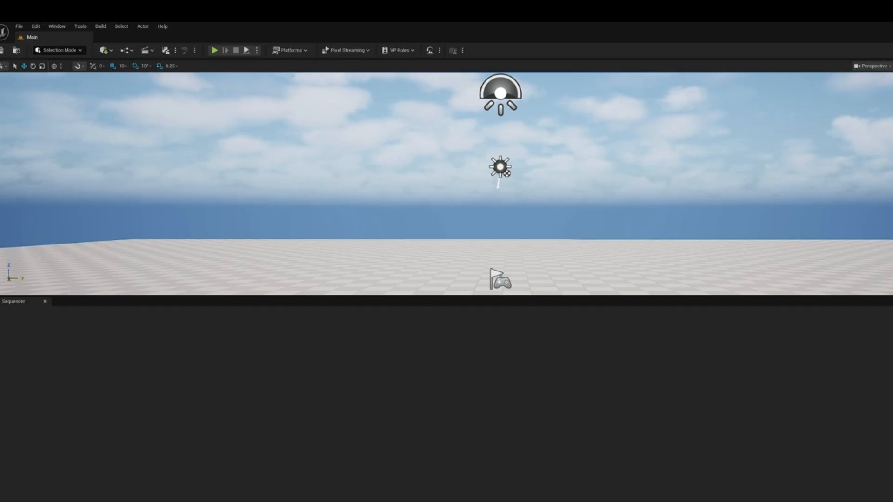
# - Find the CLO/Marvelous Designer LiveSync plugin among the project's plugins and enable it
pyautogui.click(60, 51)
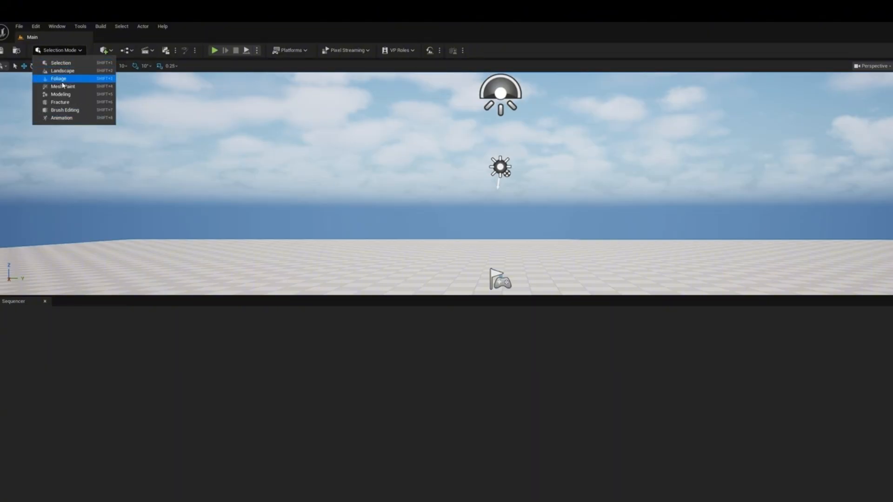
pyautogui.click(31, 27)
pyautogui.click(31, 26)
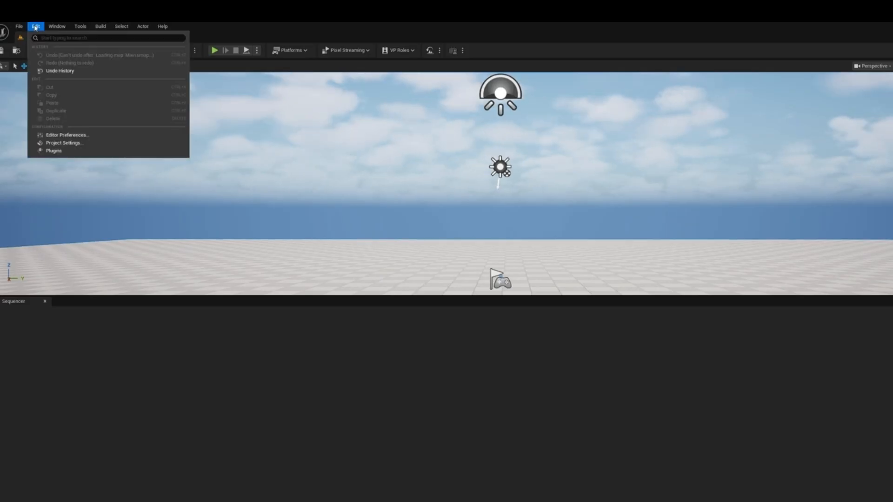
pyautogui.click(50, 152)
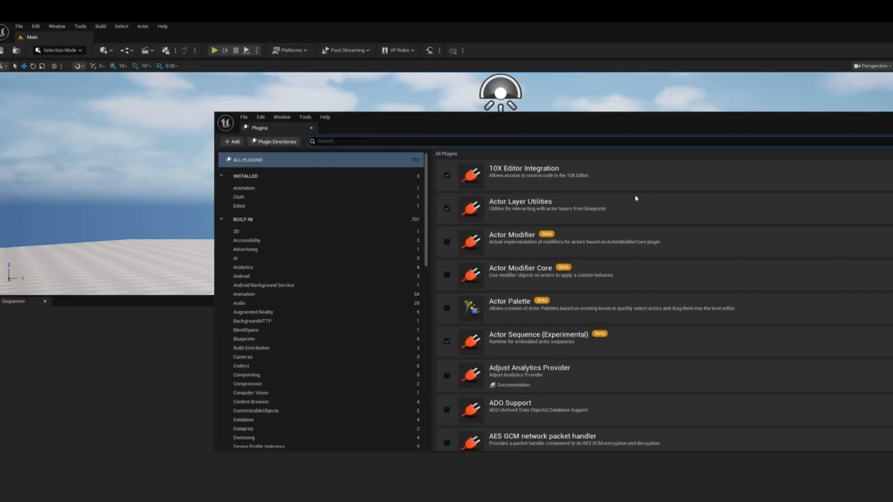
pyautogui.click(532, 143)
pyautogui.write('clo')
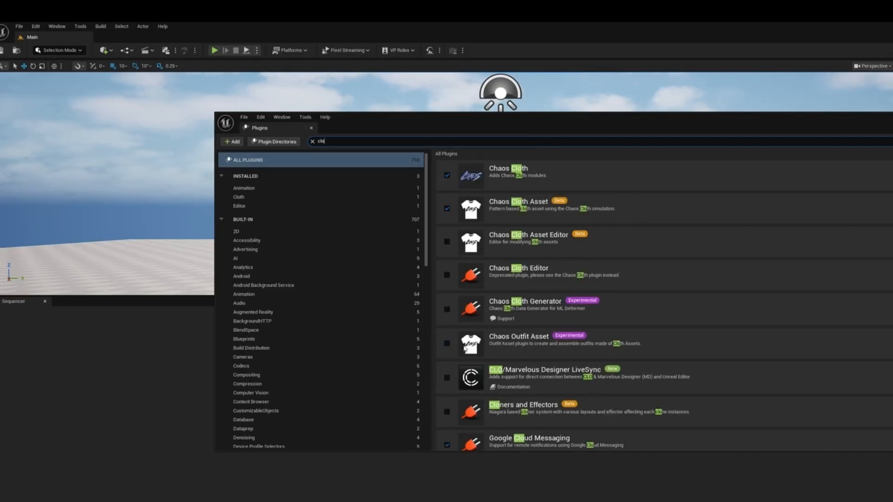
pyautogui.click(447, 378)
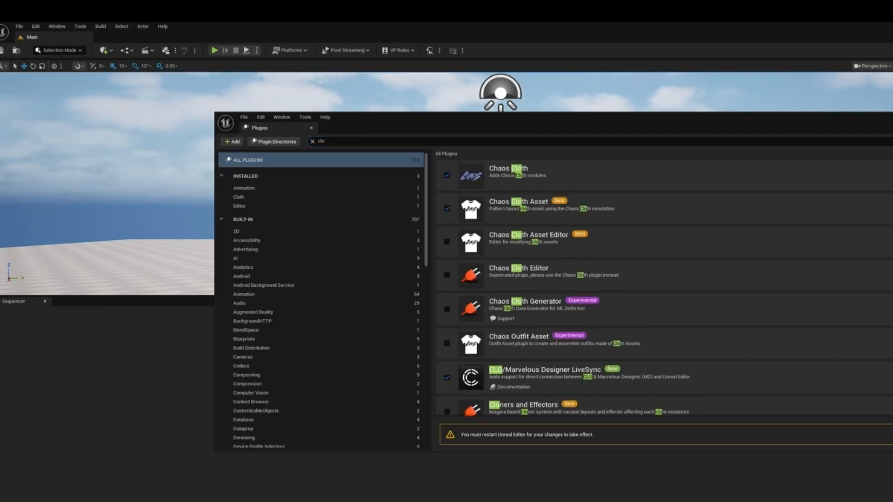
# - Enable the MetaHuman Animator, MetaHuman Animator Calibration Processing, MetaHuman Core Tech, MetaHuman Creator and MetaHuman Live Link plugins
pyautogui.click(535, 141)
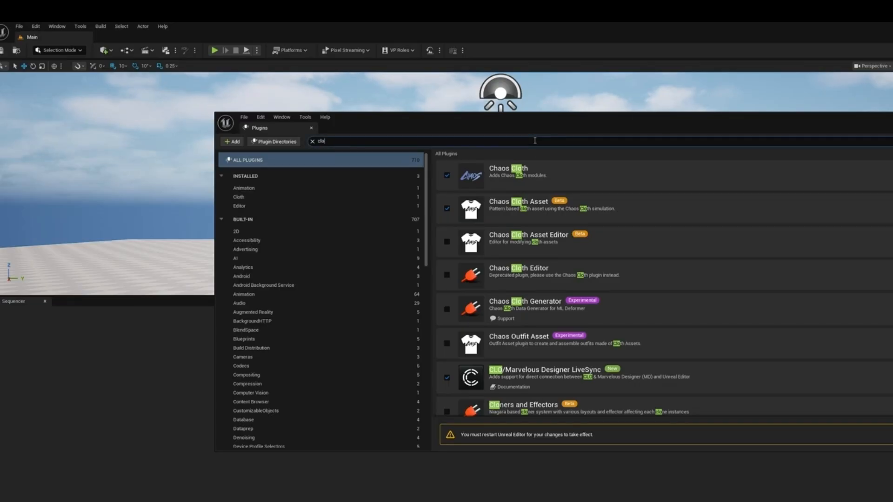
pyautogui.press('BackSpace')
pyautogui.press('BackSpace')
pyautogui.press('BackSpace')
pyautogui.write('meta')
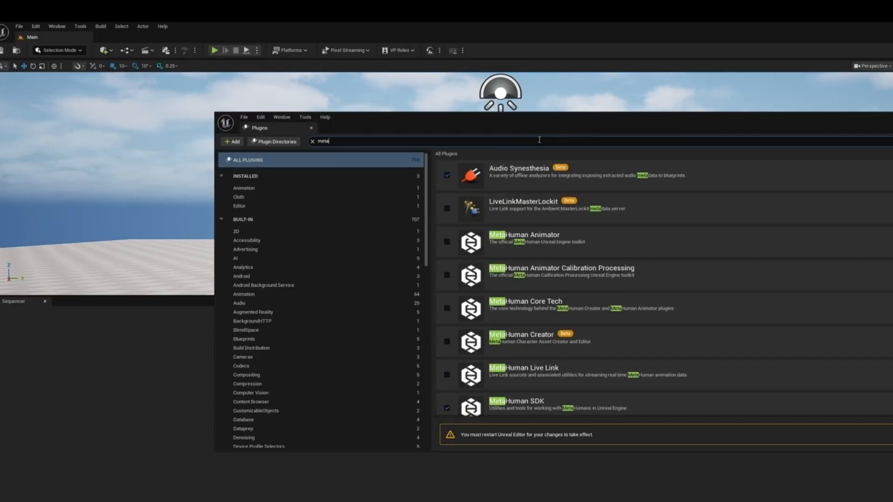
pyautogui.click(446, 242)
pyautogui.click(447, 275)
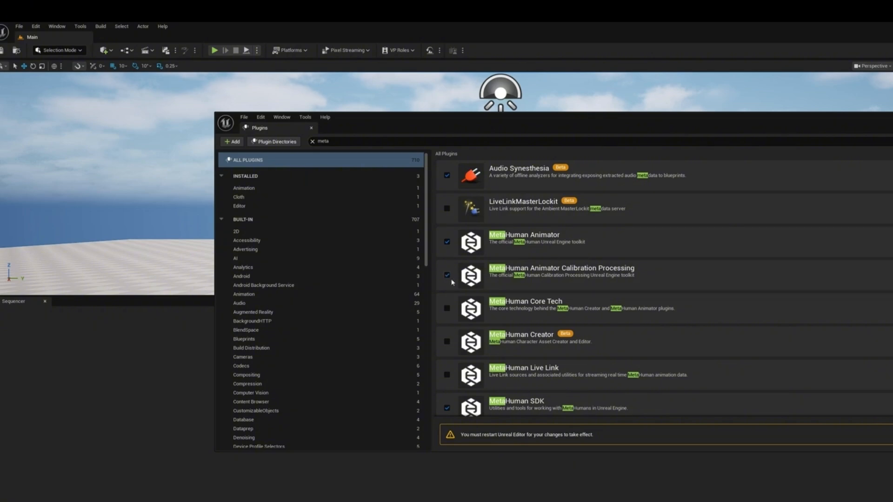
pyautogui.click(447, 309)
pyautogui.click(447, 341)
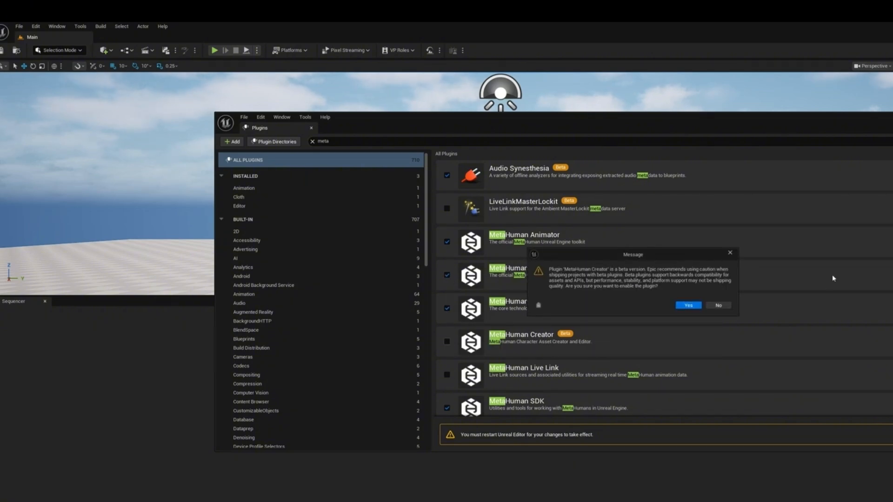
pyautogui.click(693, 306)
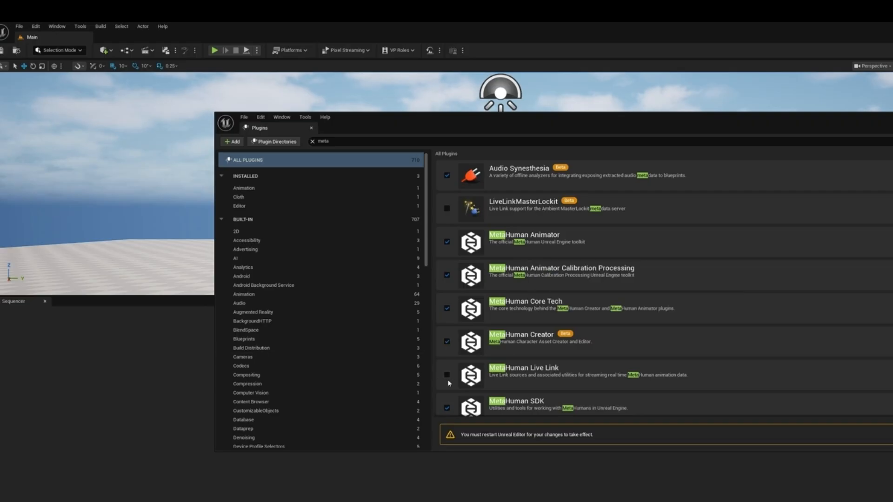
pyautogui.click(447, 374)
pyautogui.scroll(-3, 622, 343)
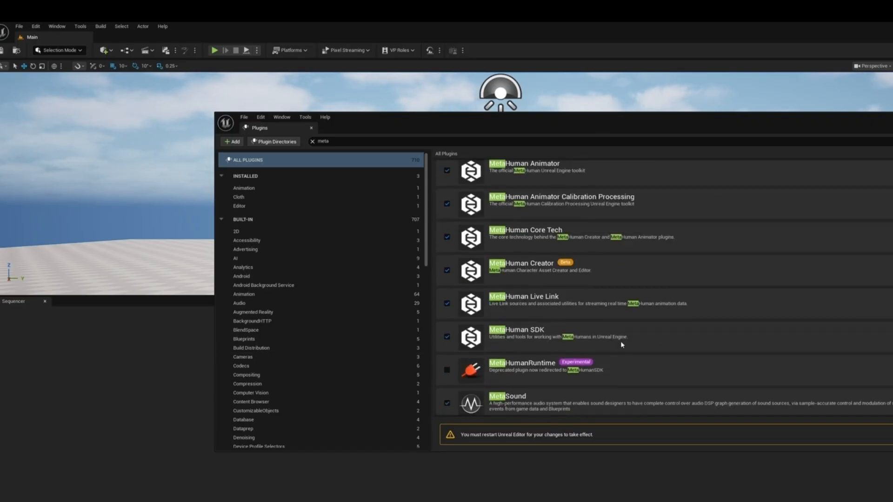
pyautogui.scroll(-1, 622, 345)
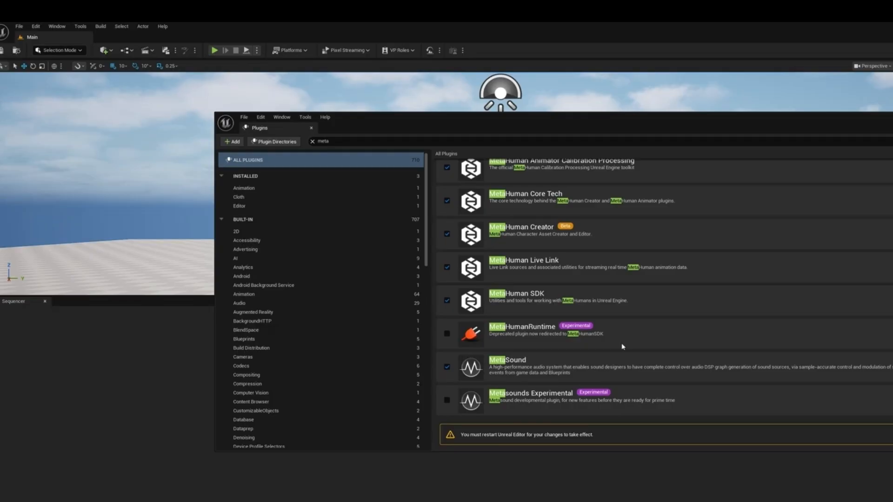
pyautogui.scroll(2, 524, 296)
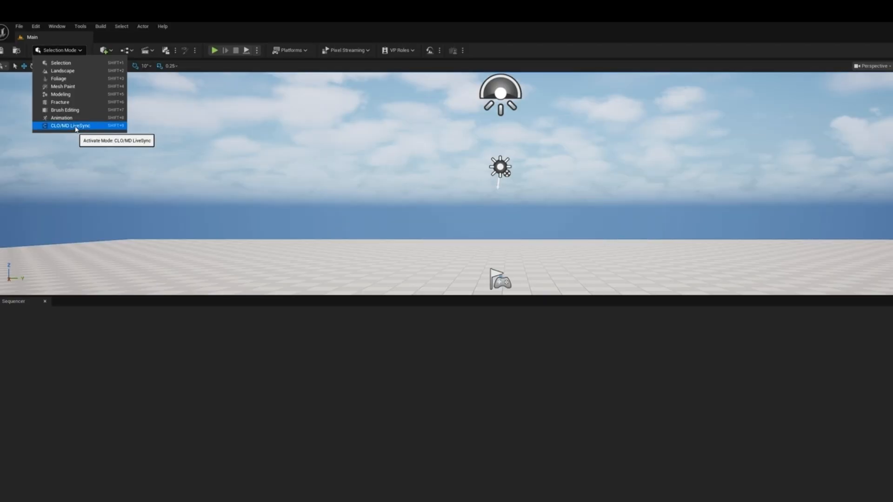
# - Search the project's plugins for Substance and enable the Substance in UE5 plugin
pyautogui.click(283, 35)
pyautogui.click(36, 26)
pyautogui.click(56, 145)
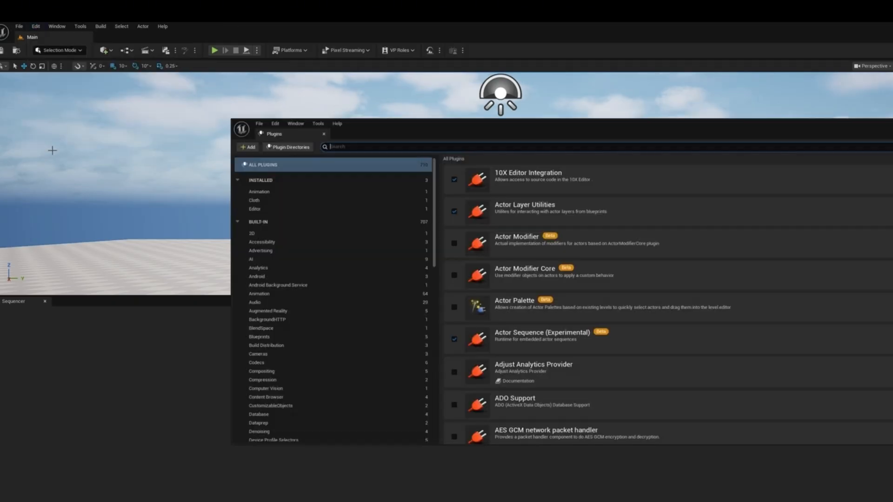
pyautogui.click(476, 141)
pyautogui.write('substance')
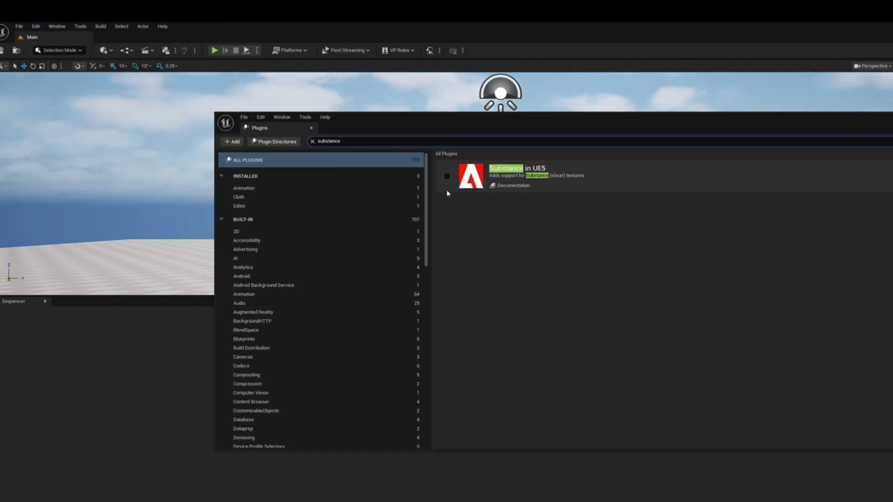
pyautogui.click(446, 177)
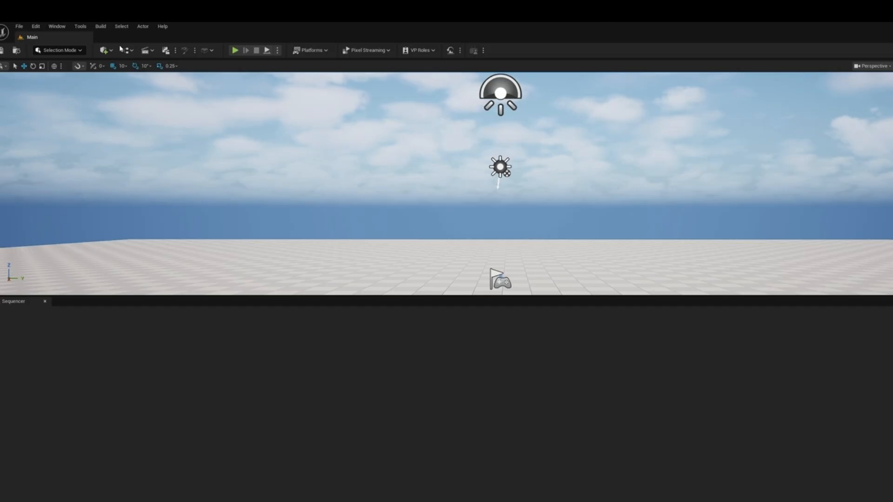
# - Check the editor modes for CLO/MD LiveSync and show the project's Content folder
pyautogui.click(69, 50)
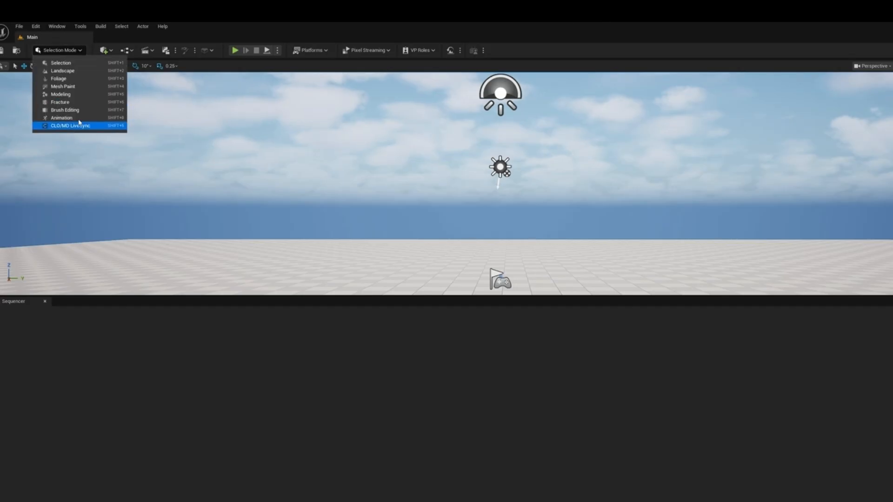
pyautogui.click(221, 29)
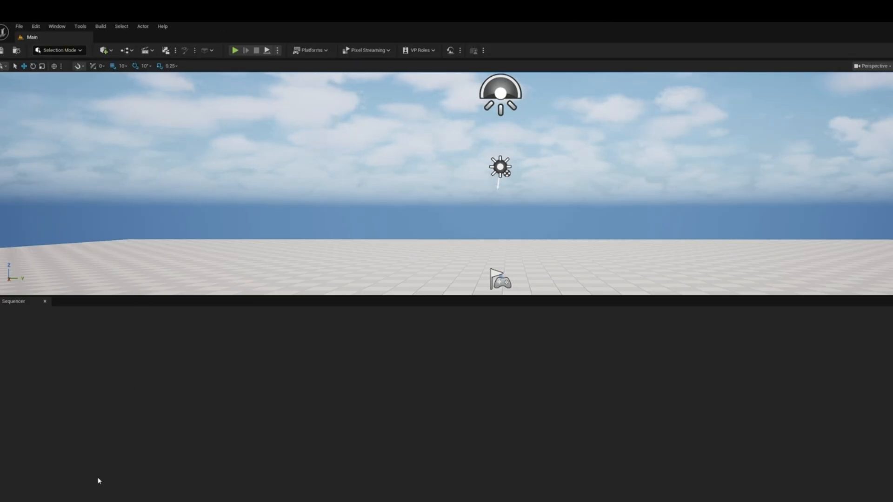
pyautogui.hotkey('ctrl', 'space')
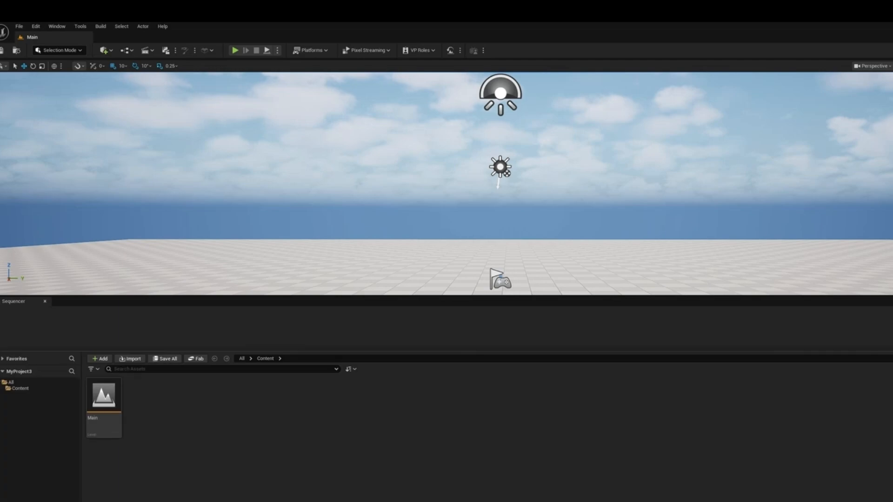
pyautogui.click(19, 389)
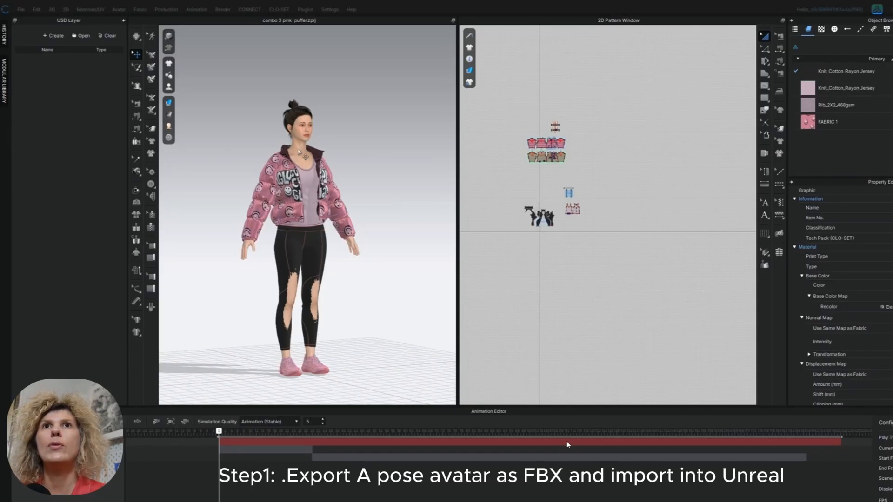
# - Export the selected avatar as the FBX file avatar_Clo with Avatar Animation switched off
pyautogui.click(292, 153)
pyautogui.click(21, 9)
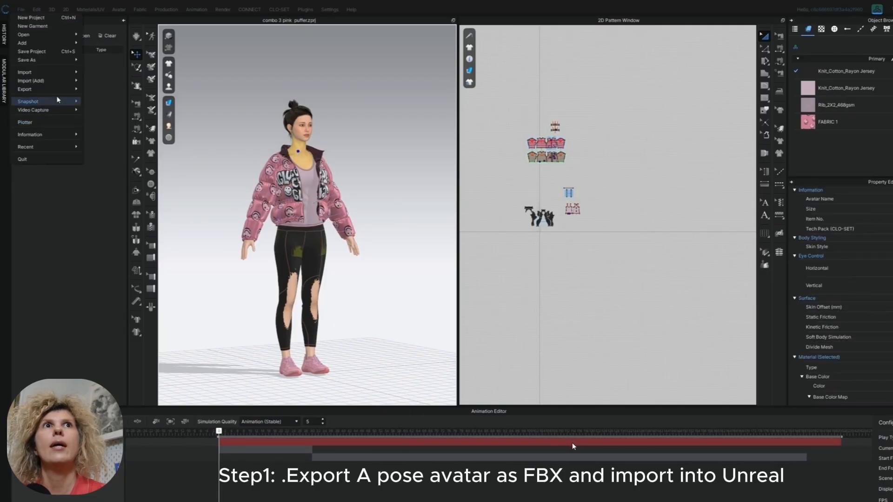
pyautogui.moveTo(60, 90)
pyautogui.click(93, 165)
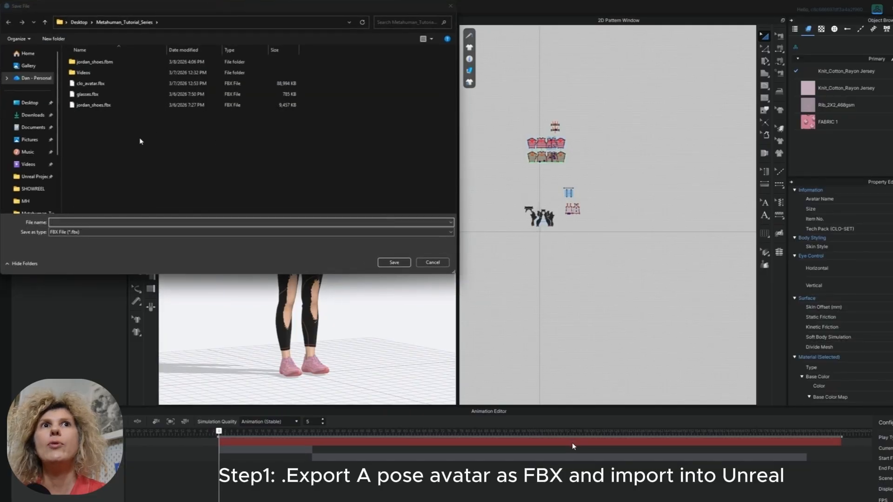
pyautogui.write('avatar_Clo')
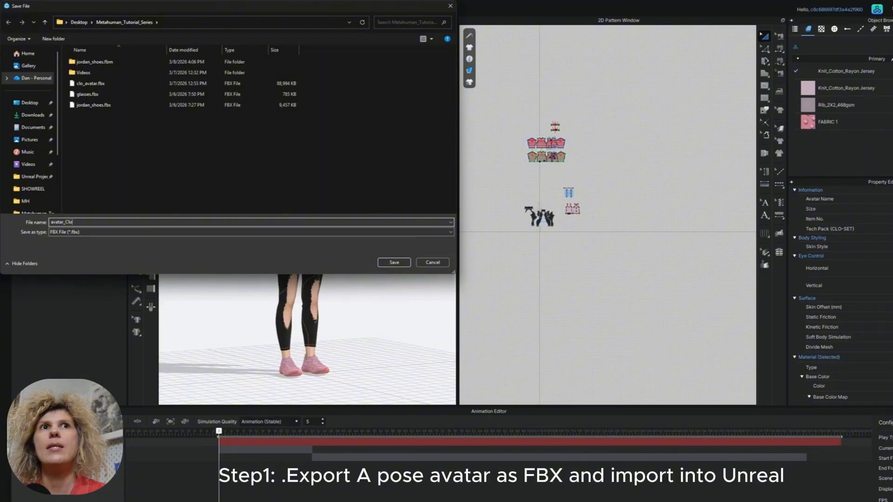
pyautogui.click(397, 263)
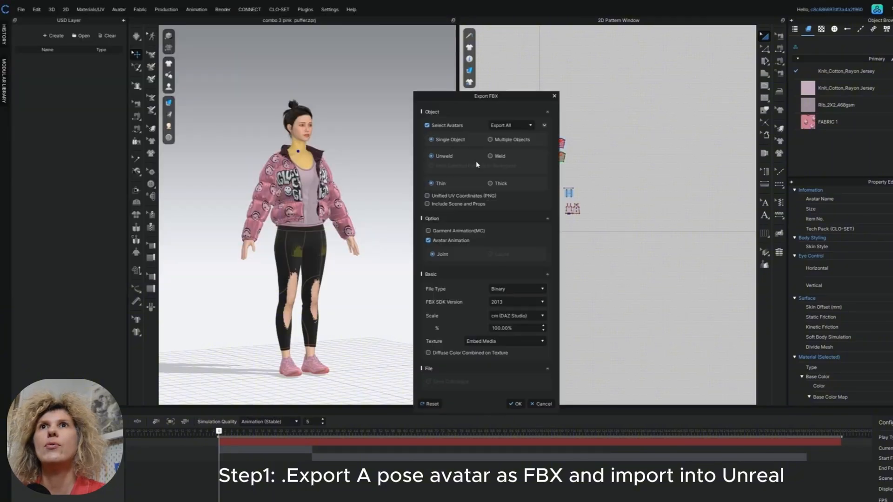
pyautogui.click(428, 241)
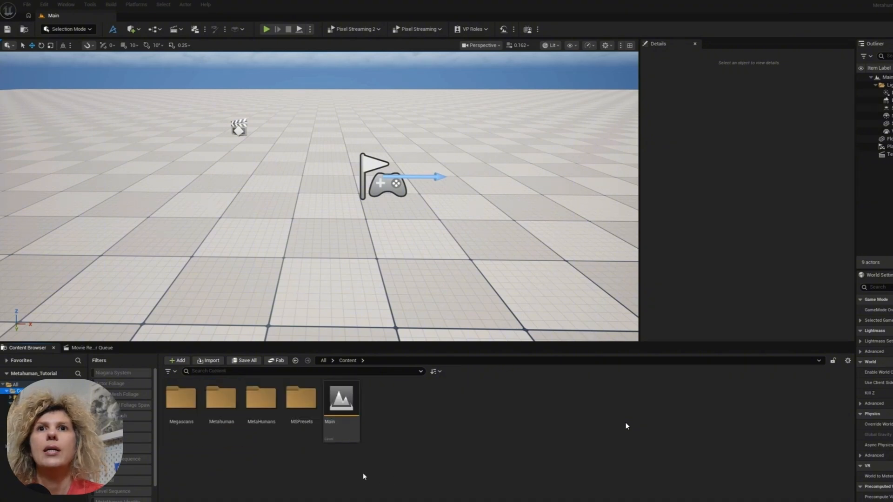
# - Switch to Unreal Engine and import avatar_Clo.fbx from the Metahuman_Tutorial_Series folder into the Content folder, without materials or textures
pyautogui.rightClick(364, 476)
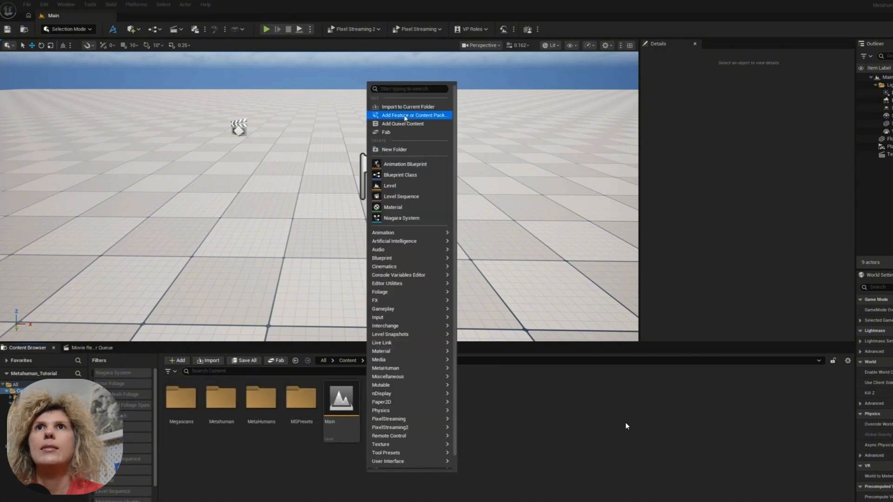
pyautogui.click(404, 114)
pyautogui.click(46, 214)
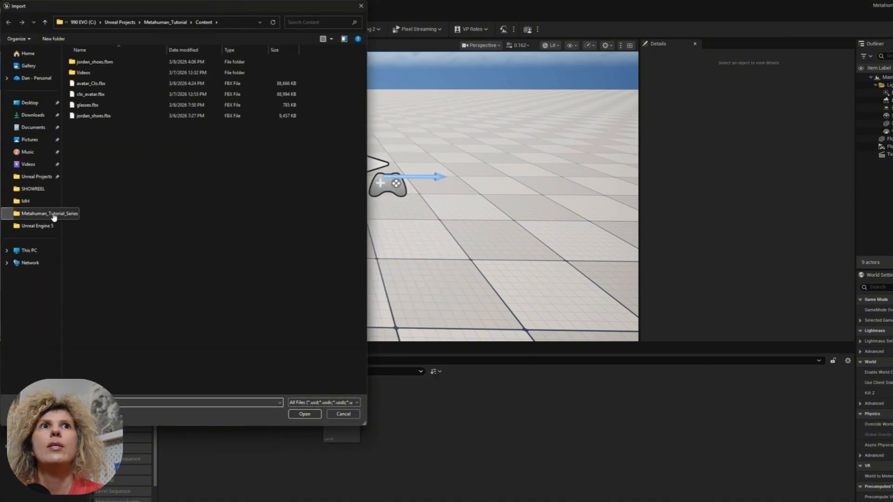
pyautogui.doubleClick(104, 94)
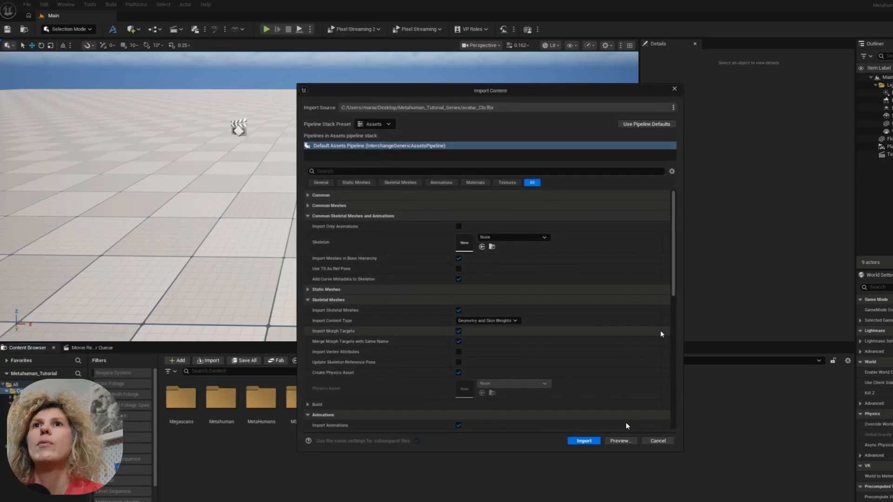
pyautogui.moveTo(673, 292); pyautogui.dragTo(674, 422)
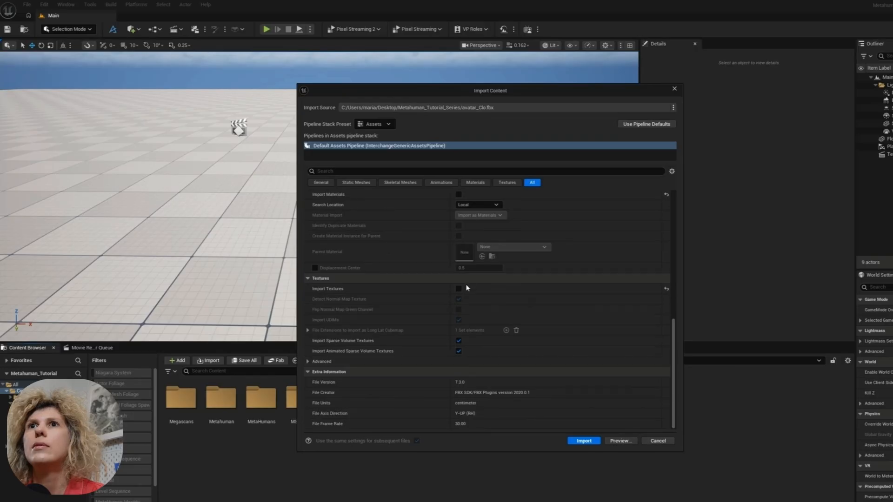
pyautogui.scroll(2, 507, 241)
pyautogui.click(583, 441)
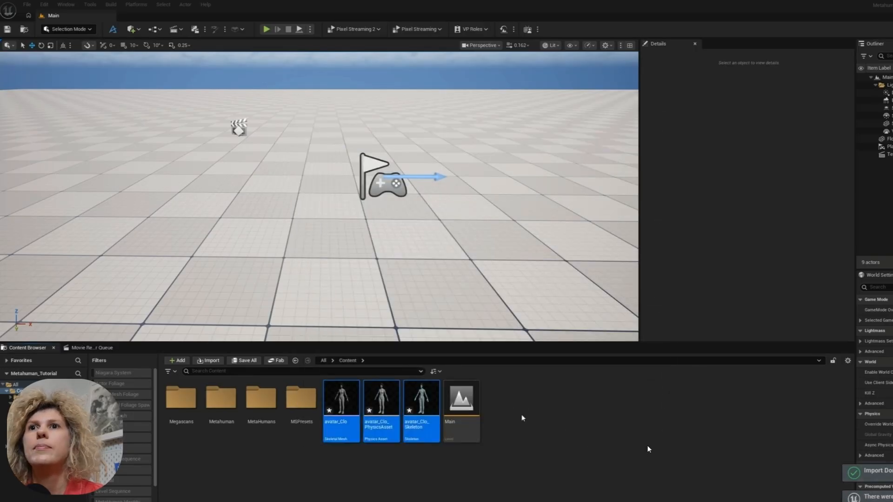
# - Place the imported avatar_Clo skeletal mesh in the level and hide the editor icons with game view
pyautogui.click(522, 416)
pyautogui.moveTo(341, 398); pyautogui.dragTo(379, 258)
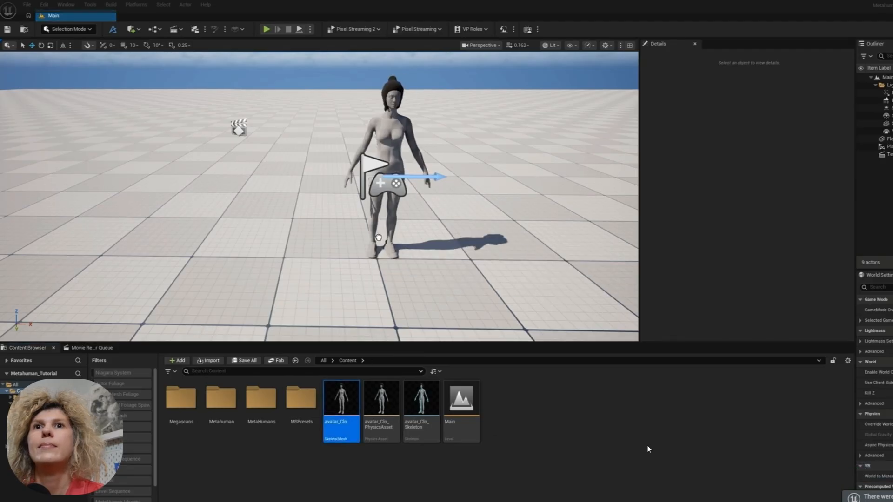
pyautogui.moveTo(484, 210); pyautogui.dragTo(501, 196, button='right')
pyautogui.press('g')
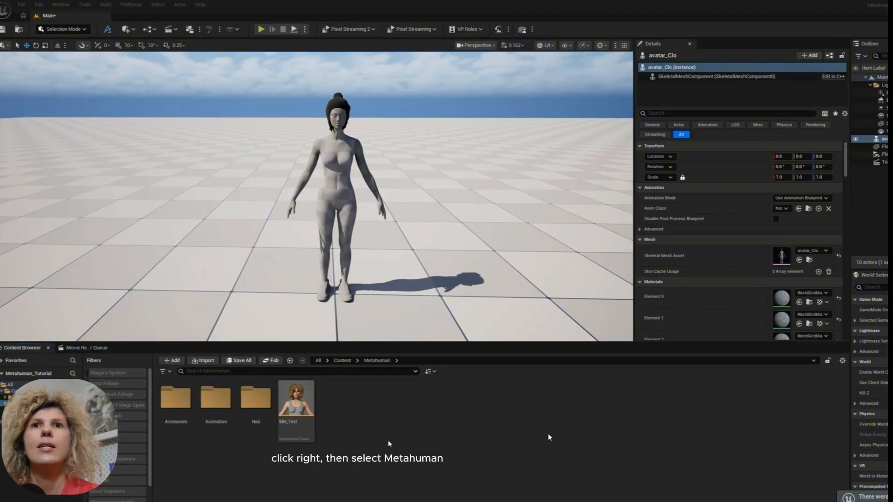
# - Create a MetaHuman Character asset named MH_PinkPuffer in the Metahuman folder and open it in its editor
pyautogui.rightClick(389, 442)
pyautogui.moveTo(417, 337)
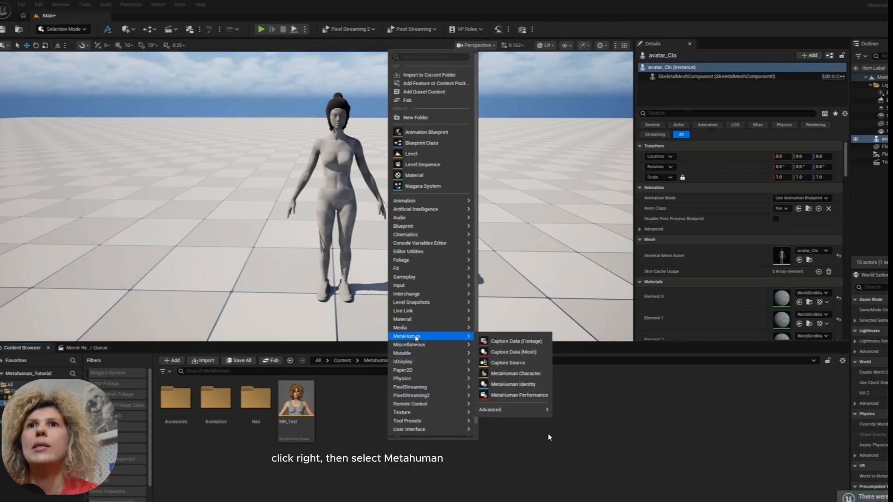
pyautogui.click(516, 374)
pyautogui.write('M')
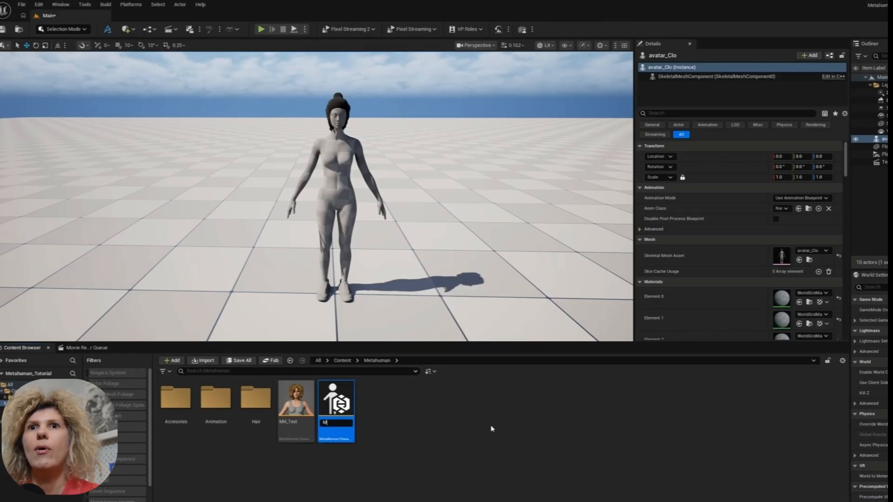
pyautogui.write('H_PinkPuffer')
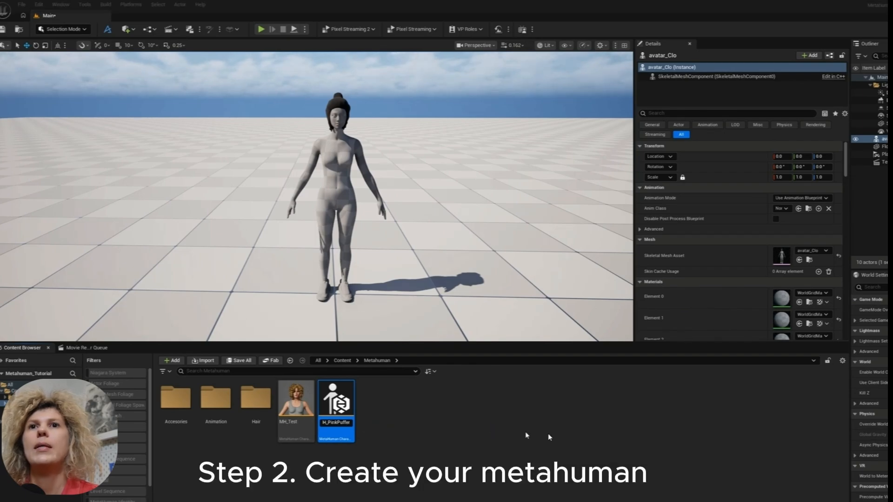
pyautogui.click(393, 424)
pyautogui.doubleClick(293, 399)
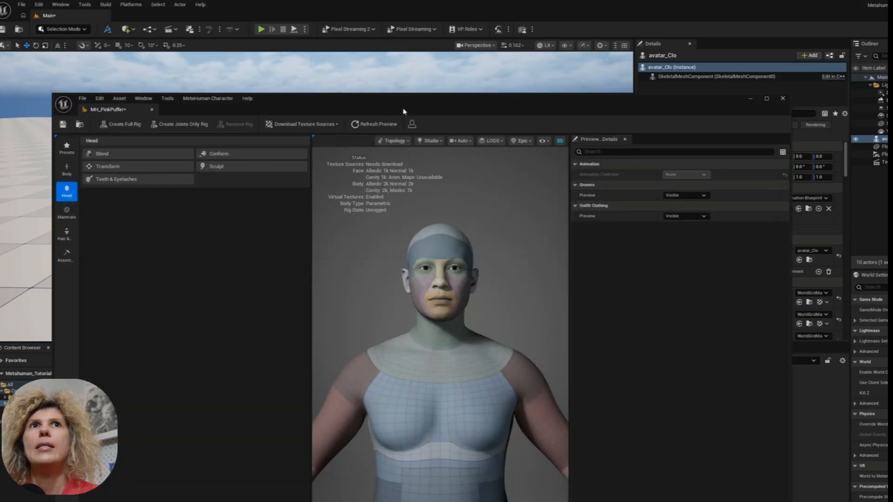
pyautogui.moveTo(404, 111); pyautogui.dragTo(442, 62)
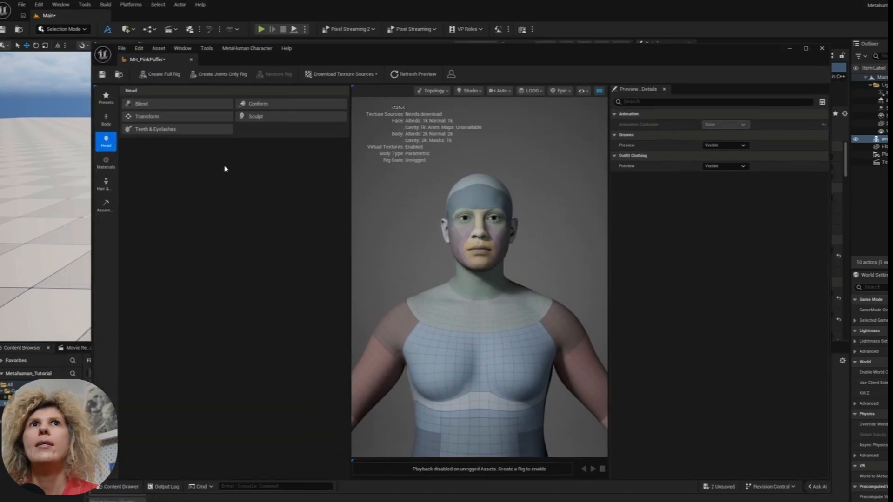
# - Apply the Aera body preset to the MetaHuman and set the parametric body model's height to 178 cm
pyautogui.click(106, 119)
pyautogui.click(191, 316)
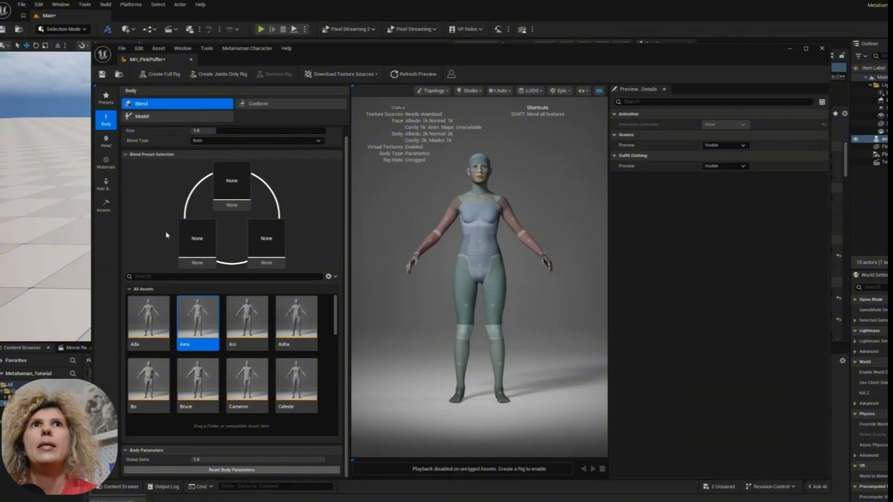
pyautogui.click(155, 118)
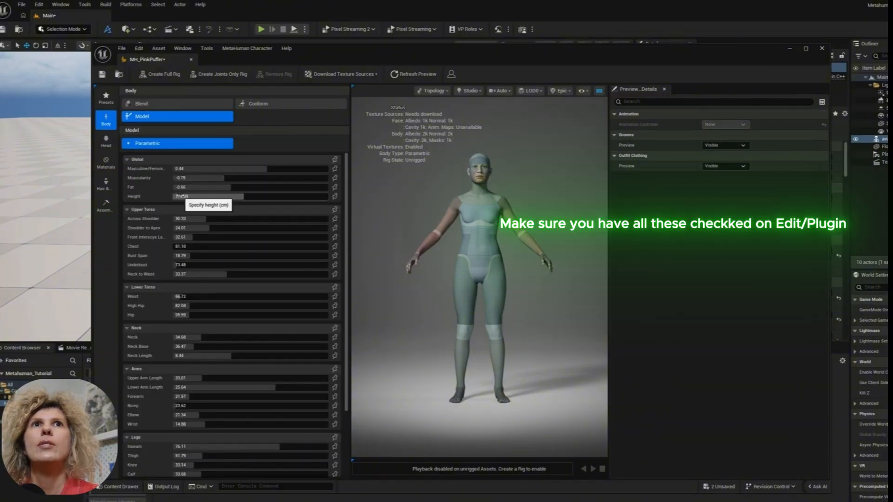
pyautogui.click(806, 49)
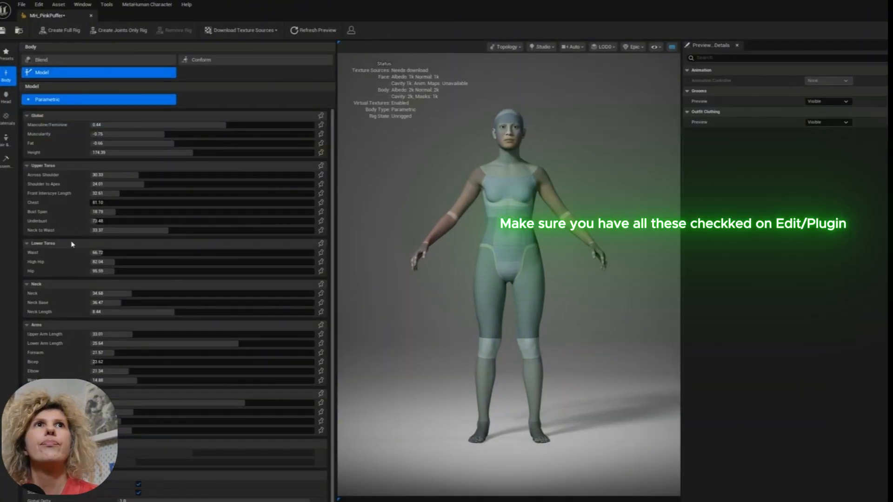
pyautogui.click(129, 154)
pyautogui.press('BackSpace')
pyautogui.press('BackSpace')
pyautogui.press('BackSpace')
pyautogui.press('BackSpace')
pyautogui.write('8')
pyautogui.press('Return')
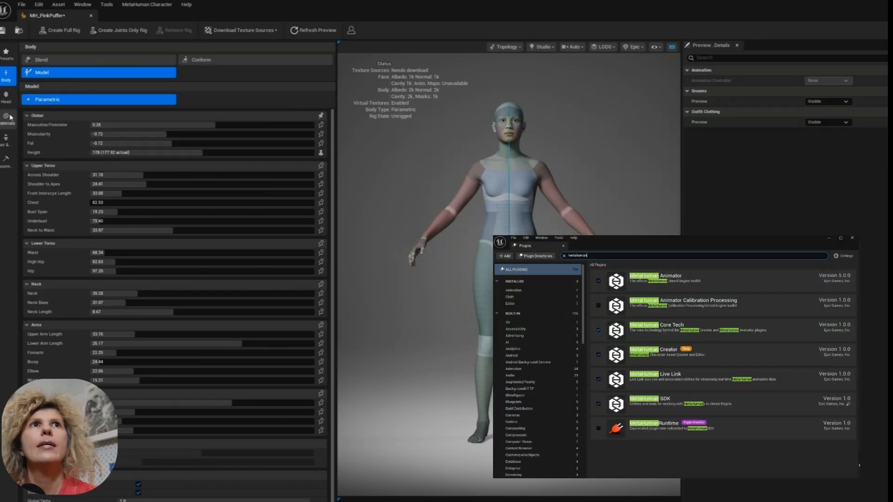
# - Give the MetaHuman the Short Low Ponytail hair, Medium Thin Eyebrows and Short Thin eyelashes grooms
pyautogui.click(7, 120)
pyautogui.click(6, 139)
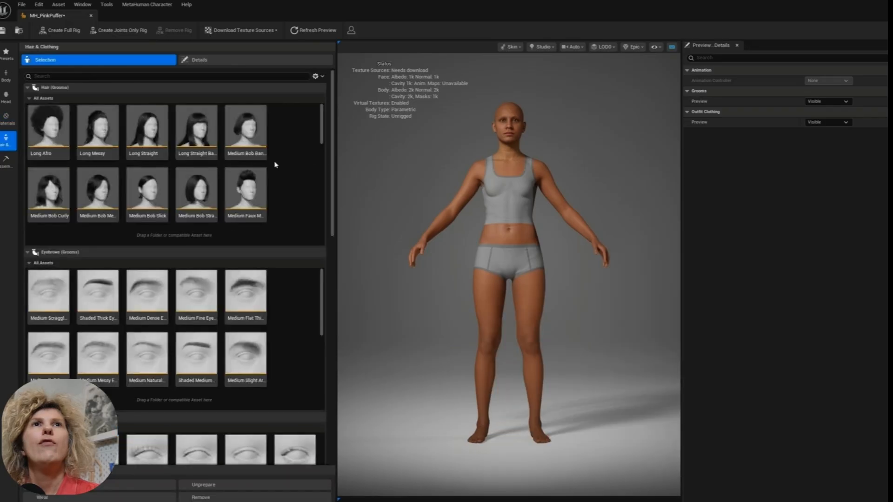
pyautogui.scroll(-1, 152, 184)
pyautogui.click(152, 184)
pyautogui.scroll(-3, 288, 353)
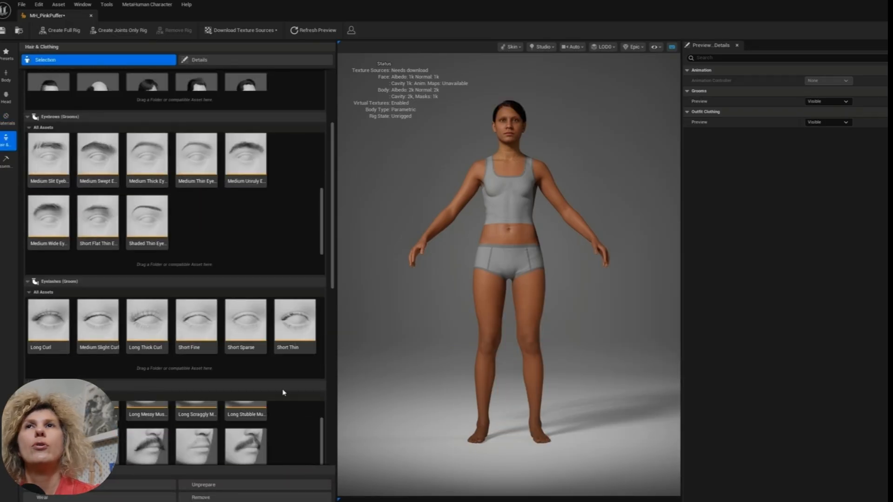
pyautogui.click(295, 322)
pyautogui.scroll(-10, 234, 402)
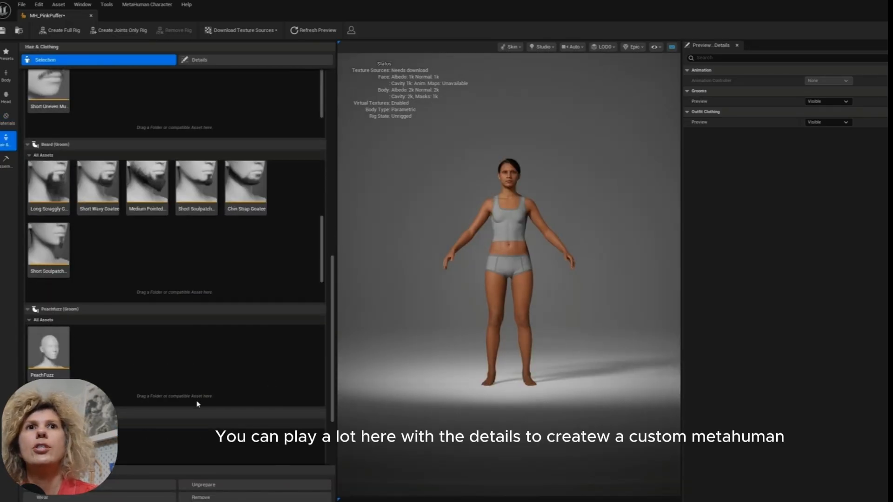
# - Try the WI_DefaultGarment outfit on the MetaHuman and take it off again
pyautogui.doubleClick(61, 352)
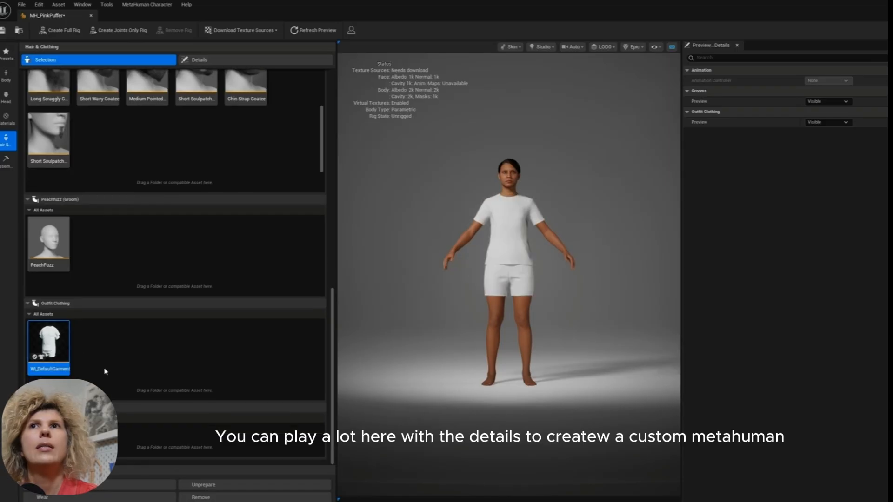
pyautogui.doubleClick(65, 348)
pyautogui.moveTo(333, 428); pyautogui.dragTo(334, 243)
# - Lighten the hair color of the eyebrows, eyelashes and ponytail to brown, with melanin about 0.67, 0.65 and 0.6
pyautogui.click(199, 59)
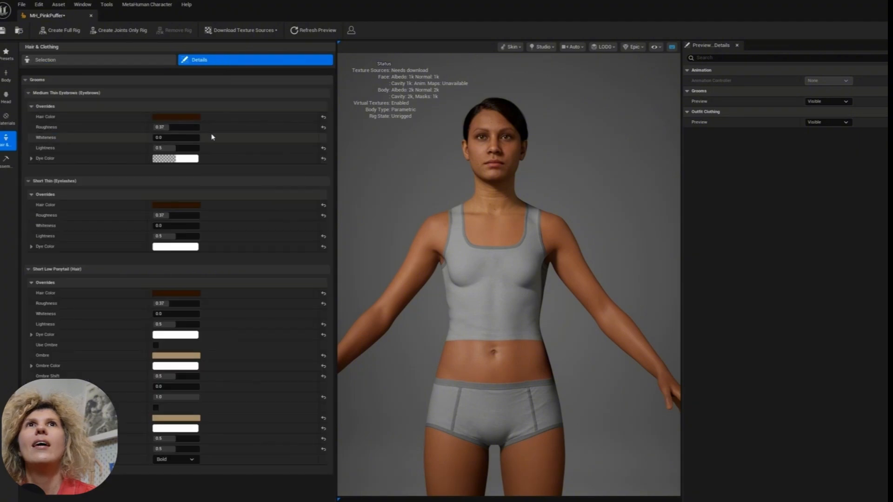
pyautogui.click(176, 117)
pyautogui.click(163, 204)
pyautogui.click(175, 293)
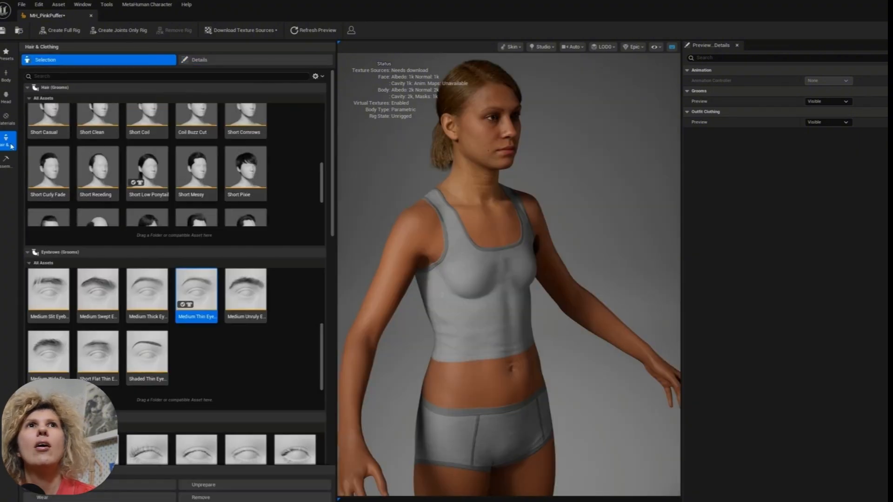
# - Set the MetaHuman's skin tone to a lighter shade with U about 0.29 and V about 0.51
pyautogui.click(6, 119)
pyautogui.click(214, 96)
pyautogui.click(297, 144)
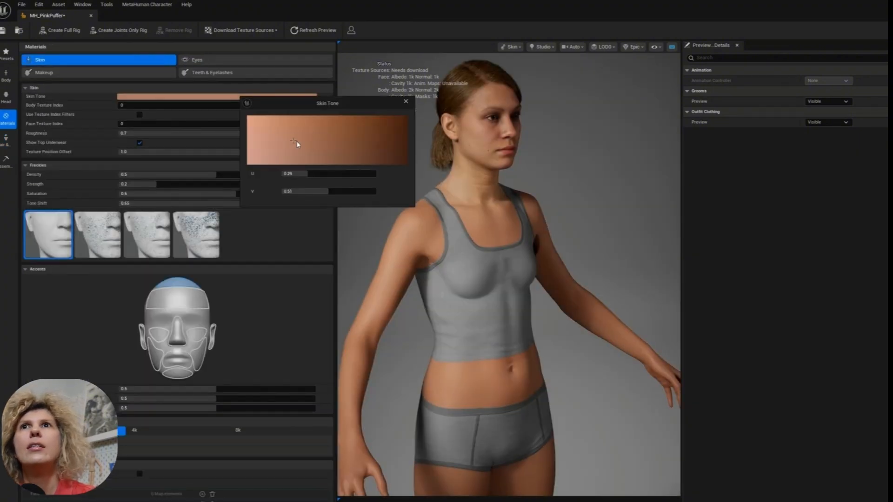
pyautogui.click(406, 102)
# - Enable texture override and add a body map element that assigns the black texture to the Body Underwear Mask
pyautogui.click(139, 474)
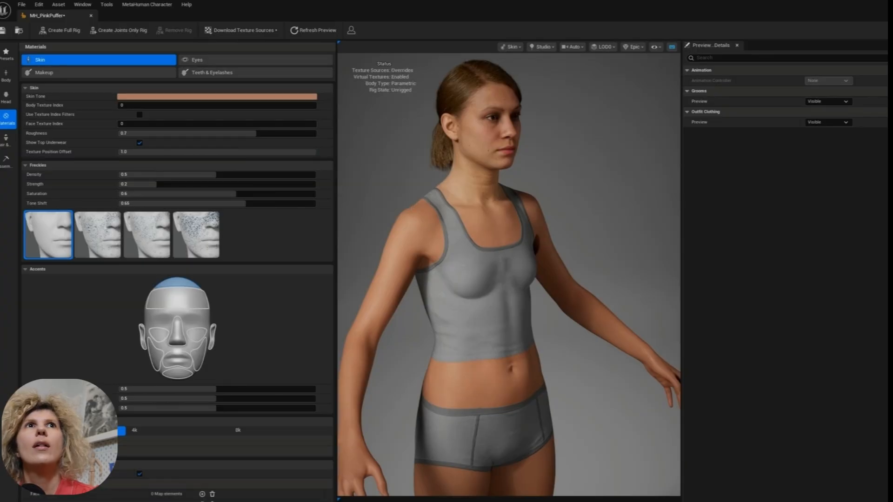
pyautogui.click(202, 501)
pyautogui.scroll(-1, 125, 499)
pyautogui.click(125, 501)
pyautogui.click(127, 463)
pyautogui.click(202, 501)
pyautogui.write('black')
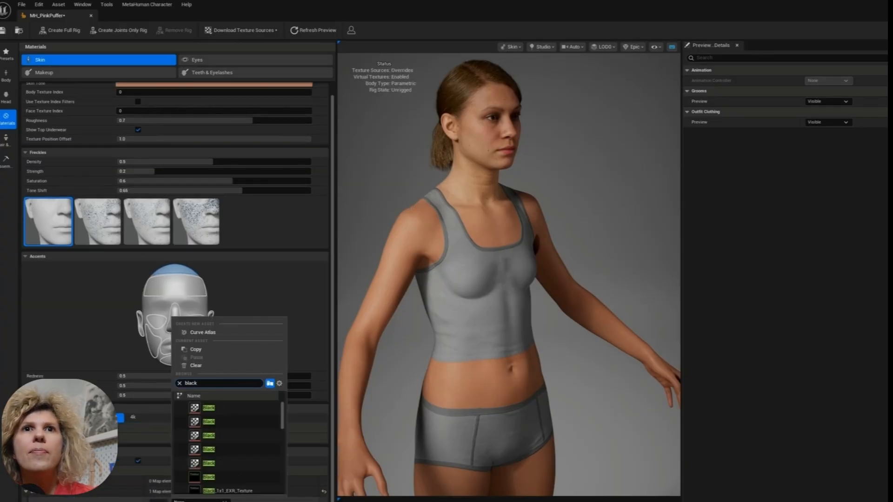
pyautogui.click(237, 409)
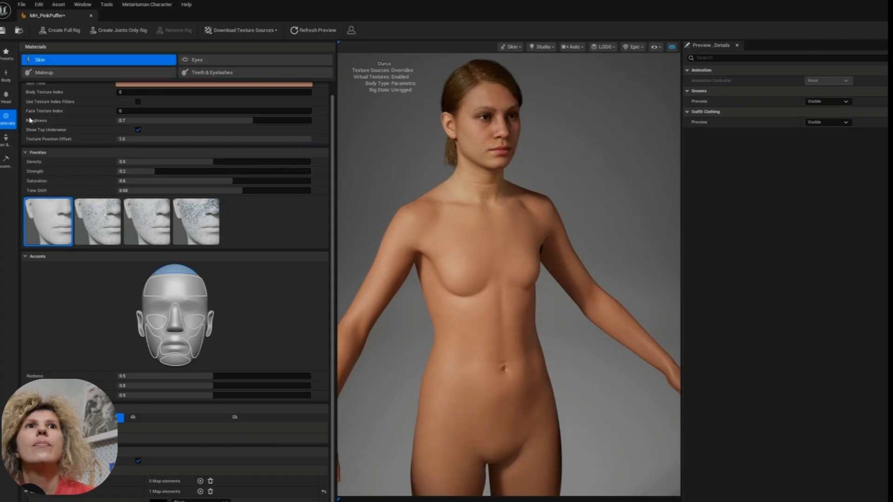
pyautogui.click(8, 100)
pyautogui.click(8, 119)
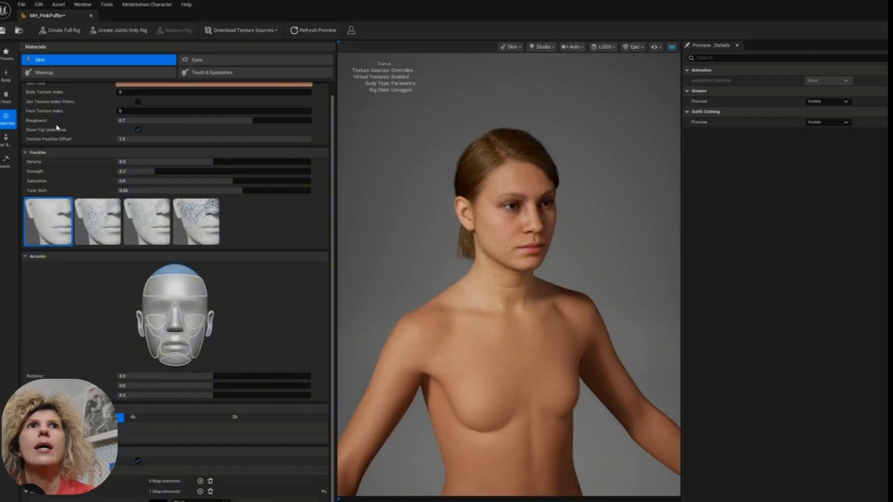
pyautogui.click(6, 75)
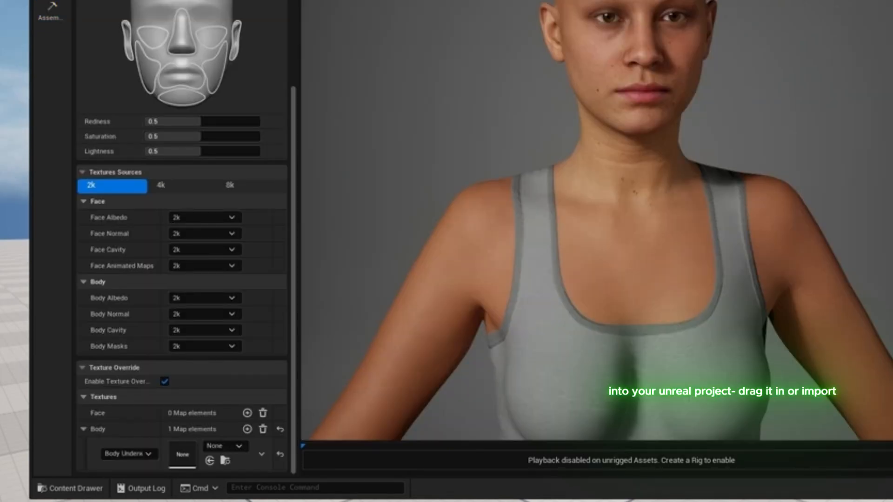
# - Set the body map element to Body Underwear Mask with the black texture and check the body down to the feet
pyautogui.click(140, 453)
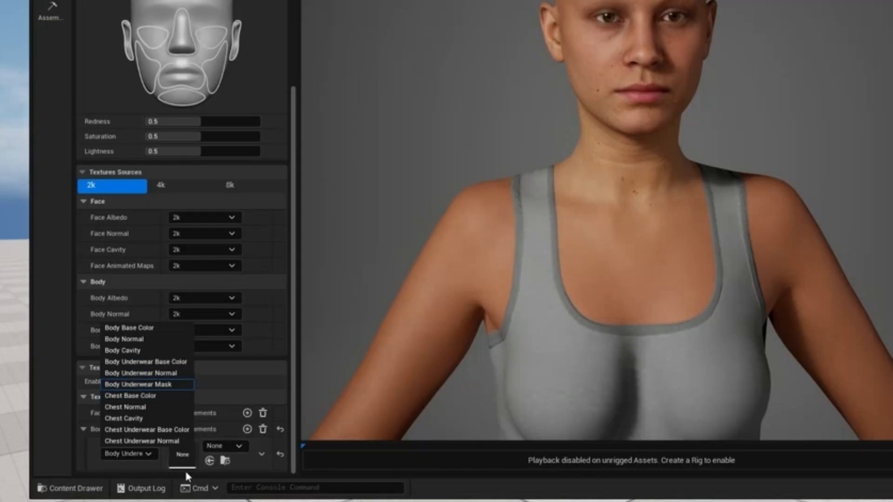
pyautogui.click(234, 445)
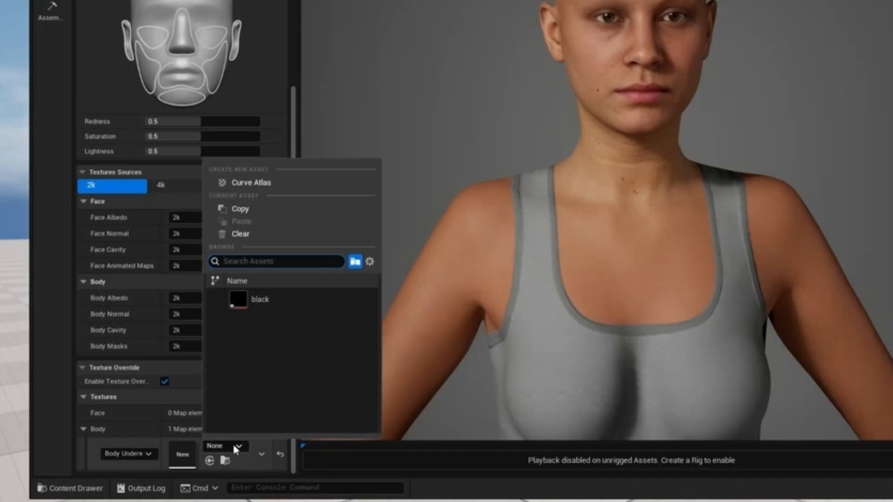
pyautogui.click(280, 297)
pyautogui.scroll(-2, 693, 277)
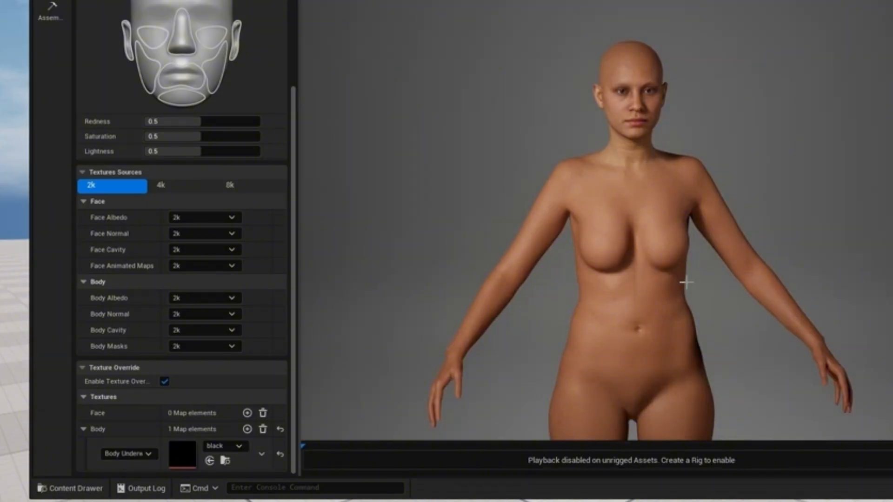
pyautogui.scroll(-2, 686, 284)
pyautogui.moveTo(693, 316); pyautogui.dragTo(722, 359, button='middle')
pyautogui.scroll(-4, 722, 359)
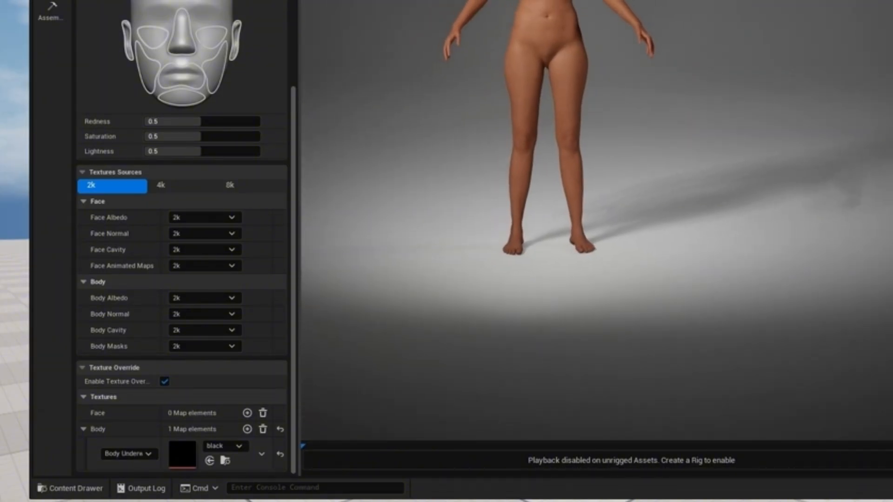
pyautogui.moveTo(668, 298); pyautogui.dragTo(668, 329, button='right')
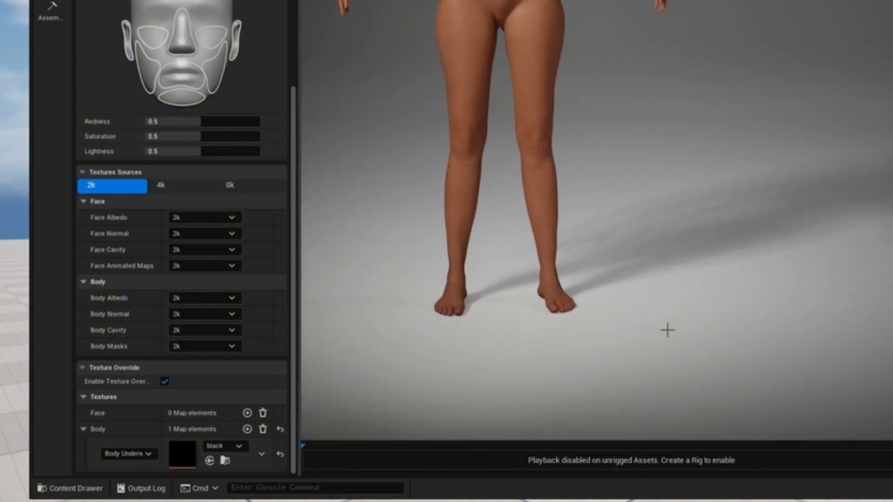
pyautogui.moveTo(588, 198); pyautogui.dragTo(614, 325, button='middle')
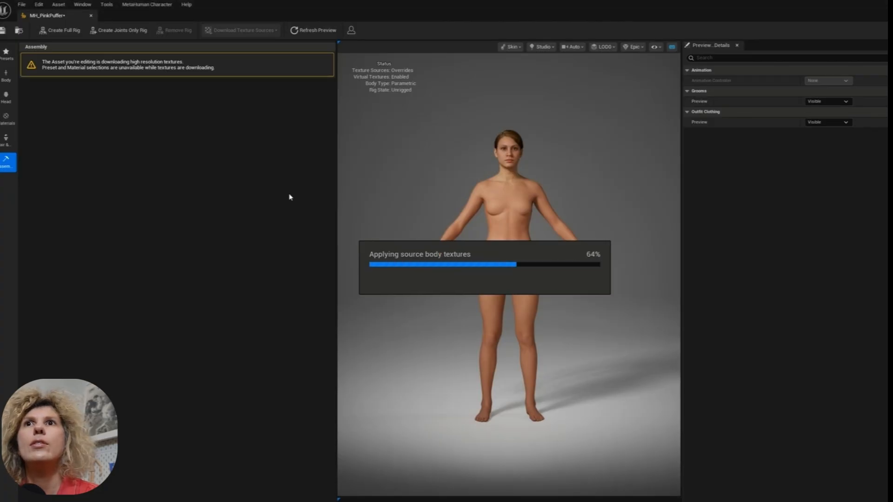
# - Create the full rig for the MH_PinkPuffer MetaHuman and assemble the character
pyautogui.click(74, 33)
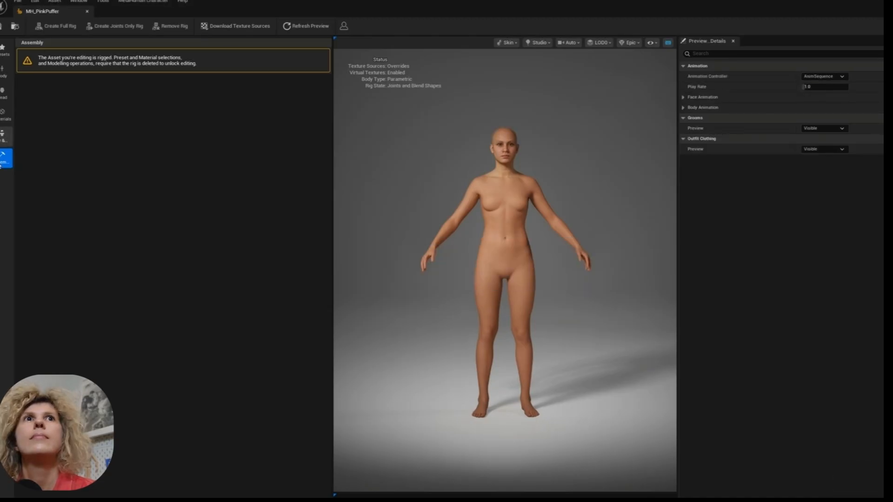
pyautogui.click(2, 139)
pyautogui.click(4, 158)
pyautogui.click(182, 494)
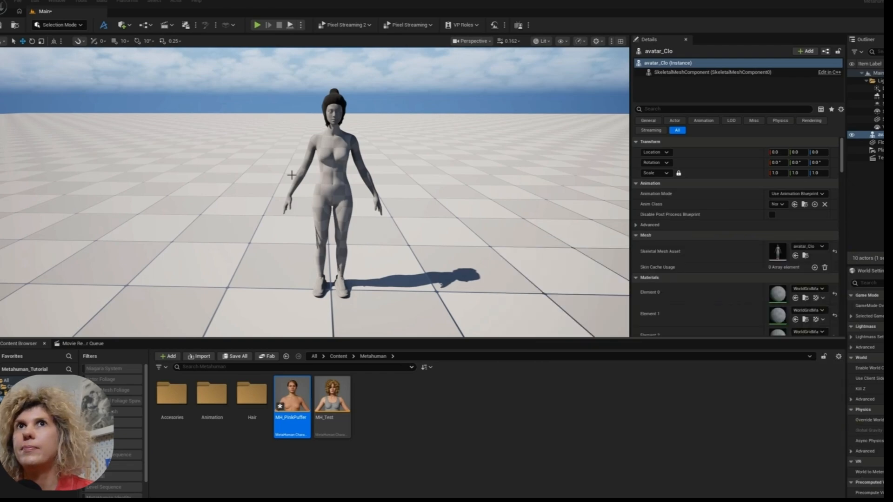
# - Save all changes and place the BP_MH_PinkPuffer blueprint from the MetaHumans/MH_PinkPuffer folder in the level
pyautogui.click(291, 175)
pyautogui.hotkey('ctrl', 'shift', 's')
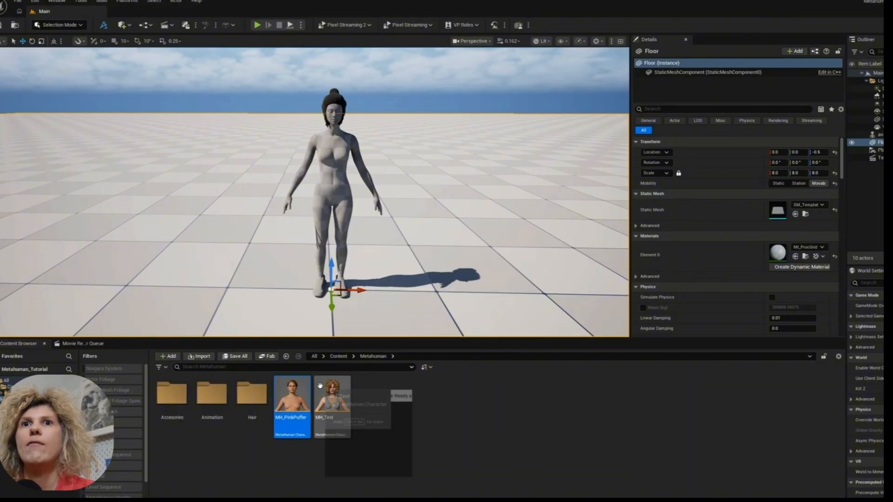
pyautogui.moveTo(293, 398)
pyautogui.mouseDown()
pyautogui.moveTo(375, 268)
pyautogui.moveTo(330, 398)
pyautogui.moveTo(300, 395)
pyautogui.mouseUp()
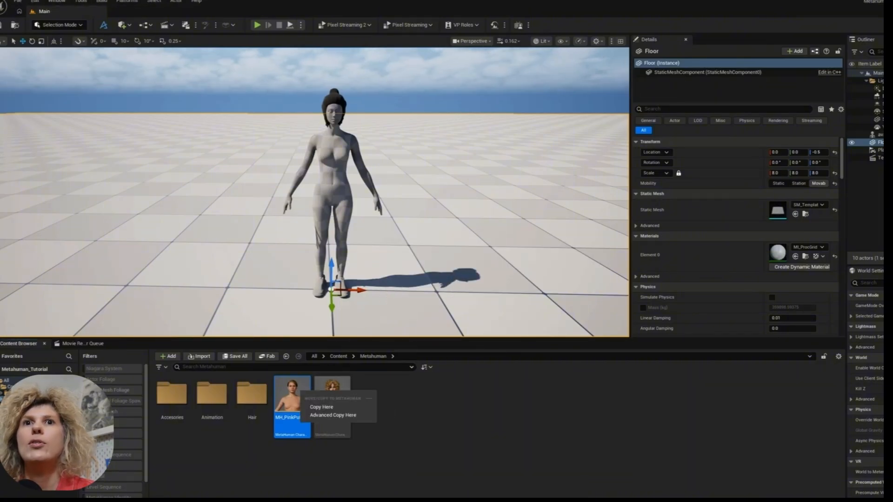
pyautogui.click(321, 407)
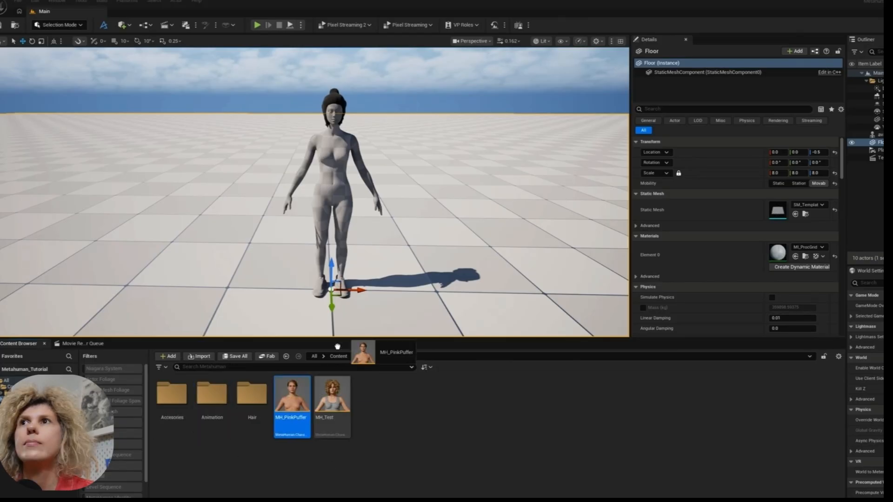
pyautogui.moveTo(356, 351); pyautogui.dragTo(302, 396)
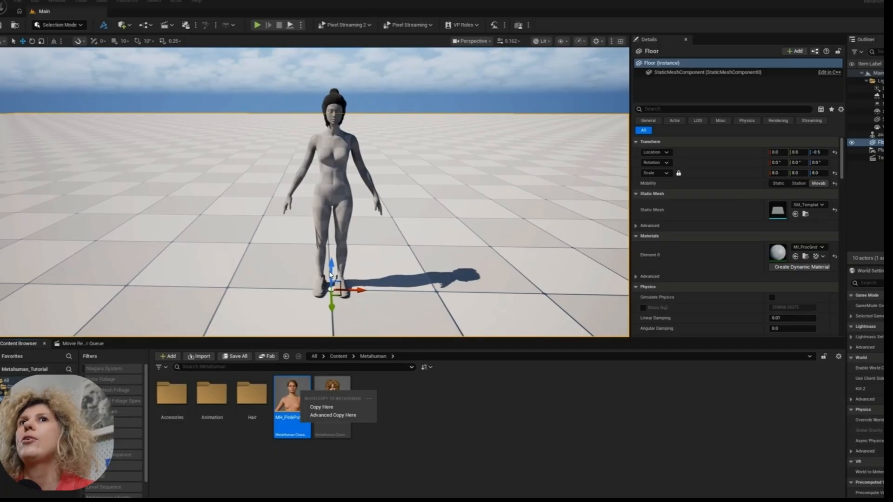
pyautogui.click(321, 407)
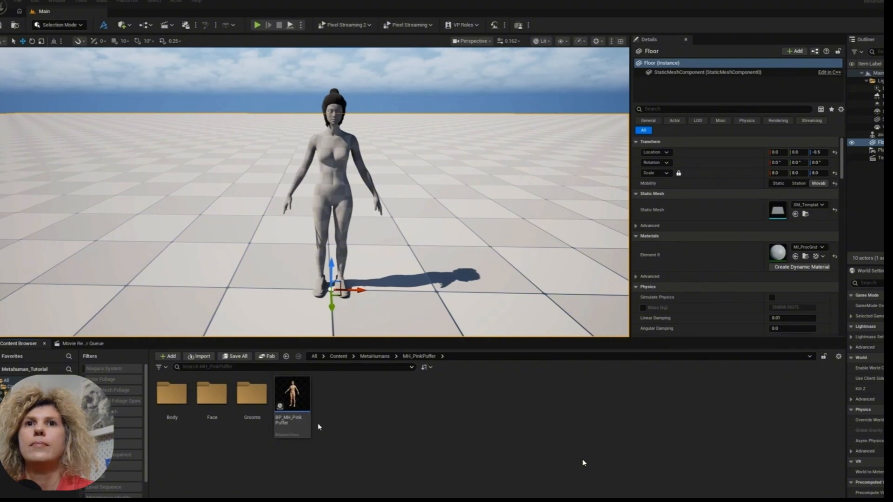
pyautogui.moveTo(293, 395); pyautogui.dragTo(409, 313)
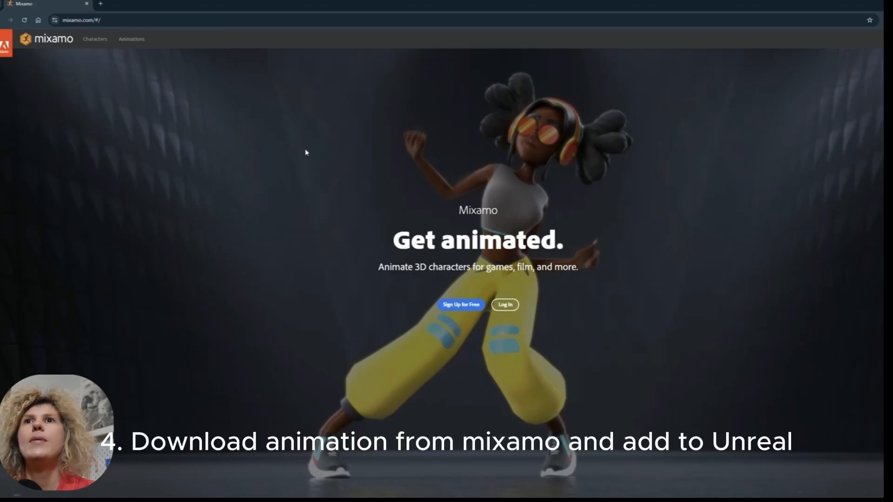
# - Switch to Mixamo, log in and download the Catwalk Walk Forward 02 animation with its trim range extended to the full length
pyautogui.click(501, 304)
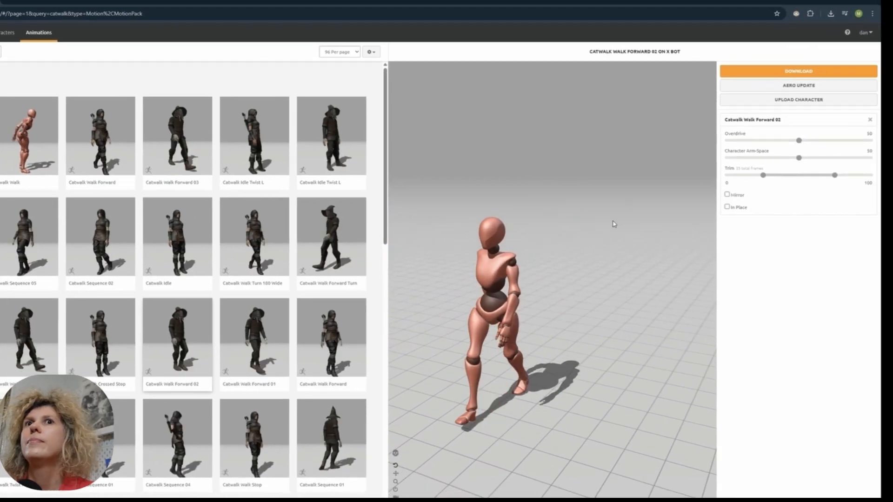
pyautogui.moveTo(763, 175); pyautogui.dragTo(727, 176)
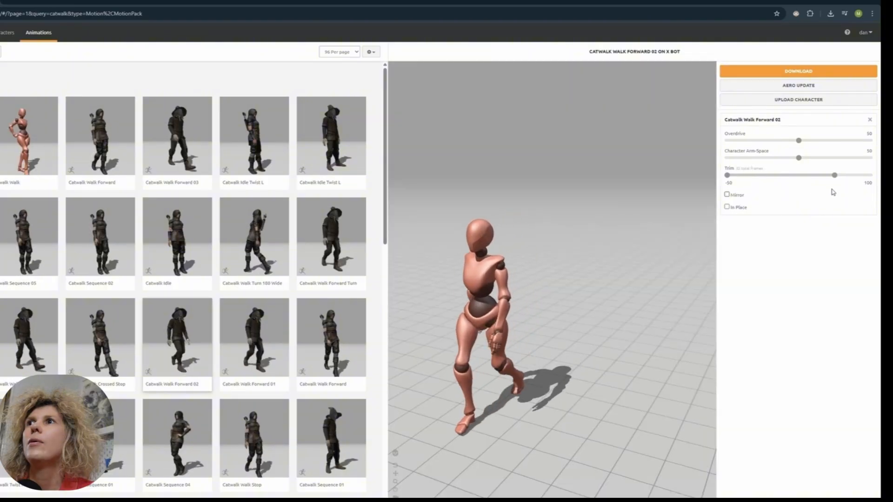
pyautogui.moveTo(836, 177); pyautogui.dragTo(872, 179)
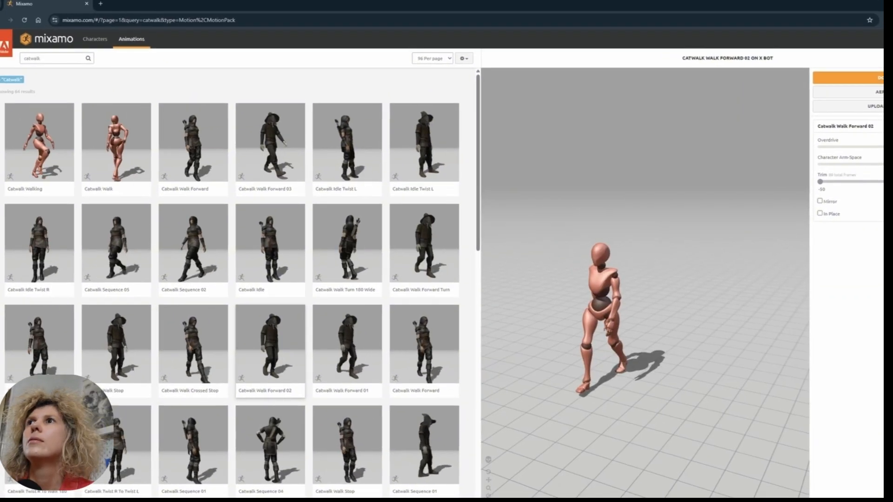
pyautogui.click(872, 80)
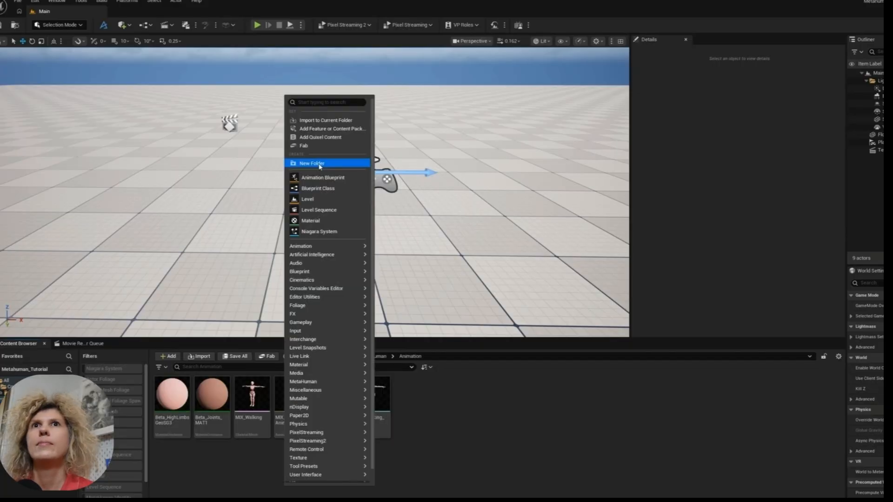
# - Switch to Unreal Engine and create a folder named Catwalk inside the Metahuman/Animation folder
pyautogui.click(318, 163)
pyautogui.write('Catwalk')
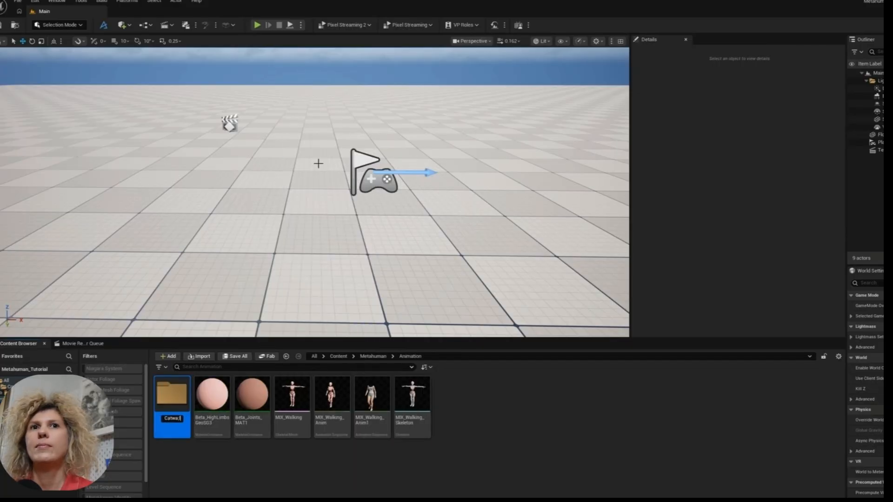
pyautogui.press('Return')
pyautogui.press('Return')
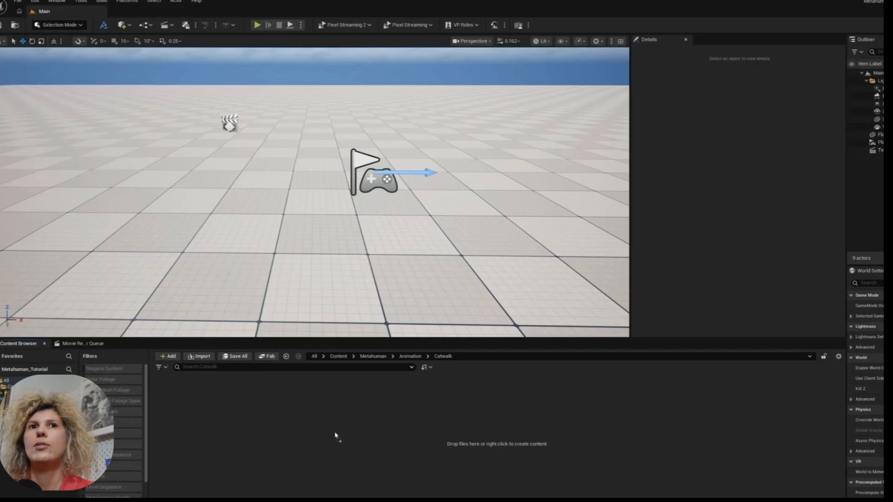
# - Import Catwalk Walk Forward 02 (1).fbx into the Catwalk folder with the default import options
pyautogui.moveTo(336, 437); pyautogui.dragTo(337, 437)
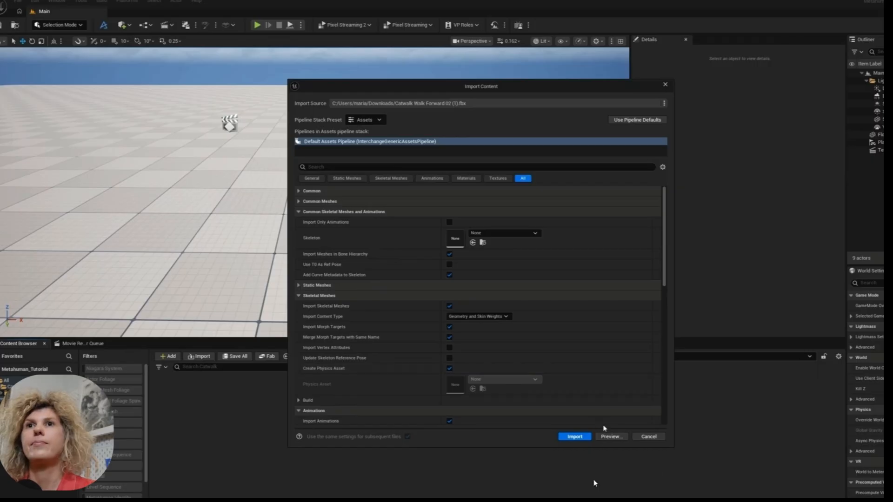
pyautogui.click(575, 437)
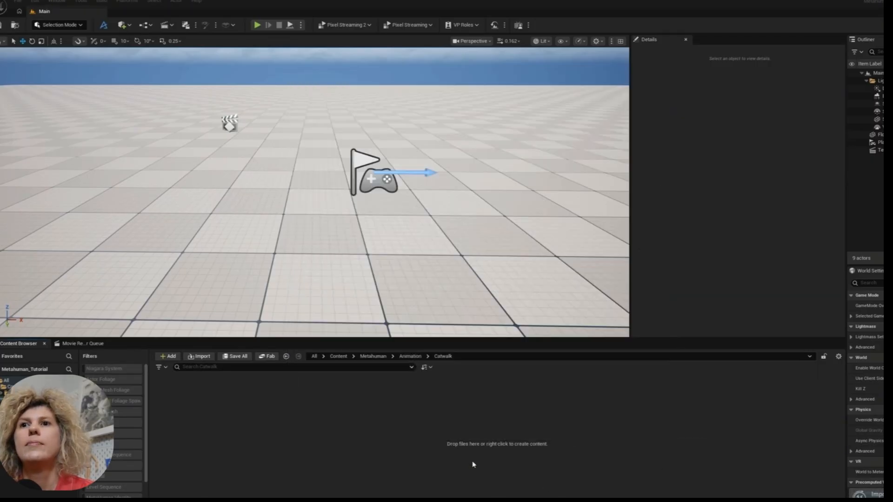
pyautogui.click(399, 474)
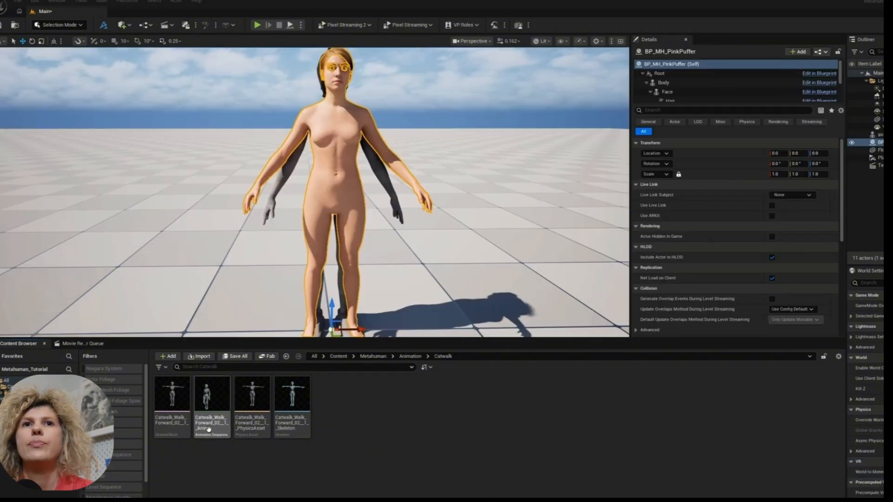
# - Start retargeting the imported catwalk animation sequence with SKM_MH_PinkPuffer_BodyMesh as the target skeletal mesh
pyautogui.rightClick(208, 429)
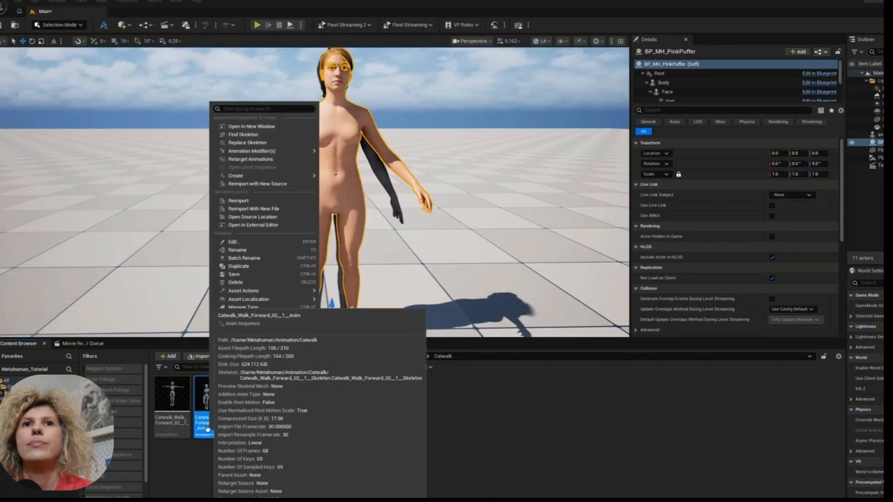
pyautogui.click(259, 159)
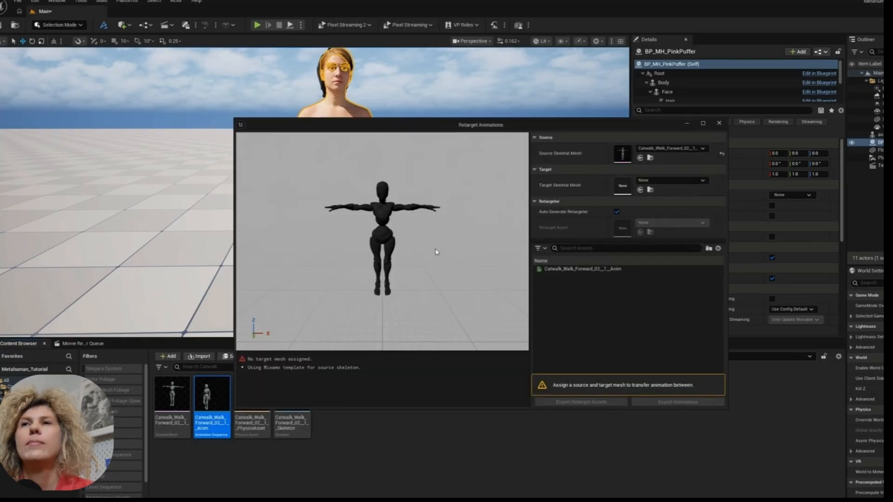
pyautogui.click(672, 181)
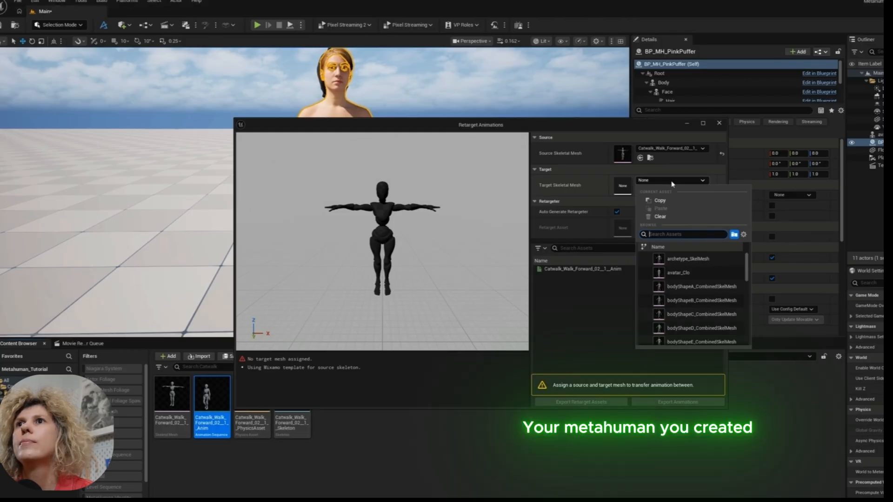
pyautogui.write('puff')
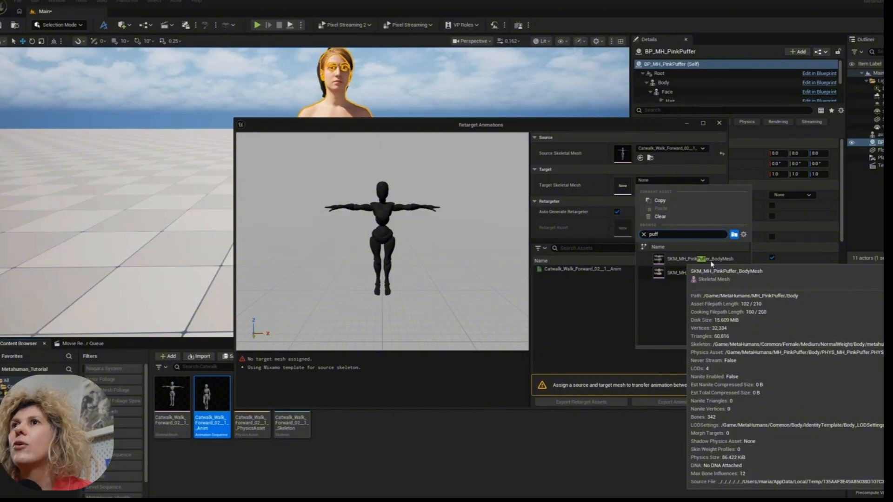
pyautogui.click(702, 259)
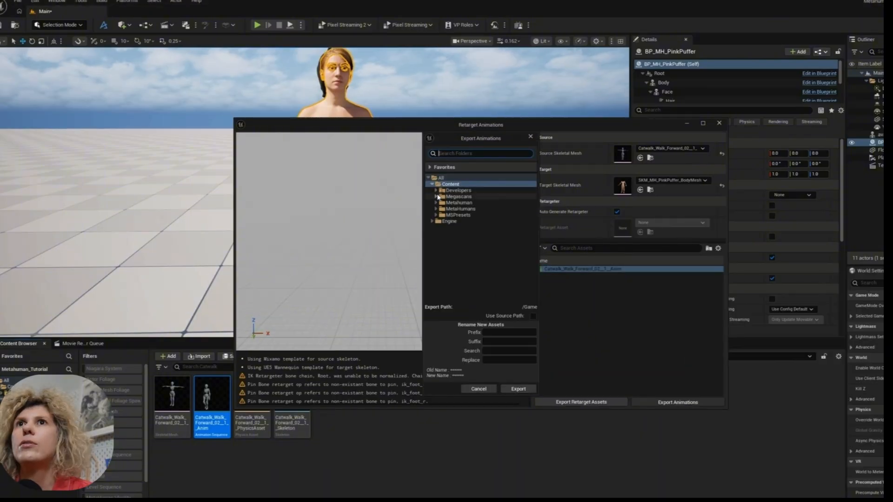
# - Export the retargeted catwalk animation to the Metahuman/Animation/Catwalk folder
pyautogui.click(436, 203)
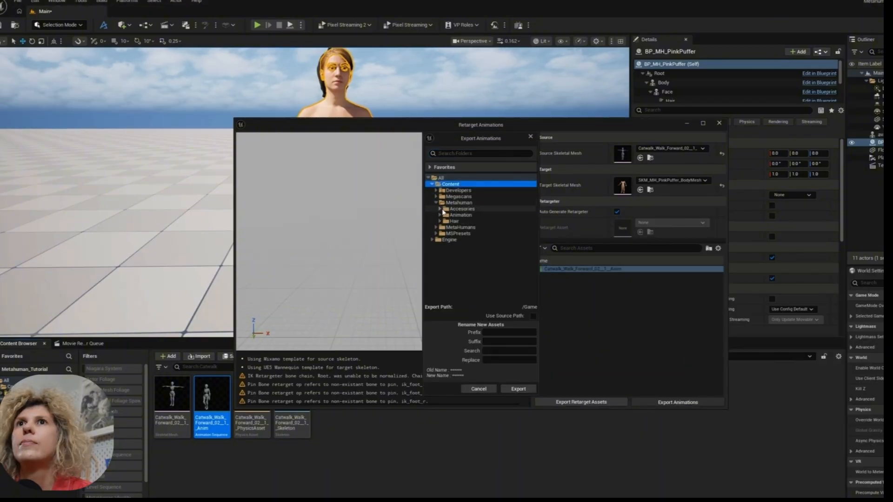
pyautogui.click(440, 215)
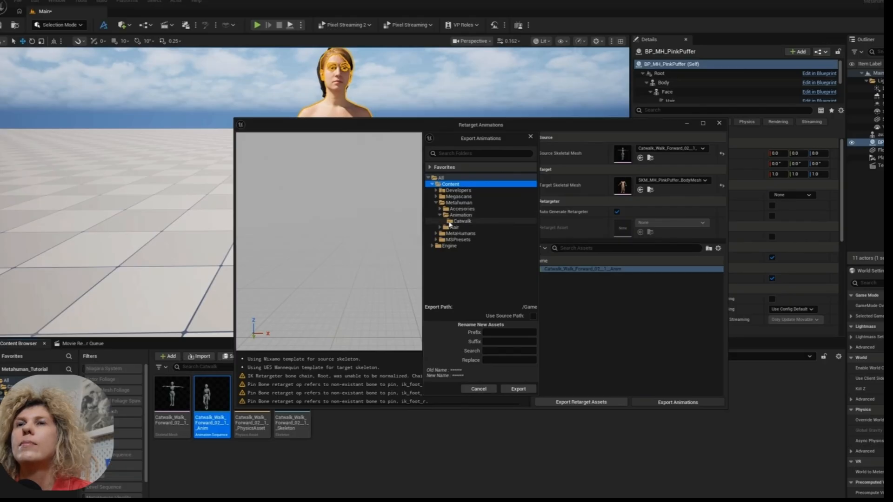
pyautogui.click(462, 221)
pyautogui.click(518, 390)
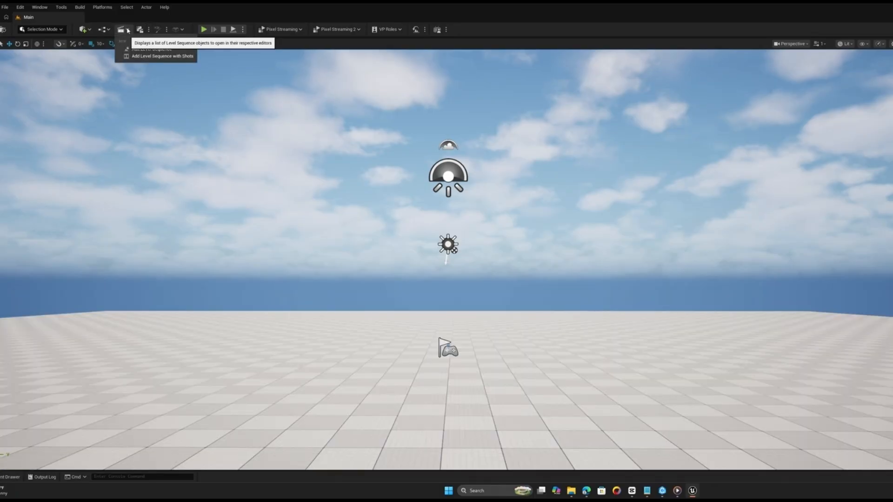
# - Add a level sequence saved as NewLevelSequence in the Content folder and bring up the project's content
pyautogui.click(122, 29)
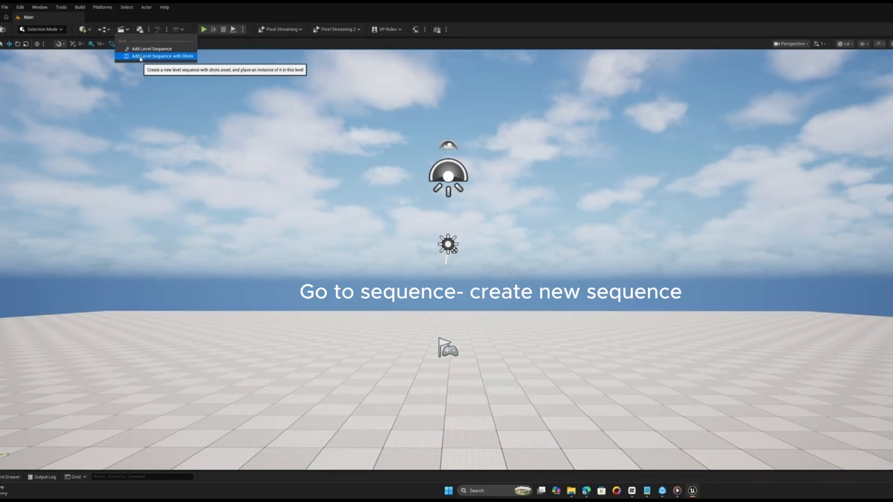
pyautogui.click(140, 56)
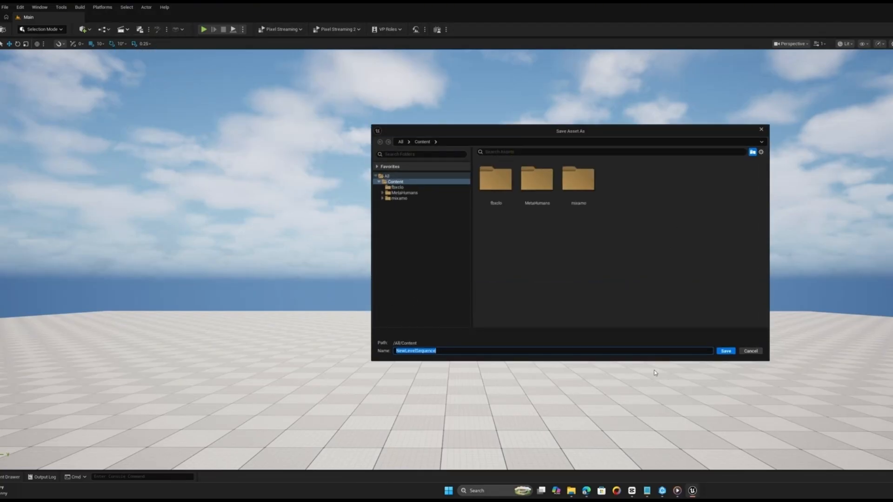
pyautogui.click(726, 351)
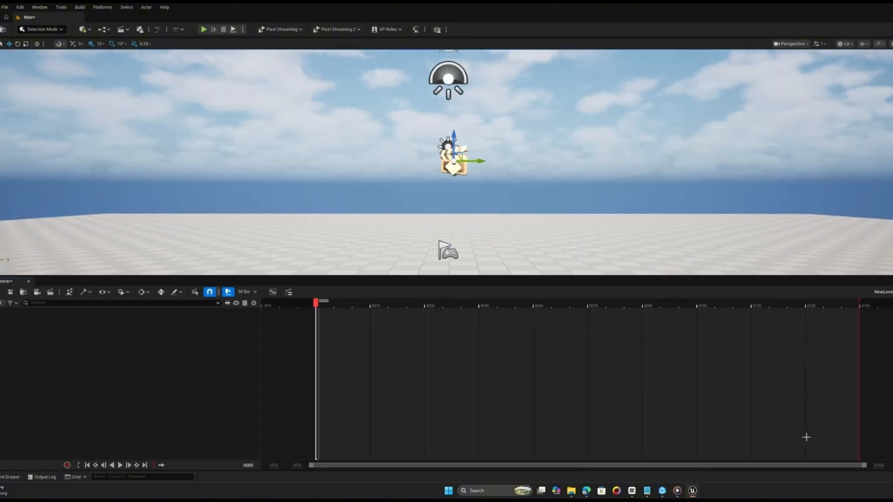
pyautogui.click(2, 478)
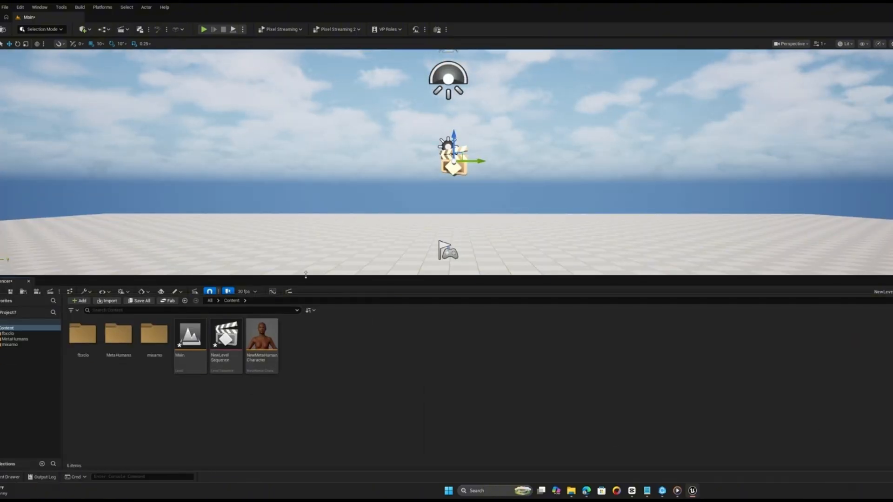
# - Add the NewMetaHumanCharacter asset to NewLevelSequence as its own track
pyautogui.moveTo(300, 294); pyautogui.dragTo(298, 397)
pyautogui.moveTo(265, 441); pyautogui.dragTo(177, 358)
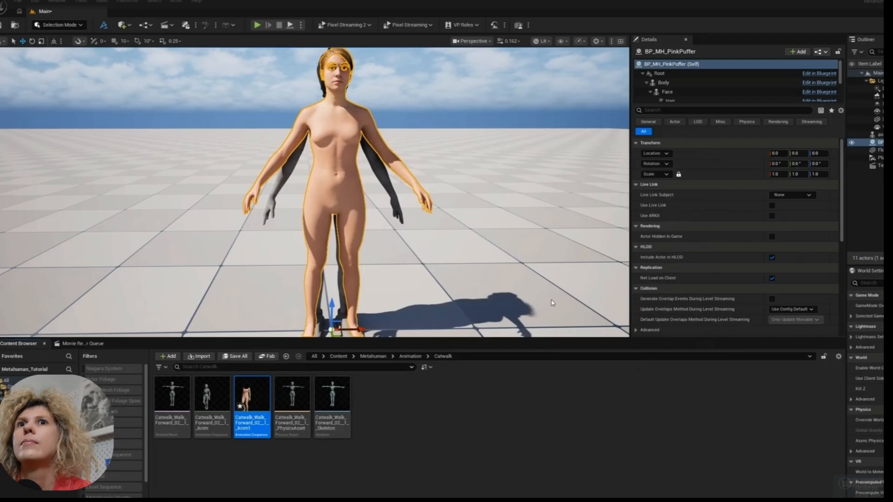
pyautogui.click(421, 419)
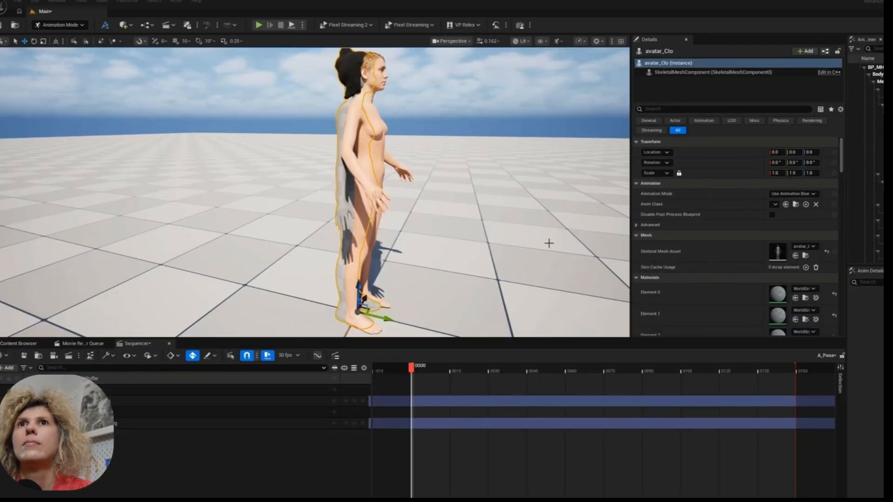
# - Select BP_MH_PinkPuffer and shift its control rig's global_ctrl backward along Location.Y
pyautogui.click(392, 135)
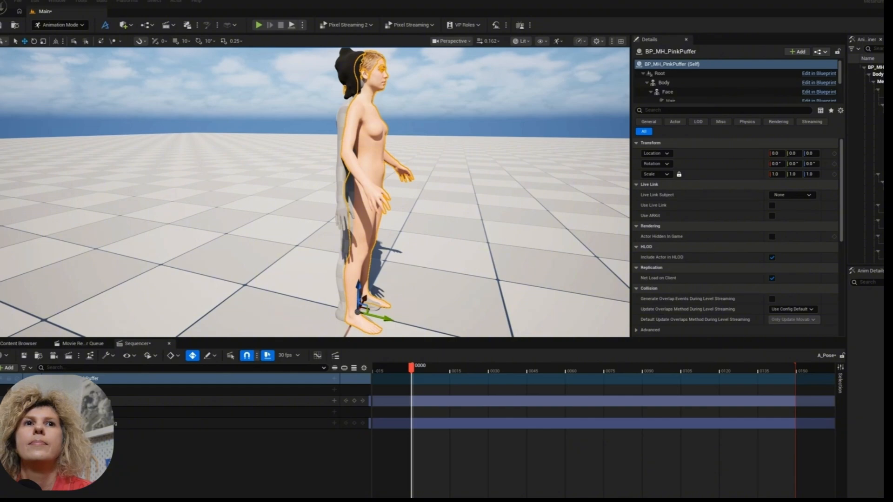
pyautogui.click(41, 401)
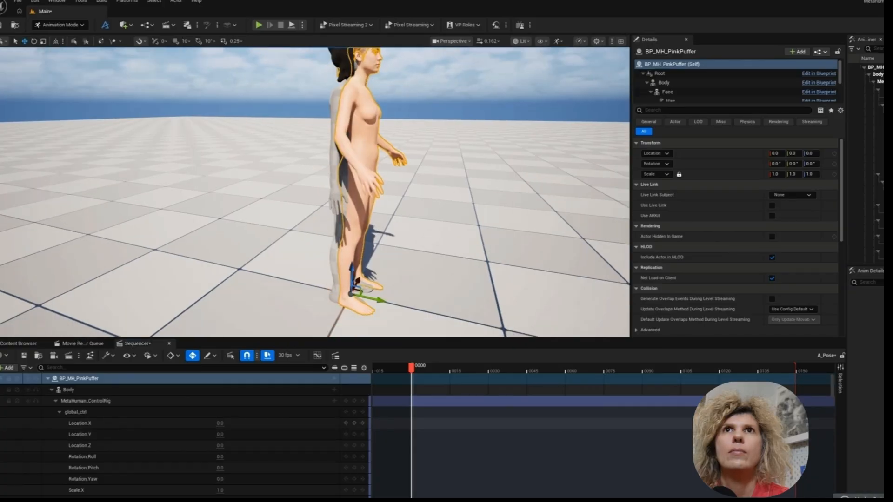
pyautogui.moveTo(316, 193); pyautogui.dragTo(298, 176, button='right')
pyautogui.moveTo(220, 434); pyautogui.dragTo(215, 434)
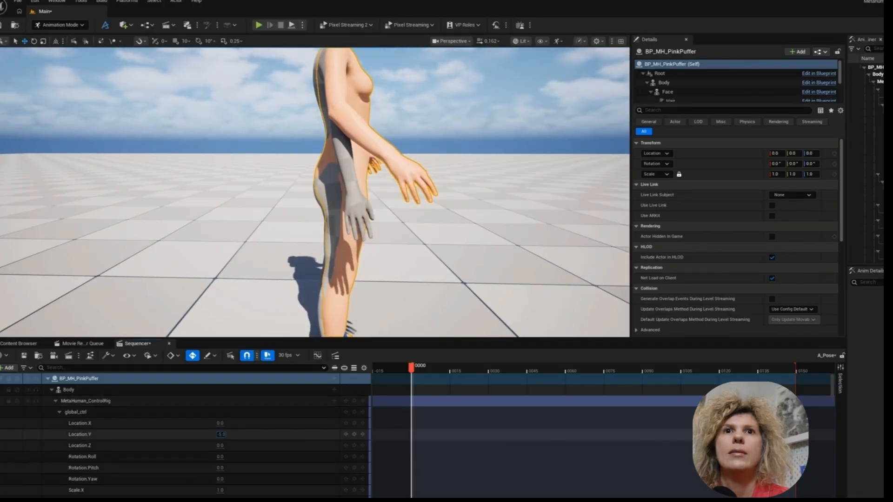
pyautogui.moveTo(392, 270); pyautogui.dragTo(350, 335, button='right')
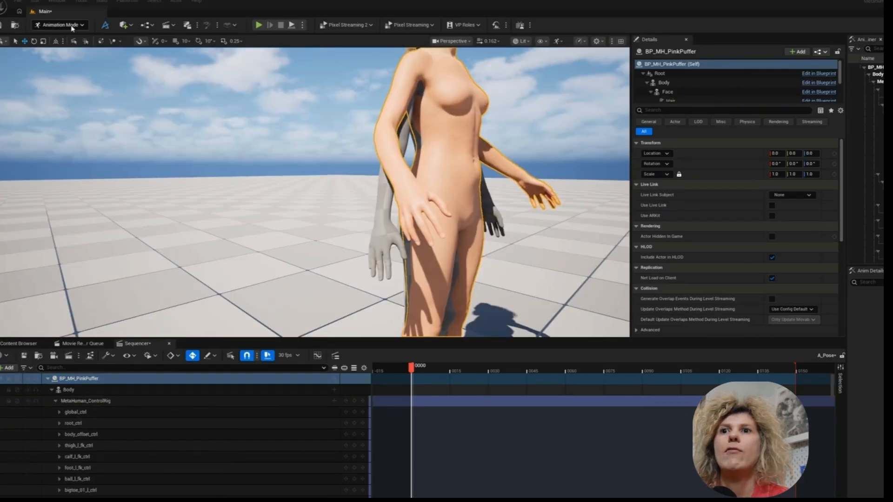
# - Try to shift global_ctrl along Location.X and Location.Y, undoing each change
pyautogui.click(72, 25)
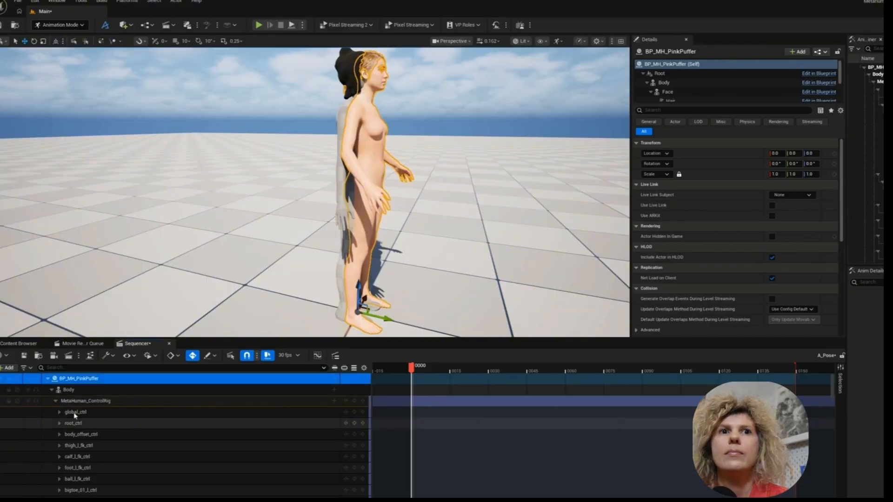
pyautogui.click(59, 412)
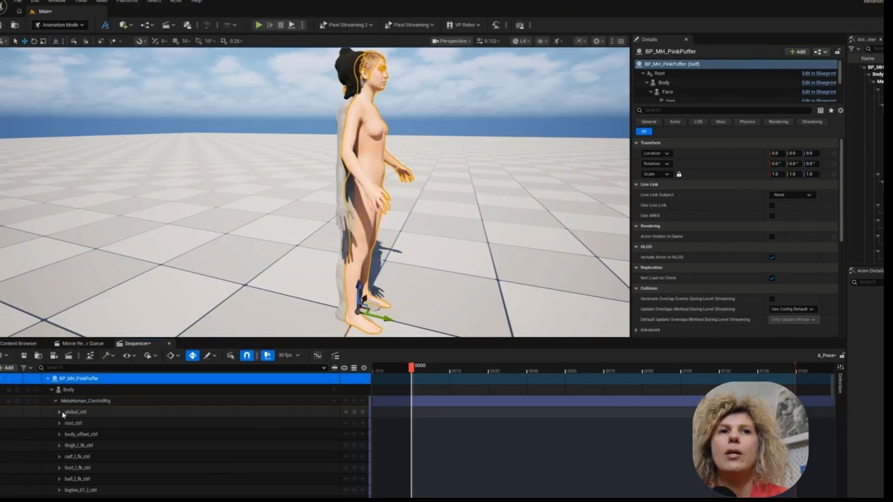
pyautogui.moveTo(225, 425); pyautogui.dragTo(235, 426)
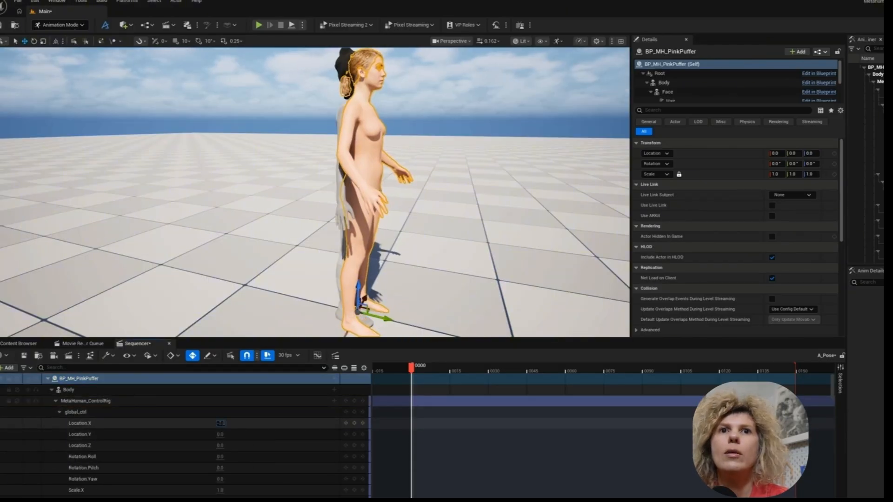
pyautogui.hotkey('ctrl', 'z')
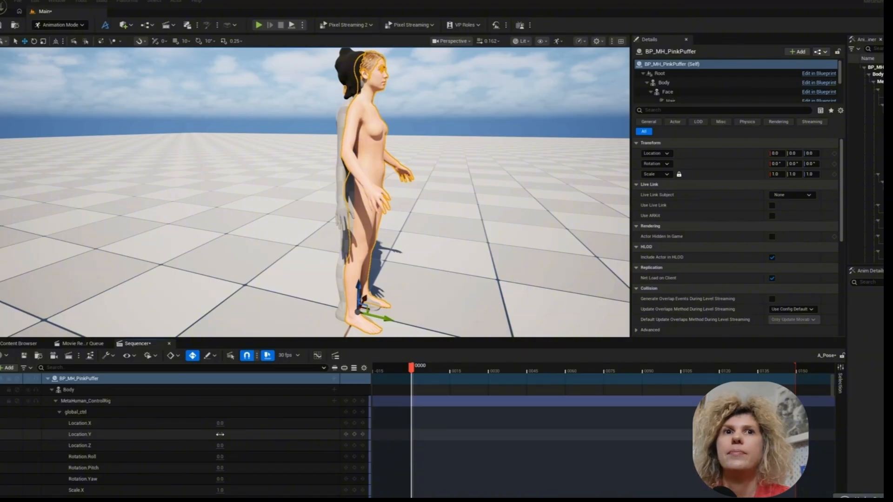
pyautogui.moveTo(219, 434); pyautogui.dragTo(187, 435)
pyautogui.hotkey('ctrl', 'z')
# - Move global_ctrl backward along Location.Y until the MetaHuman body lines up with the grey CLO avatar, and collapse its channels
pyautogui.keyDown('alt'); pyautogui.moveTo(298, 241); pyautogui.dragTo(335, 224); pyautogui.keyUp('alt')
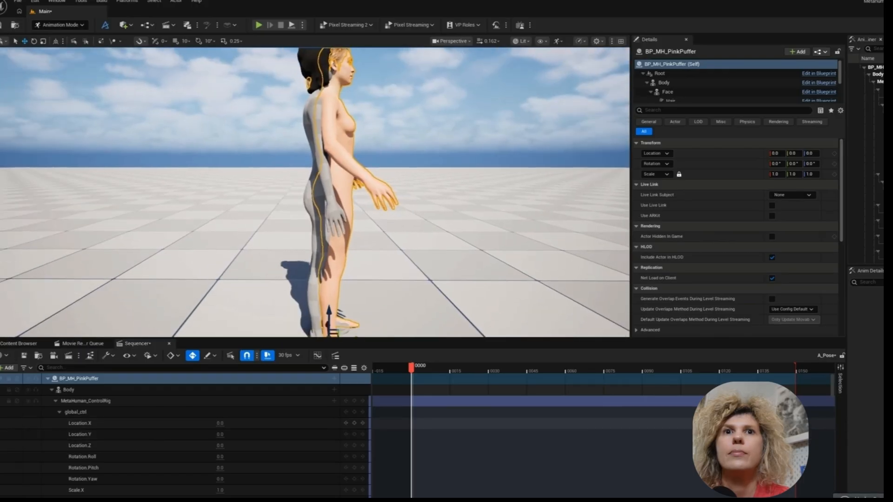
pyautogui.moveTo(325, 211); pyautogui.dragTo(321, 225, button='right')
pyautogui.moveTo(218, 434); pyautogui.dragTo(205, 435)
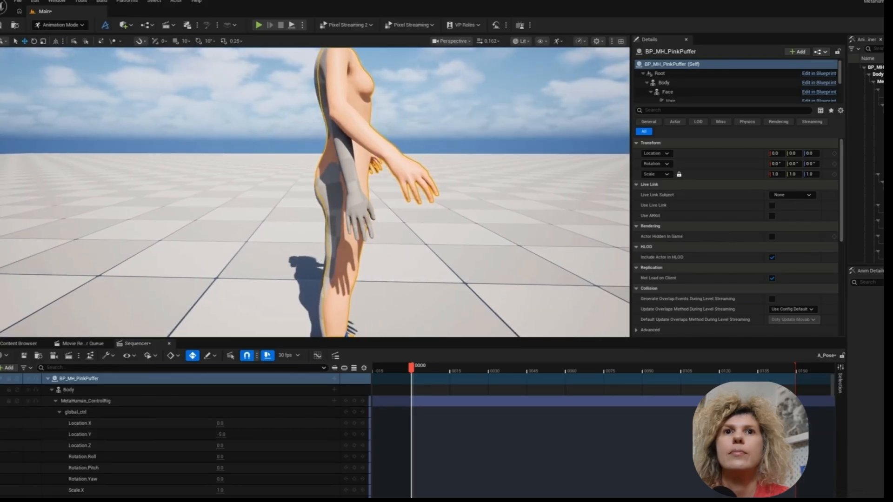
pyautogui.moveTo(326, 212); pyautogui.dragTo(295, 321, button='right')
pyautogui.click(59, 413)
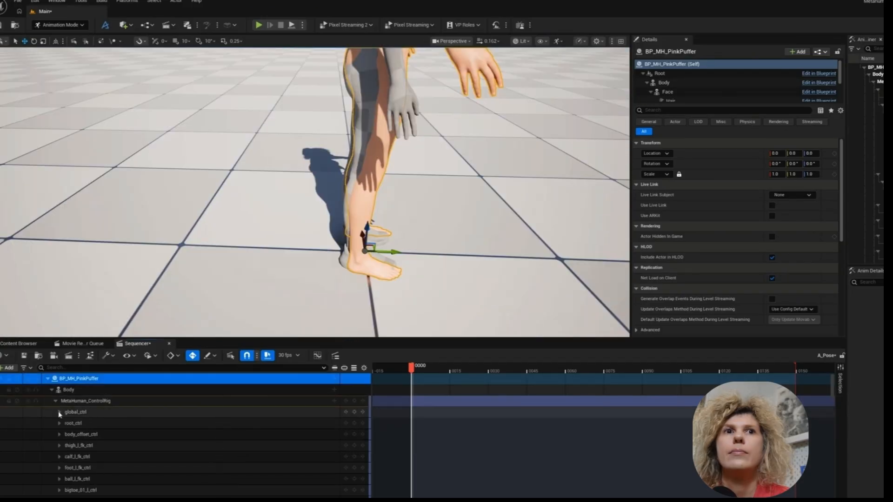
# - Use Animation mode to show the body controls and turn on the arm, leg, spine and neck switches under global_ctrl
pyautogui.moveTo(186, 224); pyautogui.dragTo(172, 156, button='right')
pyautogui.click(72, 27)
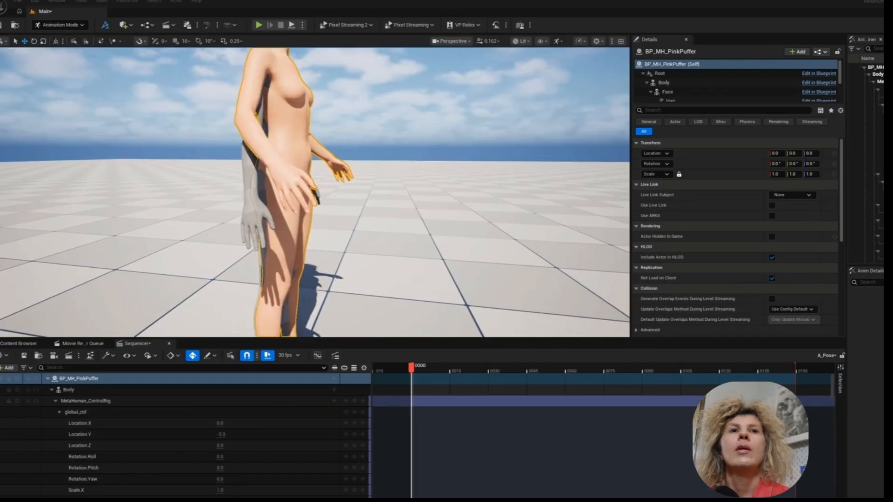
pyautogui.moveTo(434, 245); pyautogui.dragTo(416, 325, button='right')
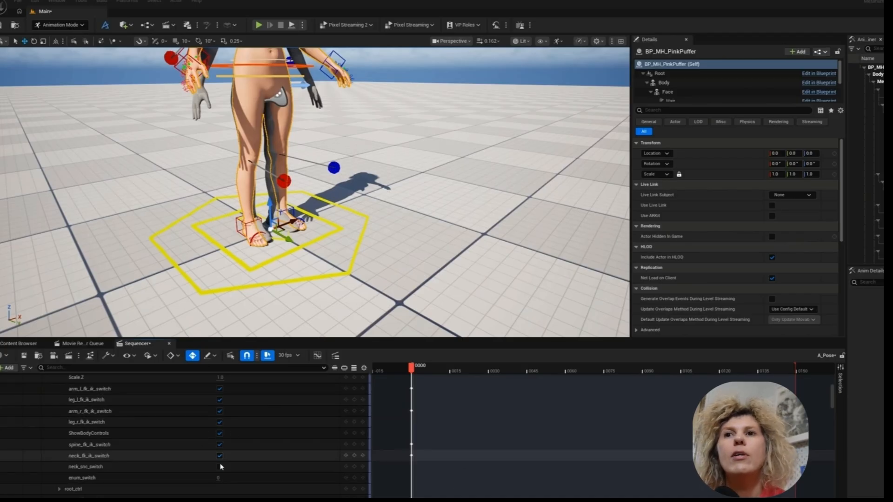
pyautogui.click(219, 467)
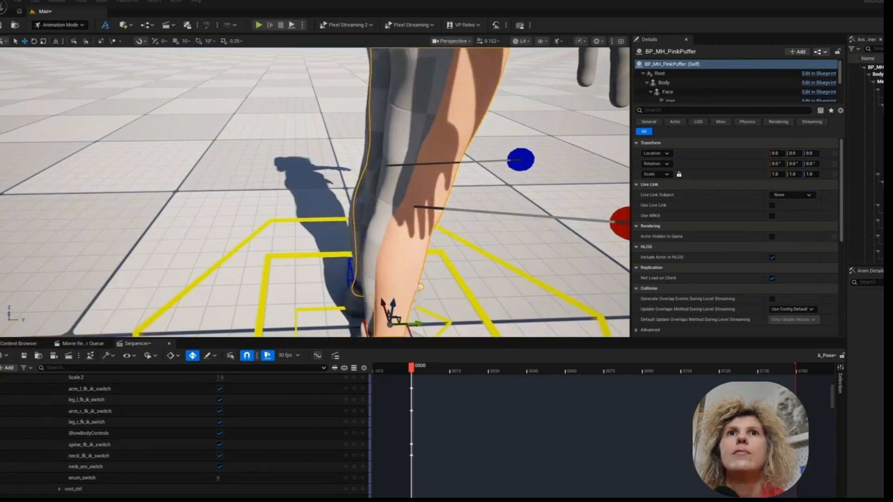
# - Select foot_r_ik_ctrl and foot_l_ik_ctrl together and move both feet slightly backward to match the avatar's feet
pyautogui.moveTo(372, 246); pyautogui.dragTo(375, 275, button='right')
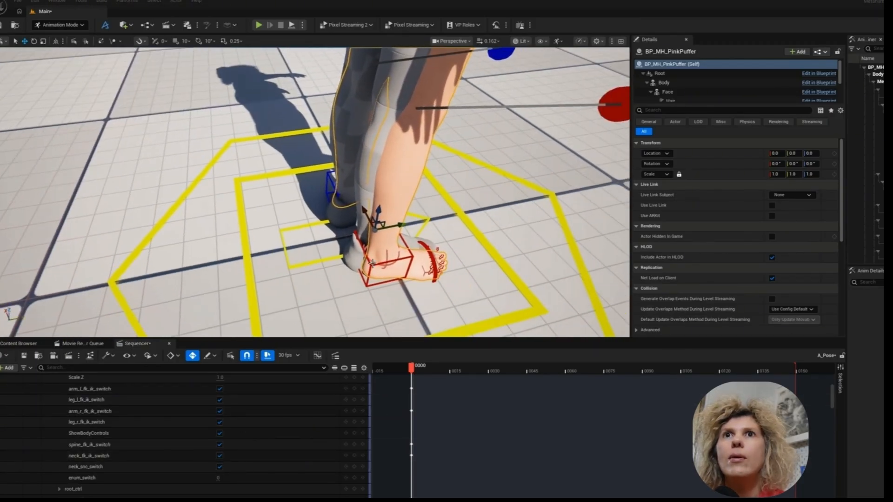
pyautogui.click(372, 263)
pyautogui.click(372, 275)
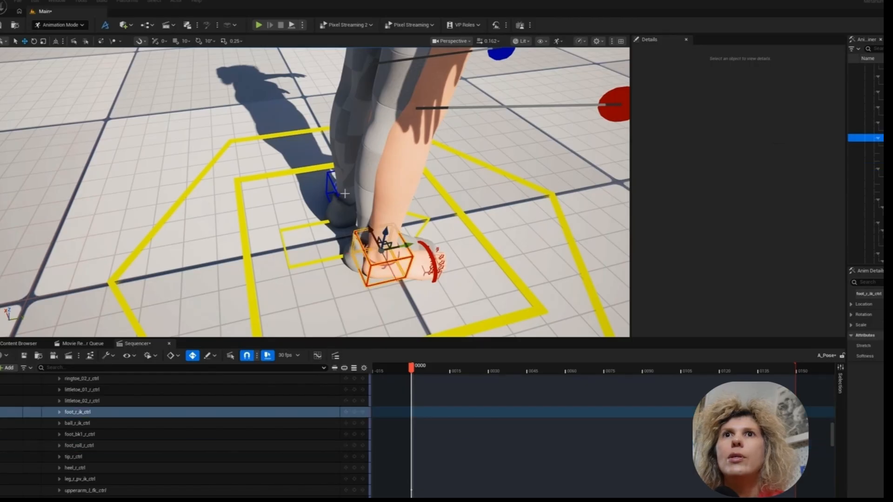
pyautogui.keyDown('ctrl'); pyautogui.click(332, 186); pyautogui.keyUp('ctrl')
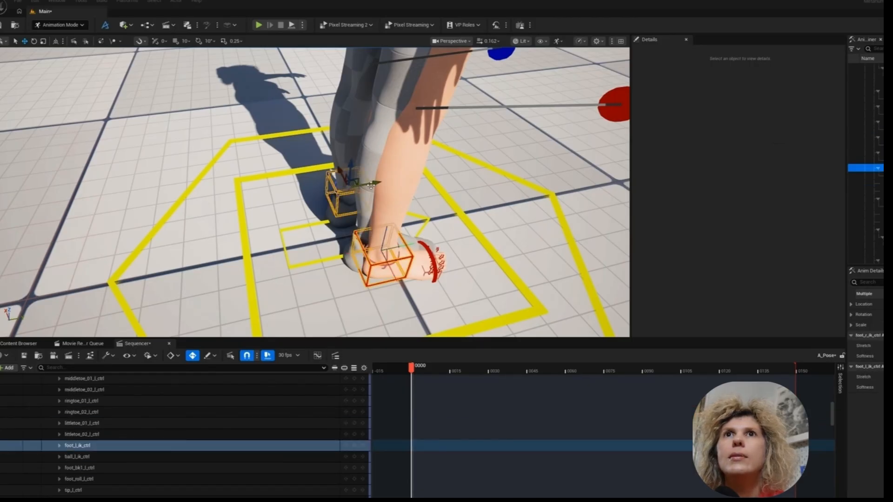
pyautogui.moveTo(370, 185); pyautogui.dragTo(366, 185)
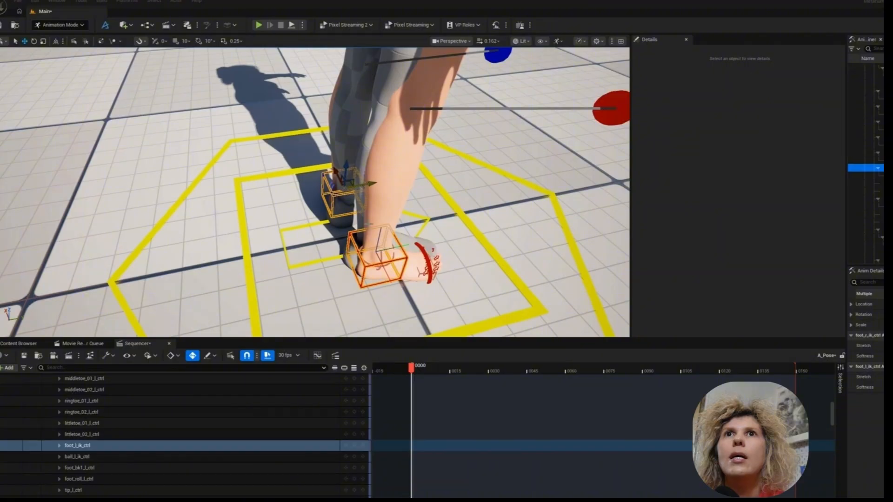
# - Move foot_r_ik_ctrl and foot_l_ik_ctrl inward one at a time to line up with the avatar's feet
pyautogui.keyDown('alt'); pyautogui.moveTo(368, 224); pyautogui.dragTo(474, 193); pyautogui.keyUp('alt')
pyautogui.click(399, 200)
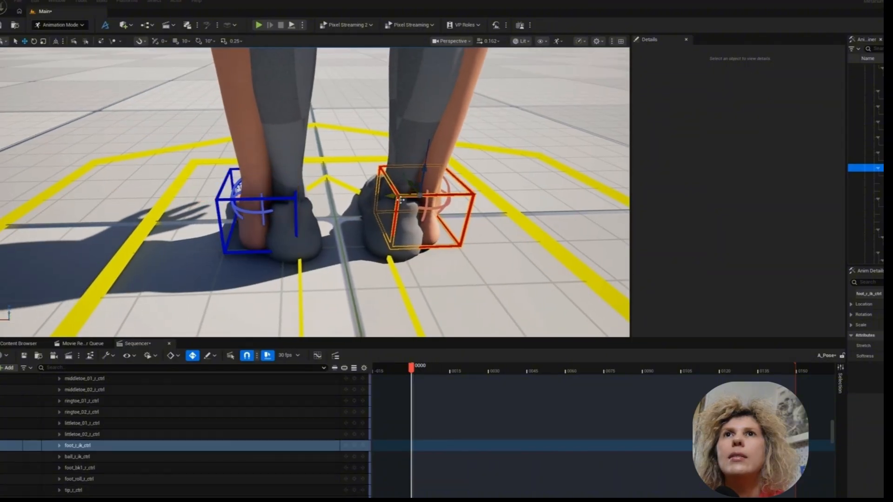
pyautogui.moveTo(407, 193); pyautogui.dragTo(386, 197)
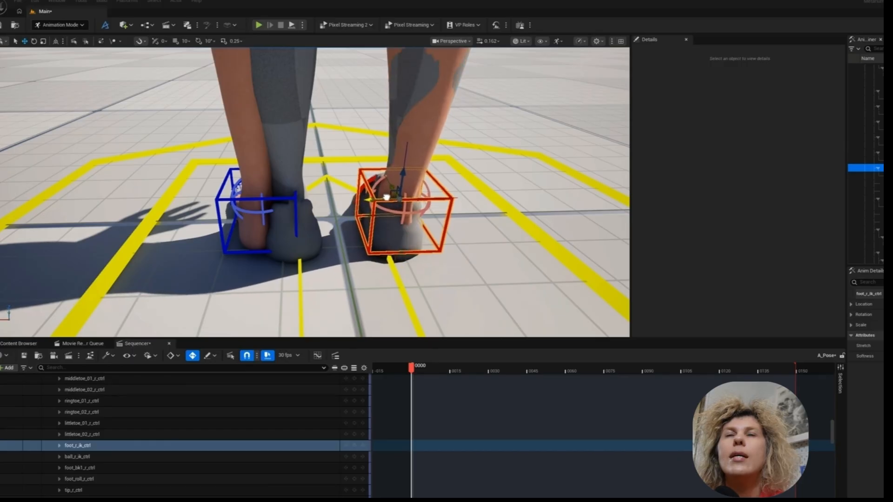
pyautogui.click(240, 200)
pyautogui.moveTo(253, 198); pyautogui.dragTo(283, 200)
# - Rotate chest_ctrl slightly backward to match the avatar's upper-body posture
pyautogui.moveTo(283, 200); pyautogui.dragTo(484, 163, button='right')
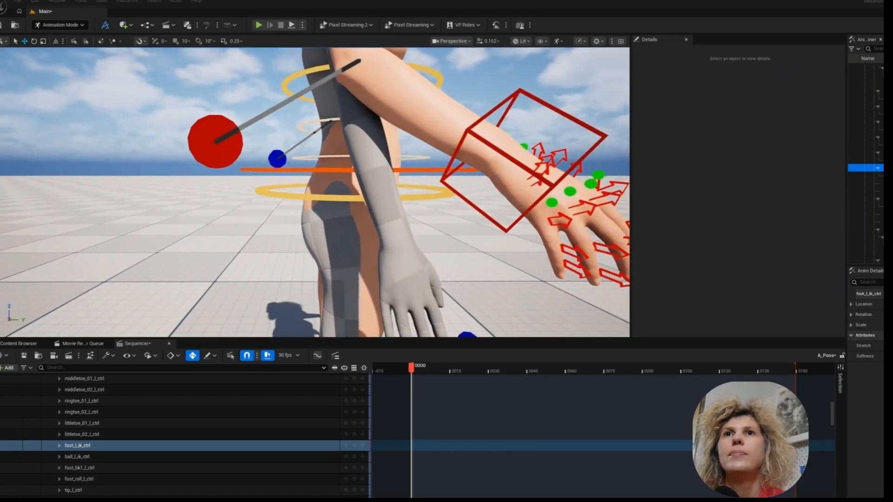
pyautogui.moveTo(306, 241); pyautogui.dragTo(306, 223, button='right')
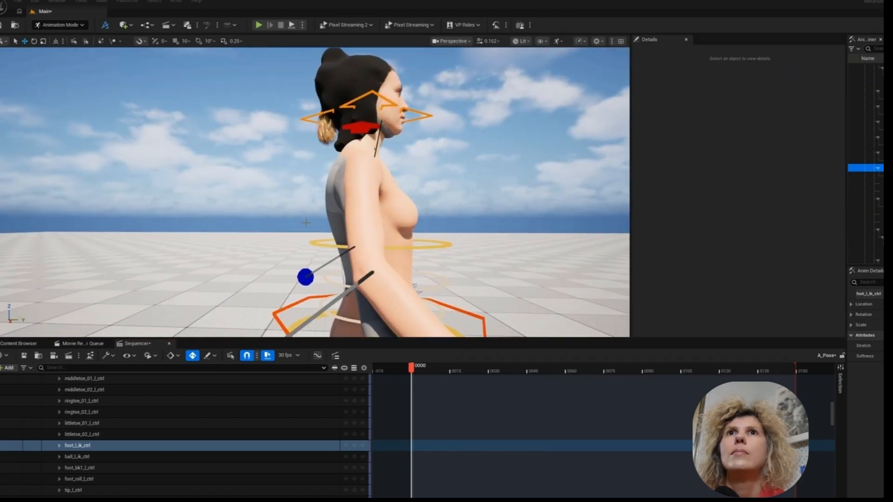
pyautogui.click(421, 248)
pyautogui.press('e')
pyautogui.moveTo(420, 257); pyautogui.dragTo(418, 243)
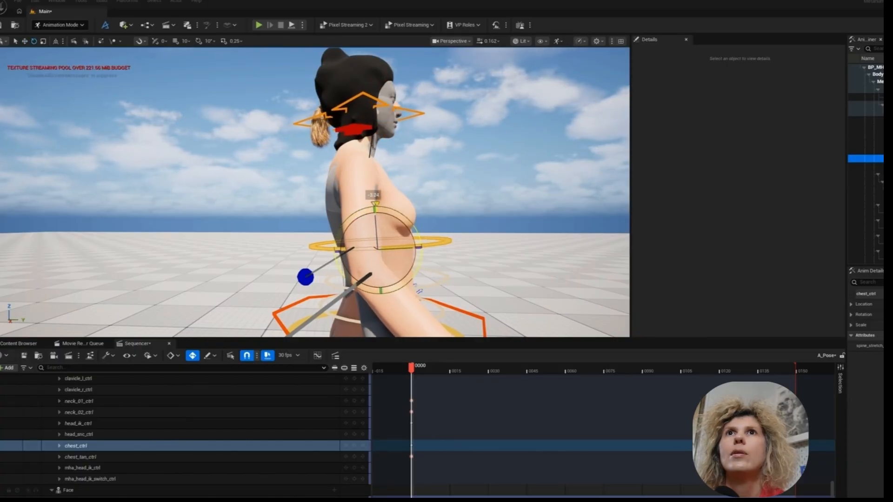
pyautogui.moveTo(419, 177)
pyautogui.mouseDown(button='right')
pyautogui.moveTo(396, 134)
pyautogui.moveTo(428, 186)
pyautogui.moveTo(418, 179)
pyautogui.mouseUp(button='right')
pyautogui.scroll(-3, 419, 162)
# - Lower both clavicle controls together so the MetaHuman's shoulders match the avatar's, redoing the first move
pyautogui.click(389, 187)
pyautogui.moveTo(276, 219); pyautogui.dragTo(269, 212)
pyautogui.moveTo(289, 205); pyautogui.dragTo(125, 193, button='right')
pyautogui.click(393, 134)
pyautogui.keyDown('shift'); pyautogui.click(499, 139); pyautogui.keyUp('shift')
pyautogui.press('w')
pyautogui.moveTo(442, 155); pyautogui.dragTo(442, 163)
pyautogui.hotkey('ctrl', 'z')
pyautogui.moveTo(458, 154); pyautogui.dragTo(459, 176, button='right')
# - Select hand_l_ik_ctrl and expand its channels to examine Stretch, Softness and Keep Aligned
pyautogui.keyDown('alt'); pyautogui.moveTo(232, 179); pyautogui.dragTo(401, 170); pyautogui.keyUp('alt')
pyautogui.click(385, 187)
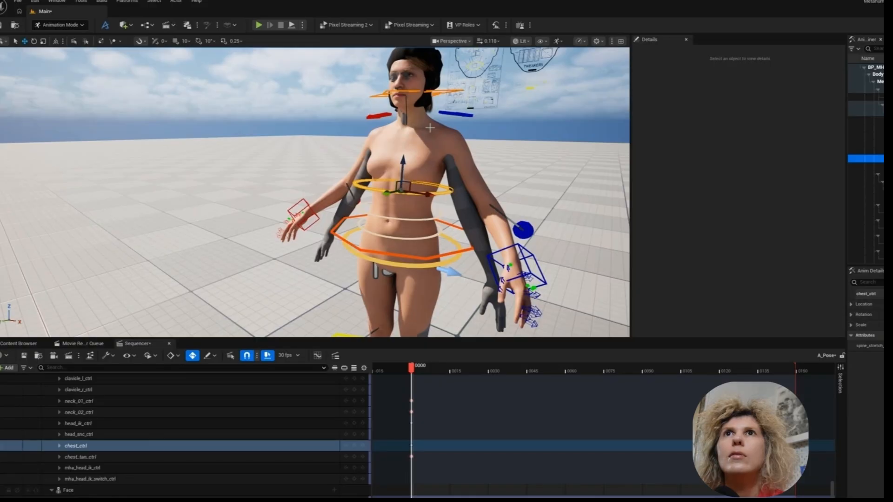
pyautogui.keyDown('alt'); pyautogui.moveTo(427, 138); pyautogui.dragTo(458, 132); pyautogui.keyUp('alt')
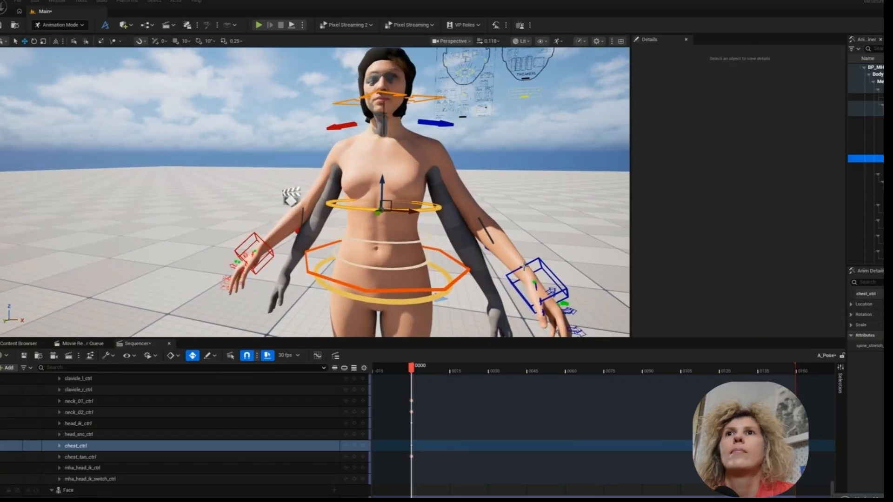
pyautogui.click(523, 267)
pyautogui.keyDown('alt'); pyautogui.moveTo(421, 197); pyautogui.dragTo(350, 231); pyautogui.keyUp('alt')
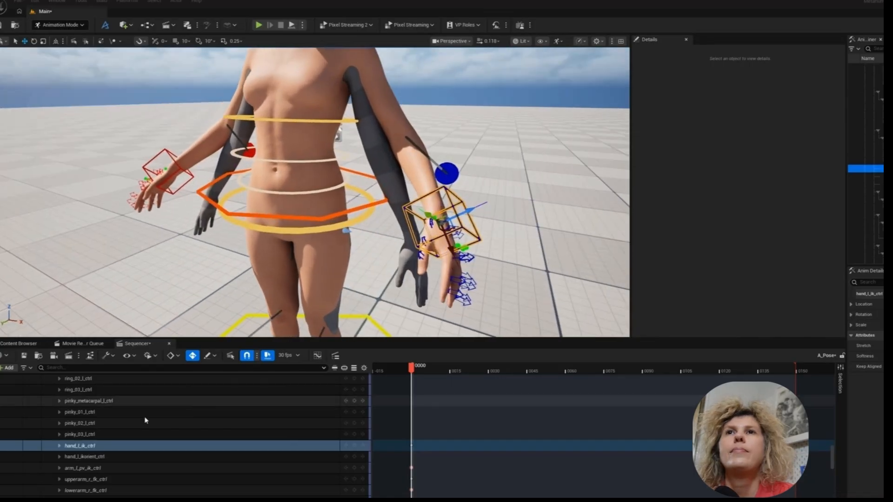
pyautogui.click(59, 445)
pyautogui.scroll(-3, 110, 479)
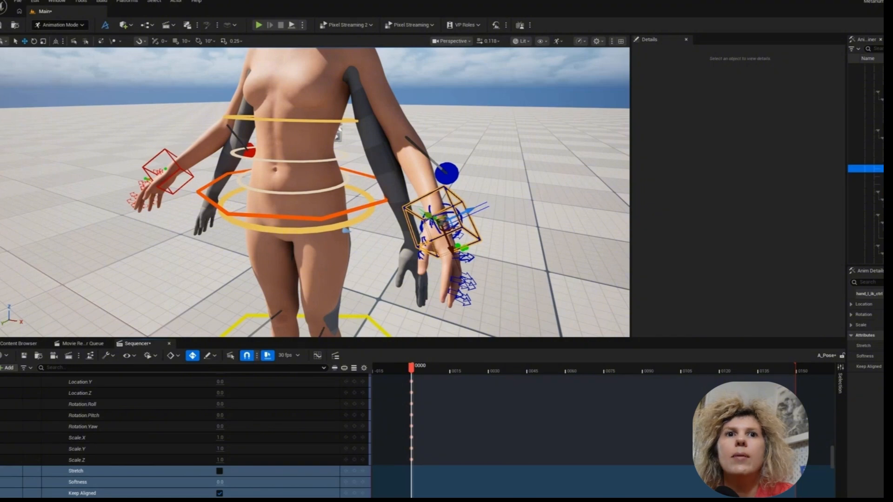
# - Select hand_r_ik_ctrl and expand its channels to examine its Stretch, Softness and Keep Aligned attributes
pyautogui.click(163, 166)
pyautogui.click(59, 445)
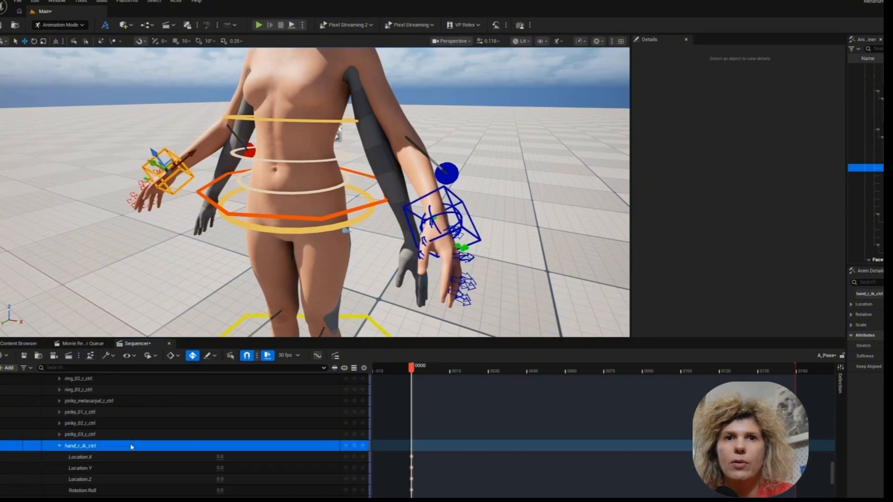
pyautogui.scroll(-3, 223, 470)
pyautogui.scroll(-2, 235, 484)
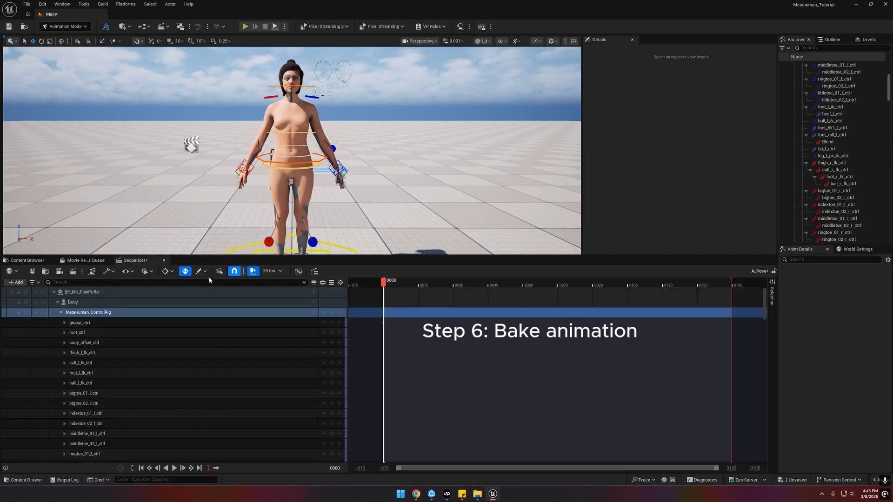
# - Select the Body track, shorten the playback range to end at frame 30 and save the sequence
pyautogui.doubleClick(72, 303)
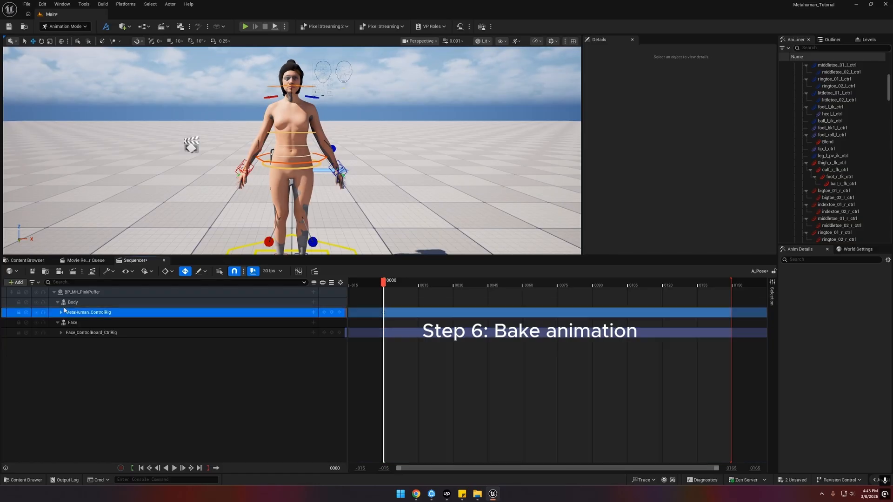
pyautogui.rightClick(73, 303)
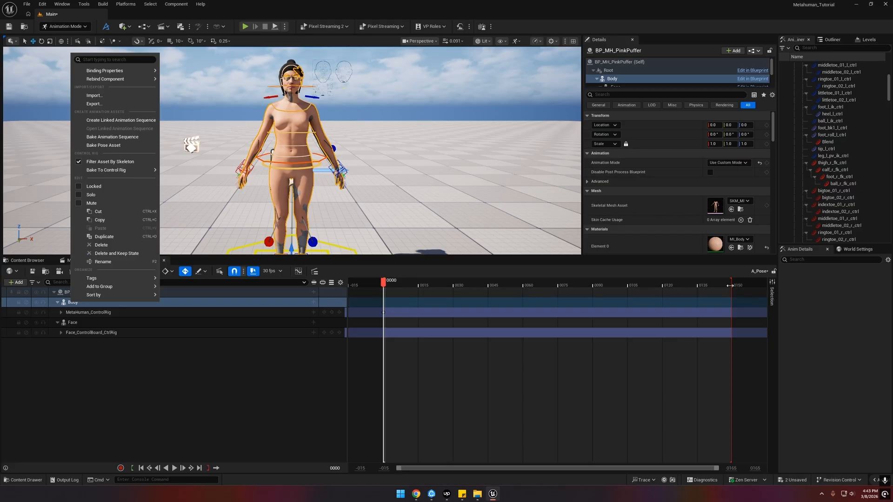
pyautogui.moveTo(731, 285); pyautogui.dragTo(453, 284)
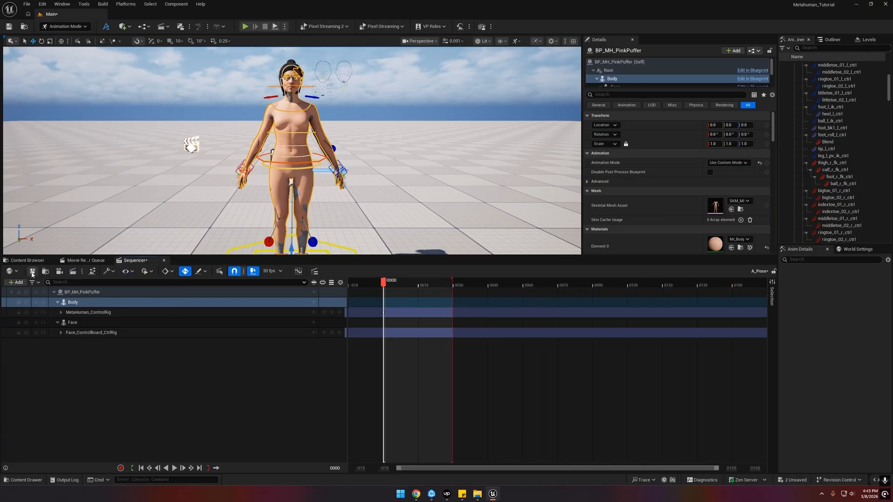
# - Bake the Body track to an animation sequence named A_Pose in the Metahuman/Animation folder, with the default export options
pyautogui.rightClick(77, 303)
pyautogui.moveTo(127, 170)
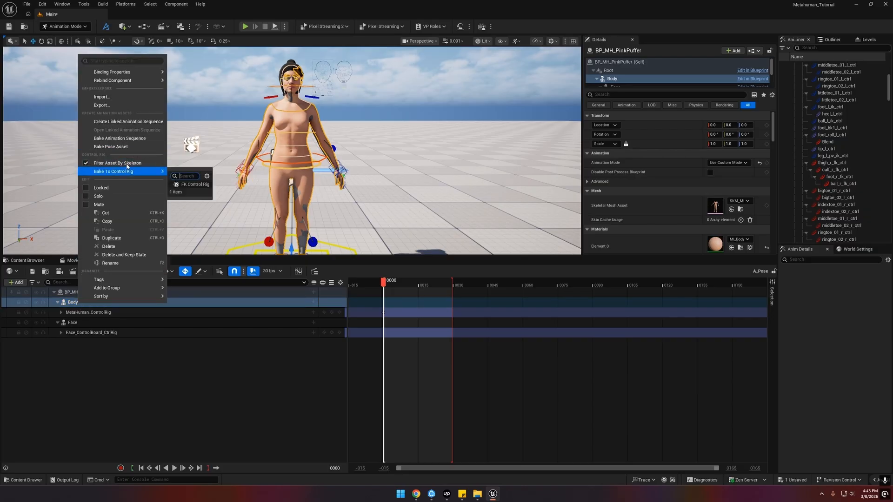
pyautogui.click(119, 138)
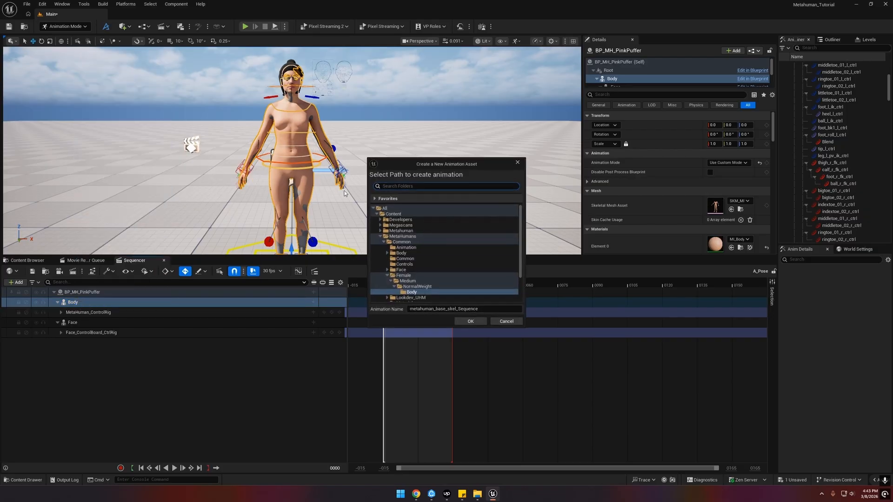
pyautogui.doubleClick(391, 237)
pyautogui.click(380, 231)
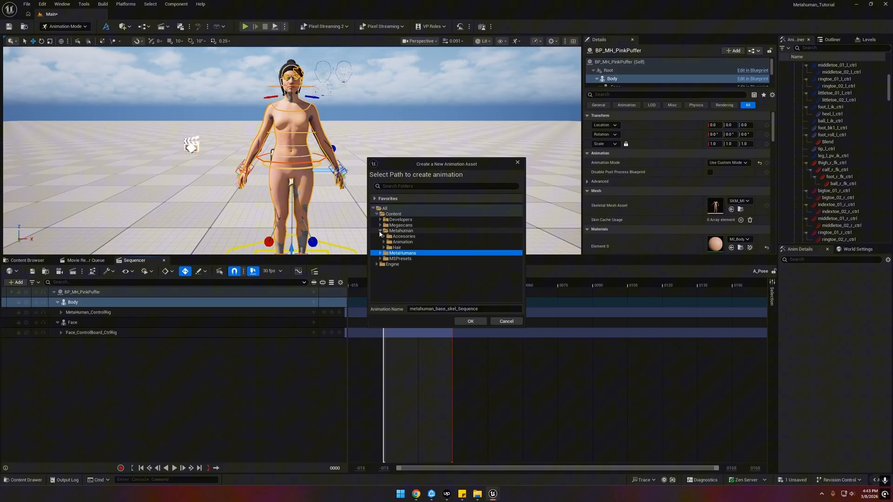
pyautogui.click(400, 243)
pyautogui.moveTo(484, 309); pyautogui.dragTo(360, 304)
pyautogui.write('A')
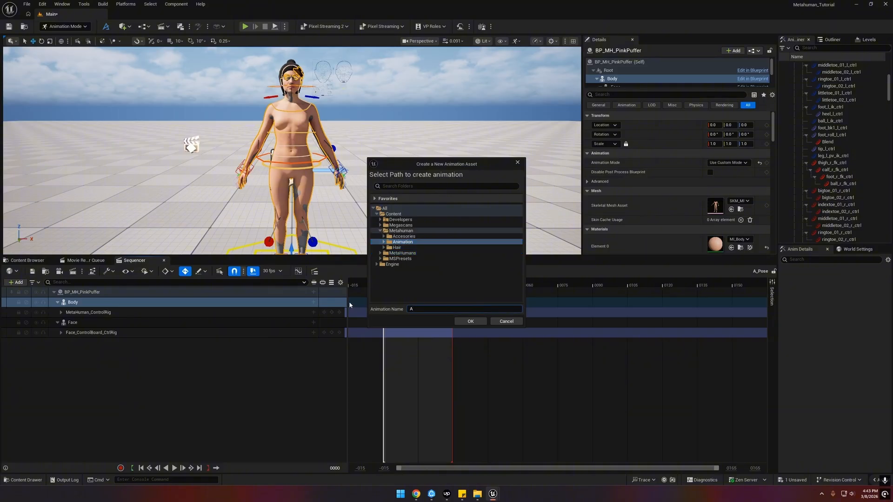
pyautogui.write('_Pose')
pyautogui.click(468, 323)
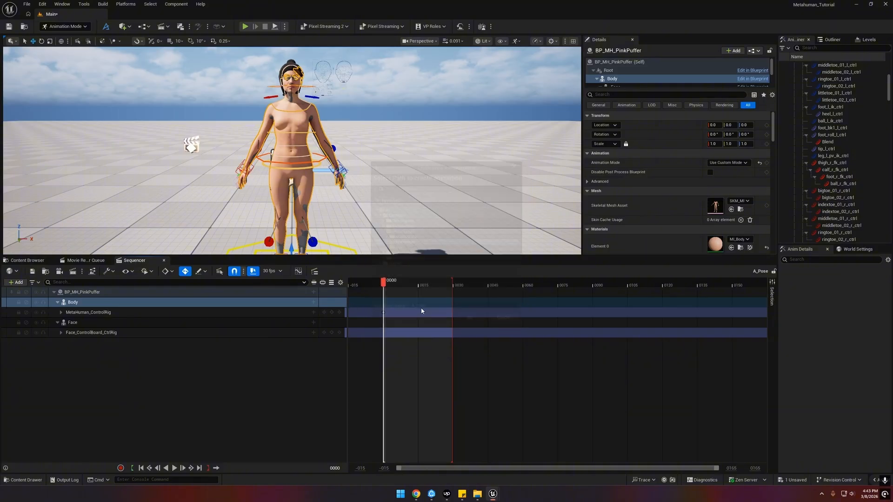
pyautogui.click(501, 323)
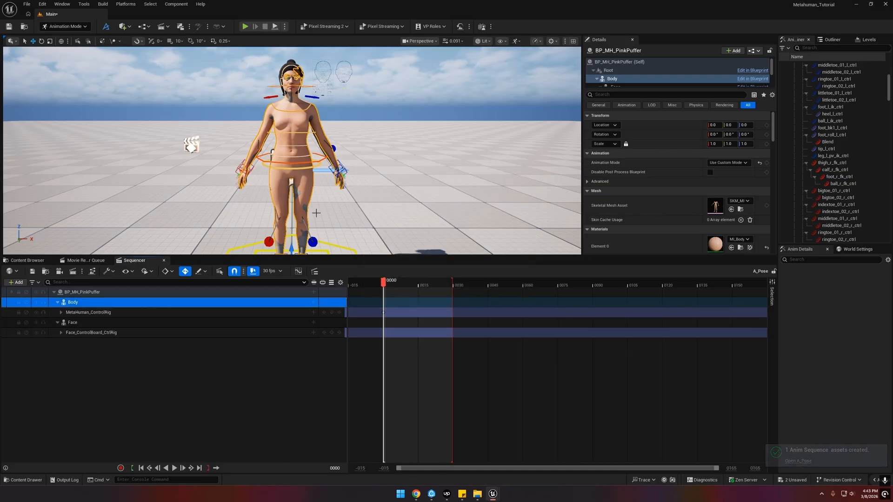
# - Open the baked A_Pose animation sequence in its editor and set the preview to the first frame
pyautogui.moveTo(338, 216); pyautogui.dragTo(336, 222, button='right')
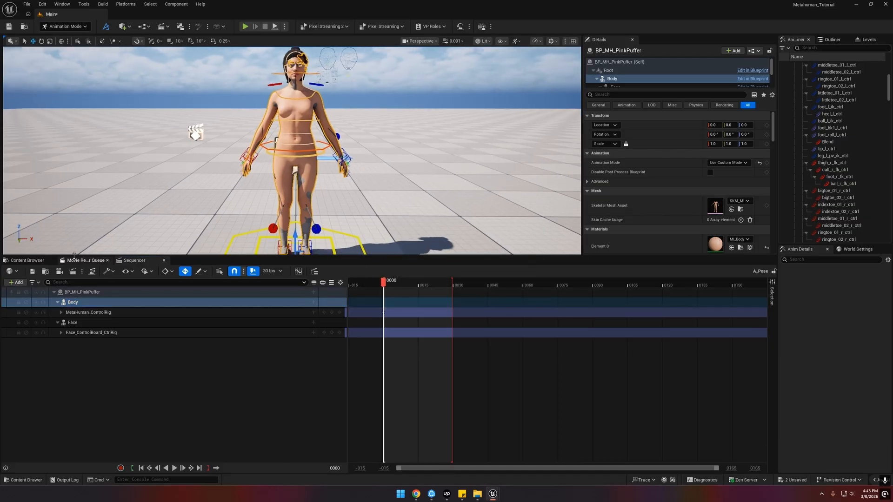
pyautogui.moveTo(207, 212); pyautogui.dragTo(212, 208, button='right')
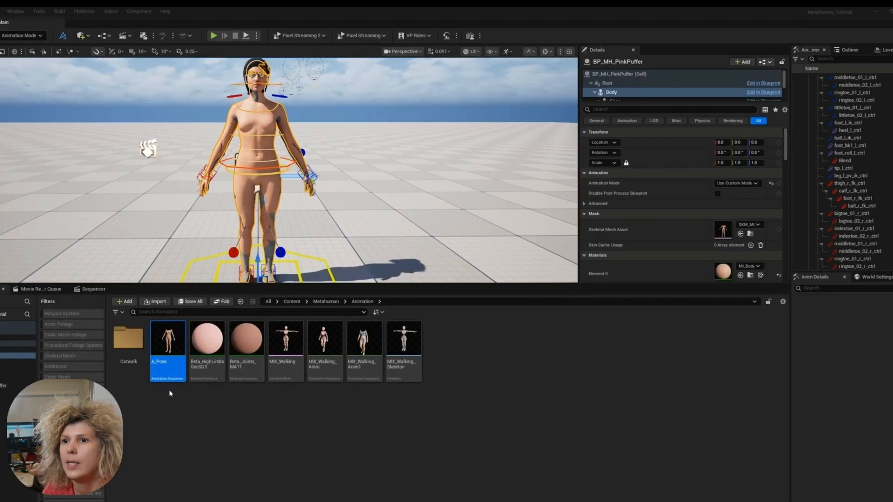
pyautogui.doubleClick(167, 365)
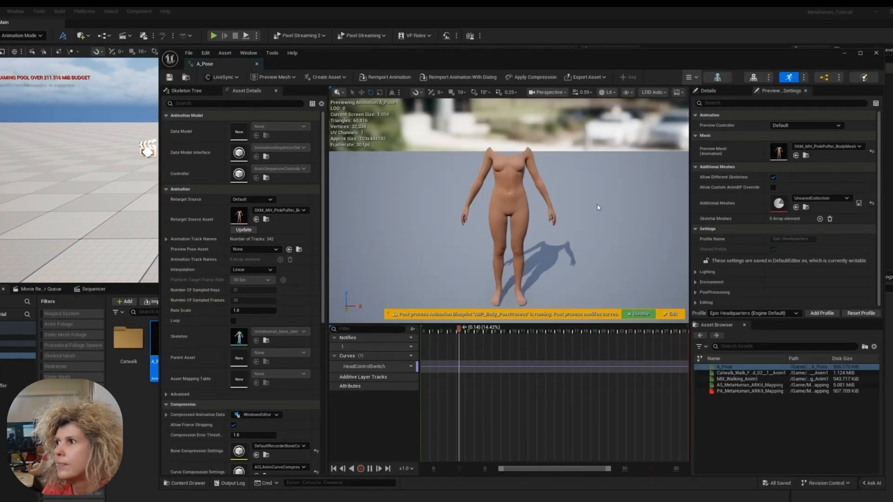
pyautogui.click(334, 469)
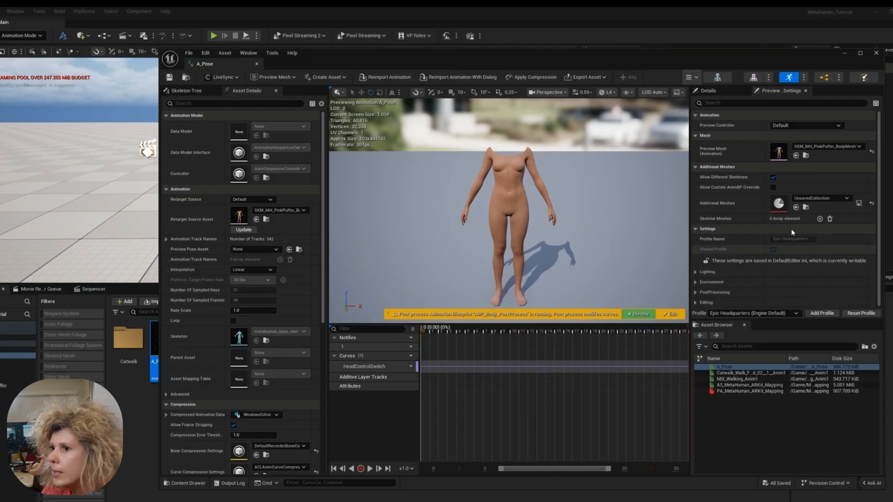
# - Add an additional skeletal mesh to the A_Pose preview and assign SKM_MH_PinkPuffer_FaceMesh to it
pyautogui.click(820, 220)
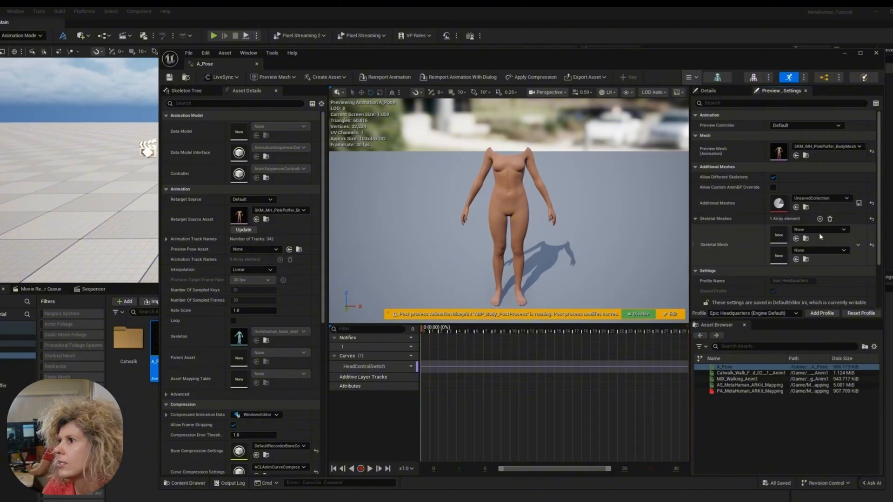
pyautogui.click(819, 230)
pyautogui.write('face')
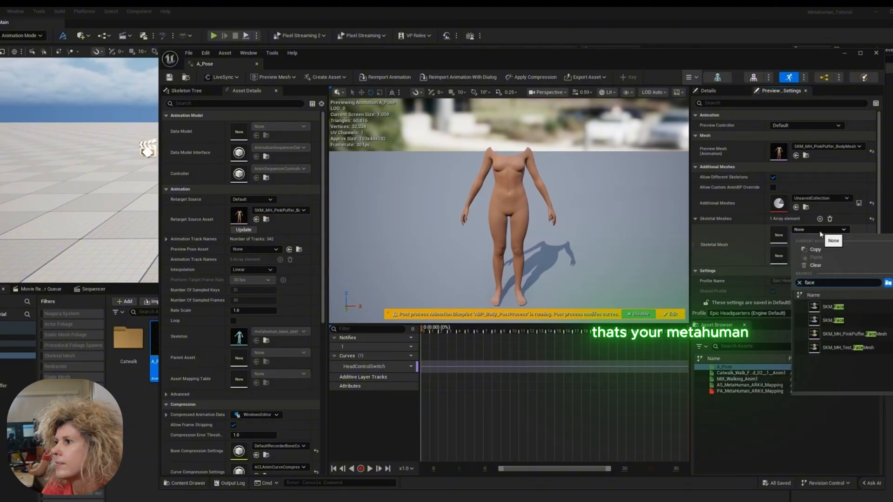
pyautogui.click(855, 334)
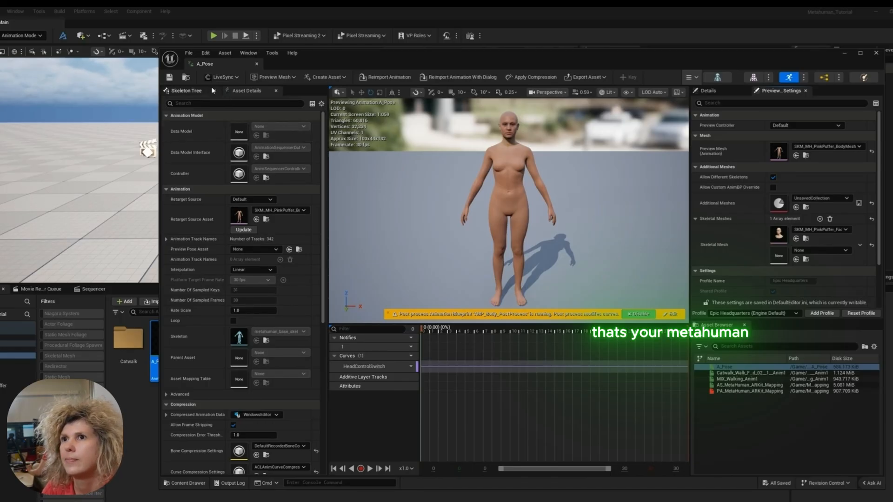
# - Switch the level editor to CLO/MD LiveSync mode and export A_Pose through LiveSync as a geometry cache
pyautogui.click(35, 36)
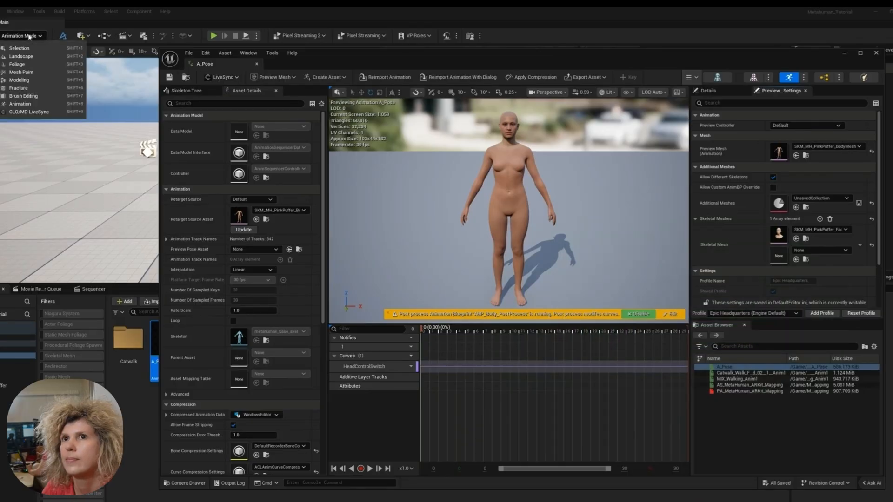
pyautogui.click(23, 112)
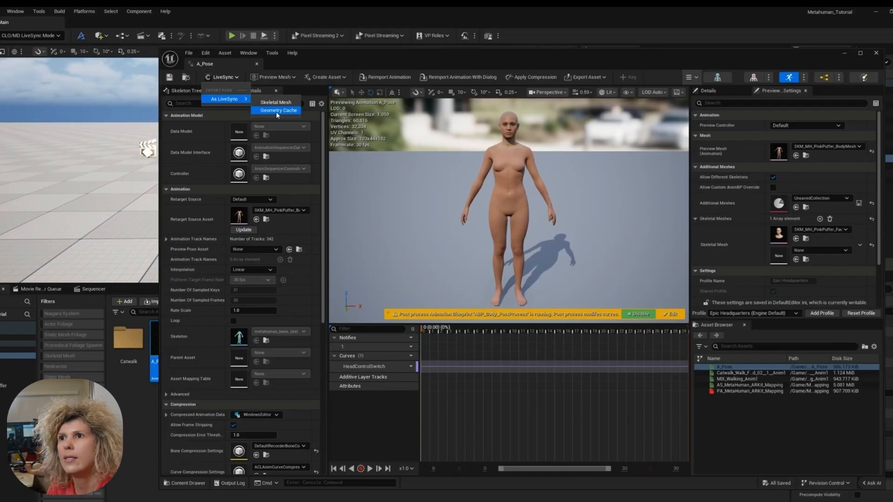
pyautogui.click(280, 112)
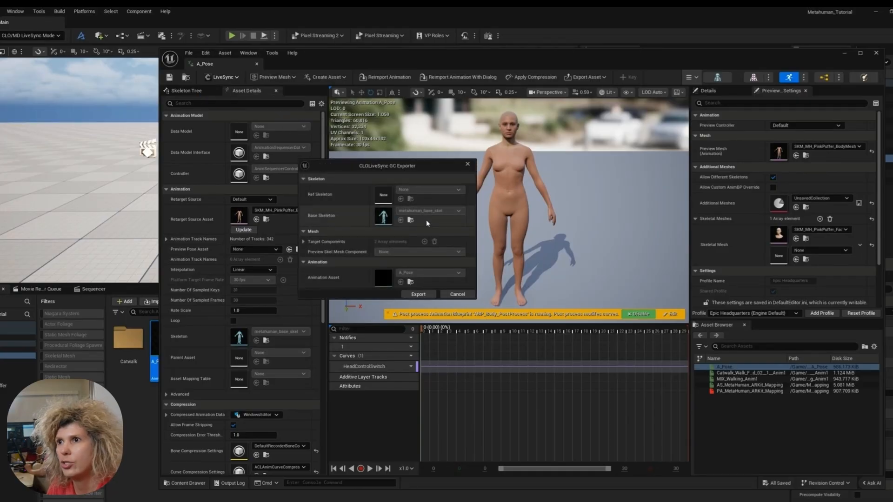
pyautogui.click(418, 295)
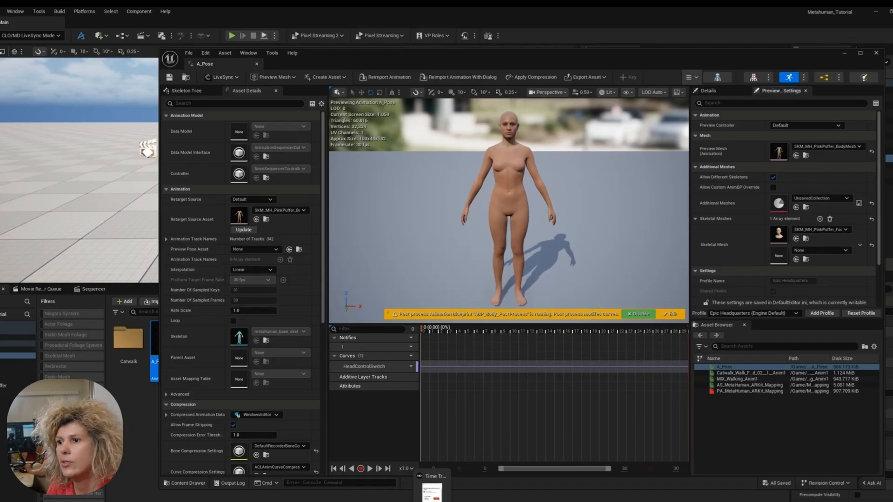
# - Switch to CLO and show the pink puffer outfit on the avatar from the front
pyautogui.click(432, 491)
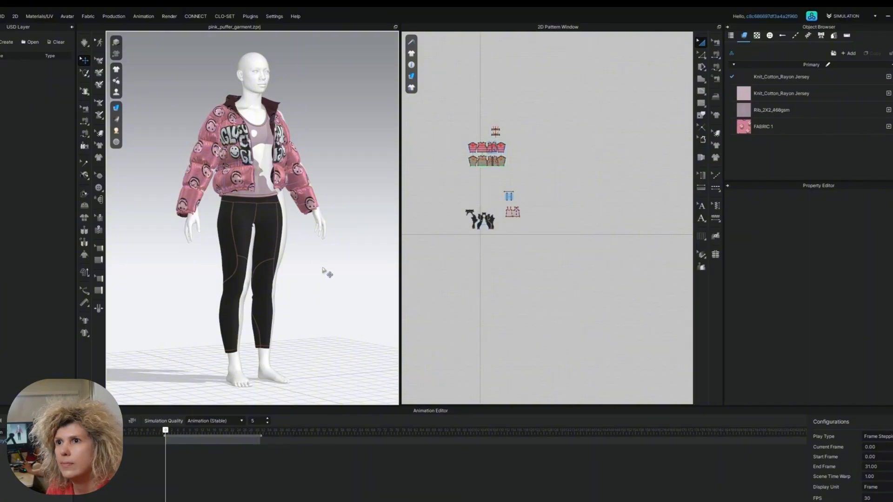
pyautogui.moveTo(308, 286); pyautogui.dragTo(281, 259, button='right')
pyautogui.moveTo(443, 111); pyautogui.dragTo(591, 294)
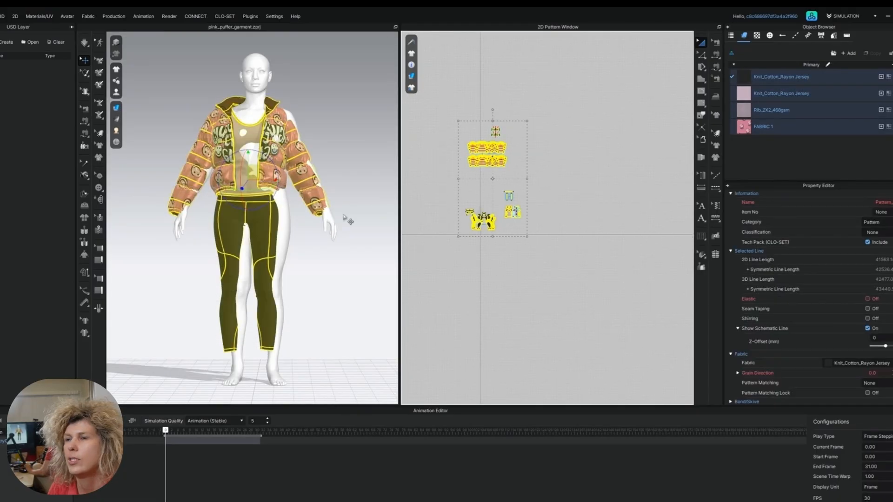
pyautogui.rightClick(319, 112)
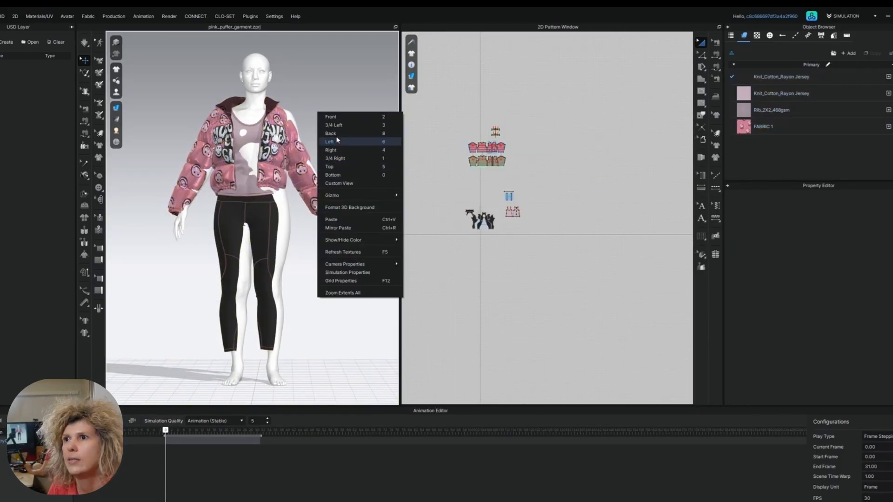
pyautogui.click(338, 117)
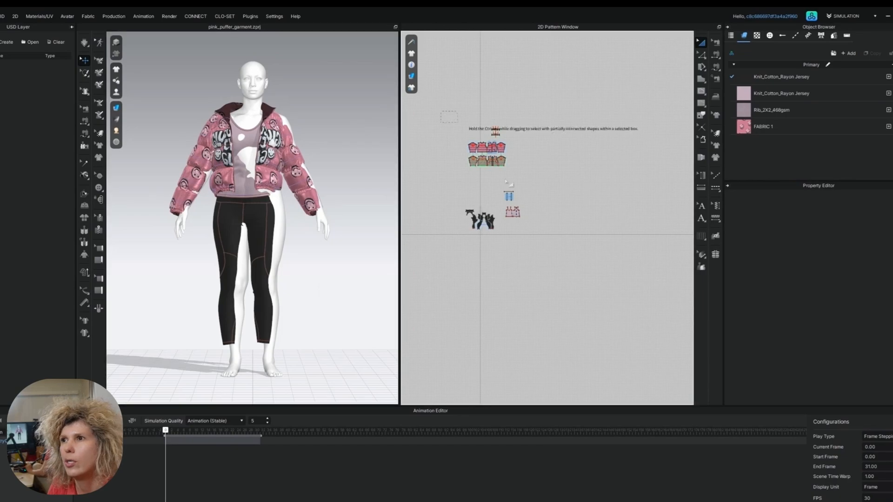
# - Select all garment patterns and nudge them sideways with the gizmo to align the outfit with the avatar
pyautogui.hotkey('ctrl', 'a')
pyautogui.scroll(5, 268, 181)
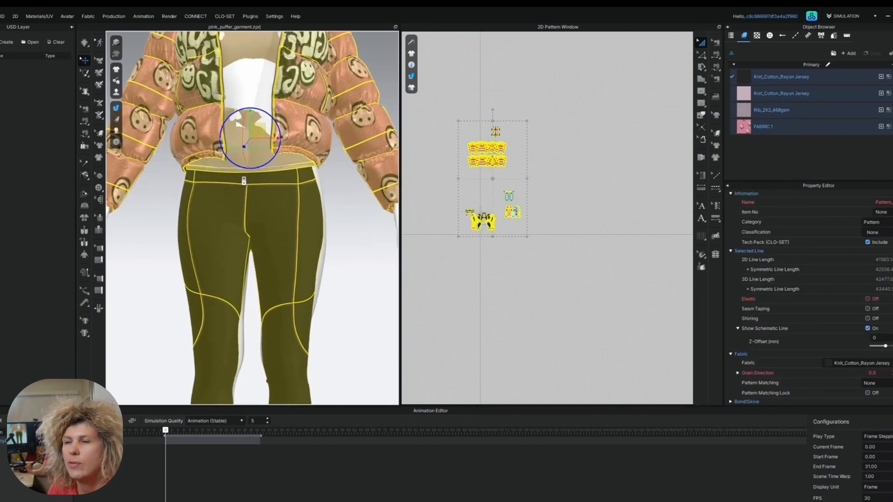
pyautogui.moveTo(274, 138); pyautogui.dragTo(274, 137)
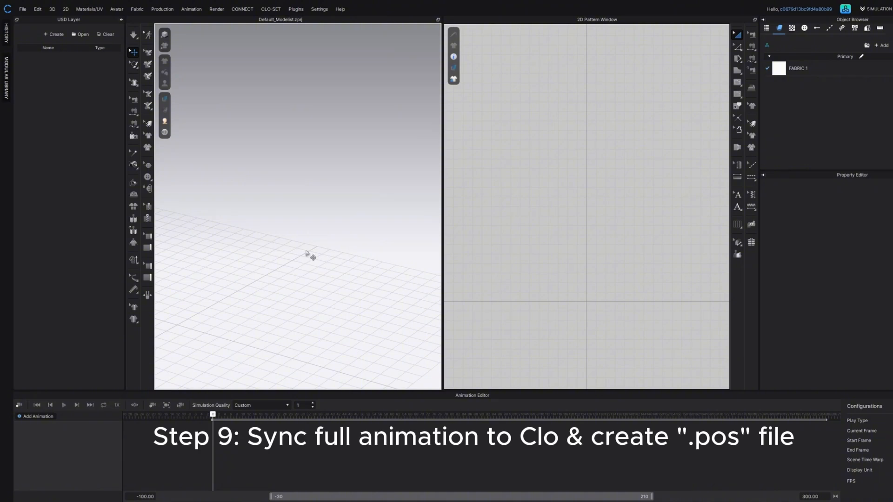
# - Scrub through the synced GeometryCache_2 walk animation to check it, and return the playhead to the first frame
pyautogui.scroll(3, 310, 255)
pyautogui.scroll(-10, 310, 255)
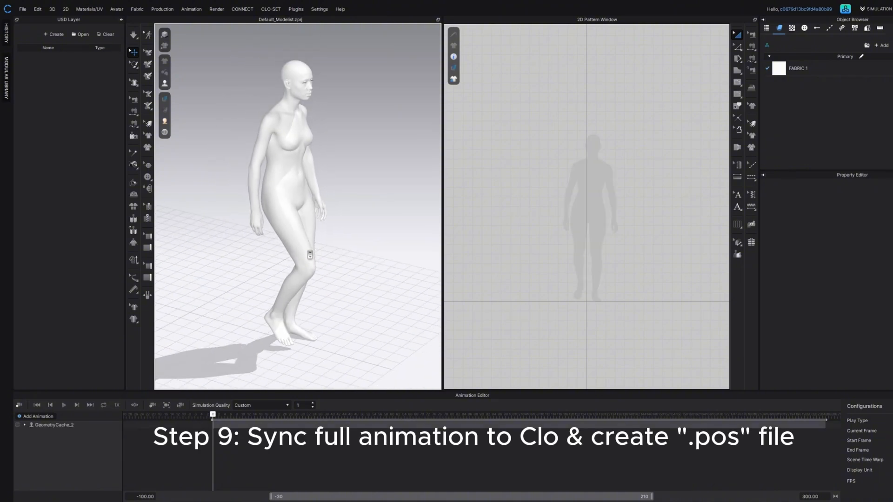
pyautogui.scroll(-5, 310, 255)
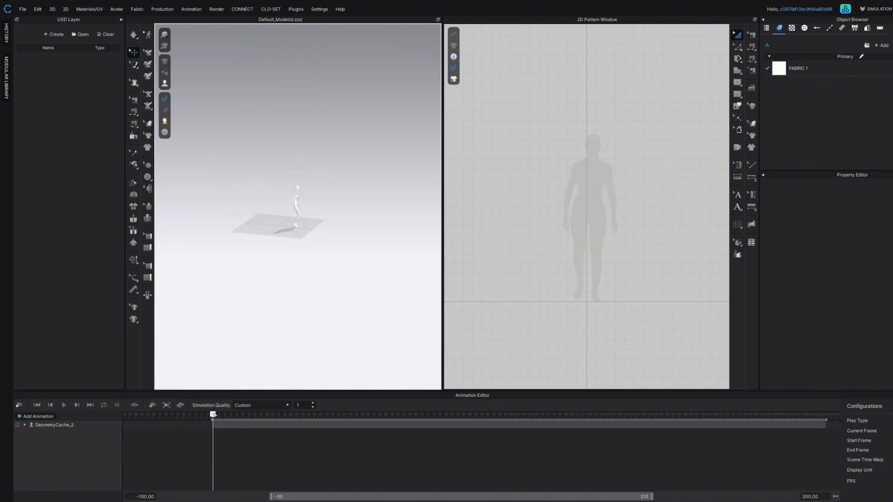
pyautogui.click(275, 414)
pyautogui.moveTo(292, 415); pyautogui.dragTo(260, 414)
pyautogui.click(22, 10)
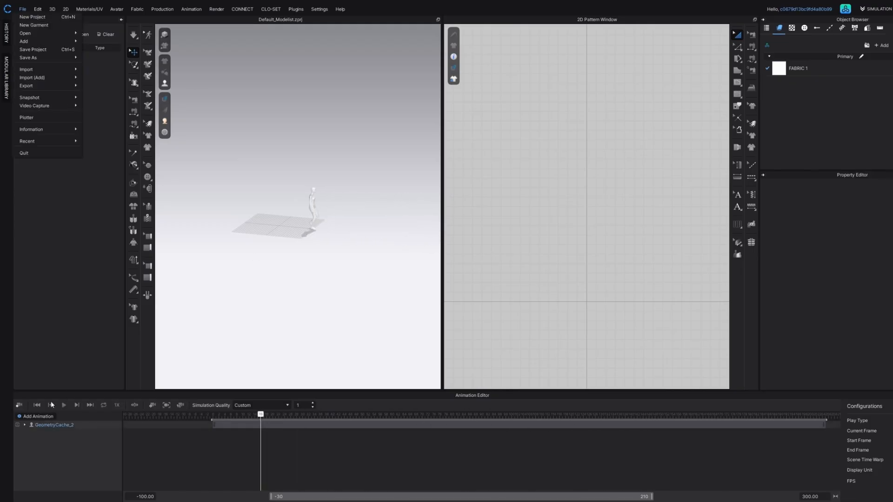
pyautogui.click(50, 405)
pyautogui.click(39, 405)
# - Save the avatar's first-frame catwalk pose as a pose file in the Metahuman_Tutorial_Series folder
pyautogui.click(23, 9)
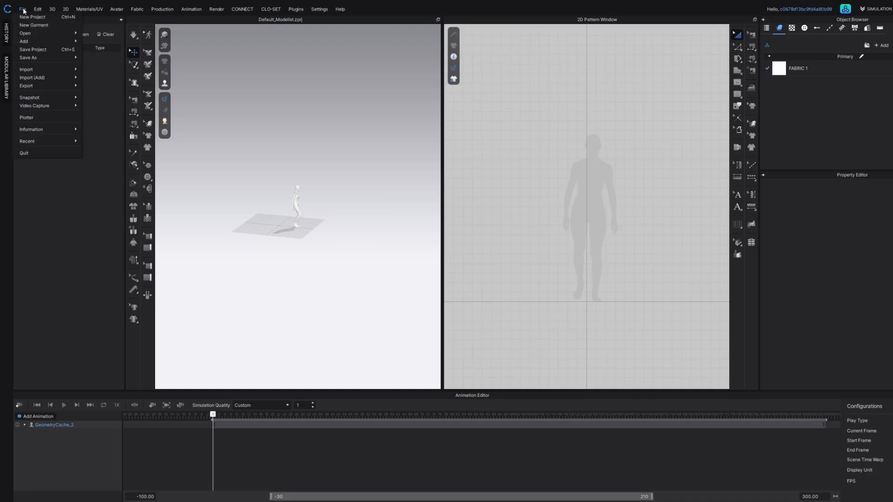
pyautogui.moveTo(41, 56)
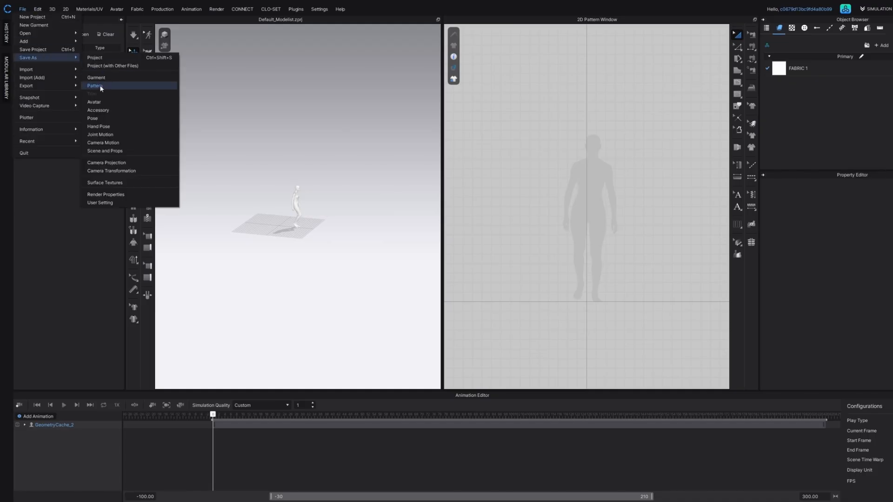
pyautogui.click(104, 118)
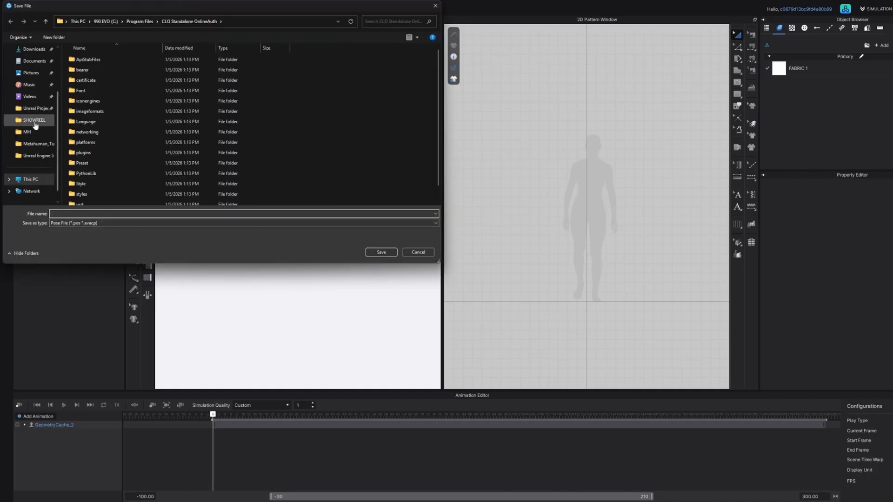
pyautogui.click(34, 143)
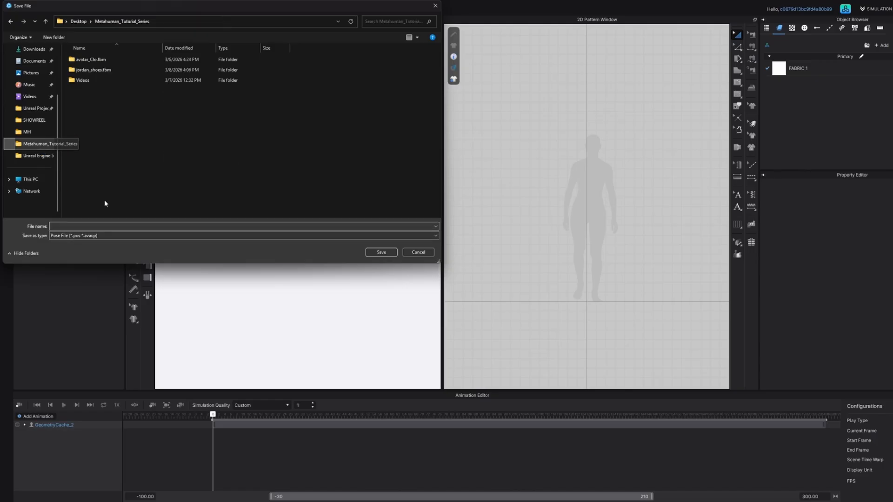
pyautogui.click(109, 225)
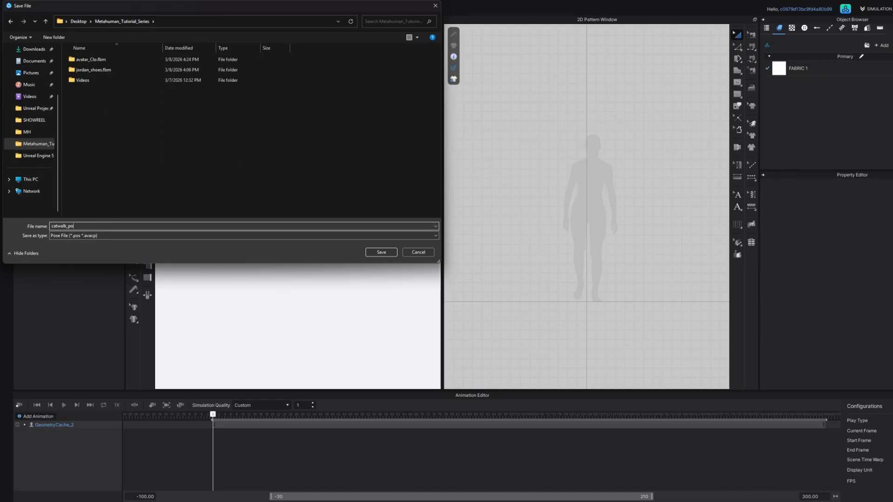
pyautogui.press('Return')
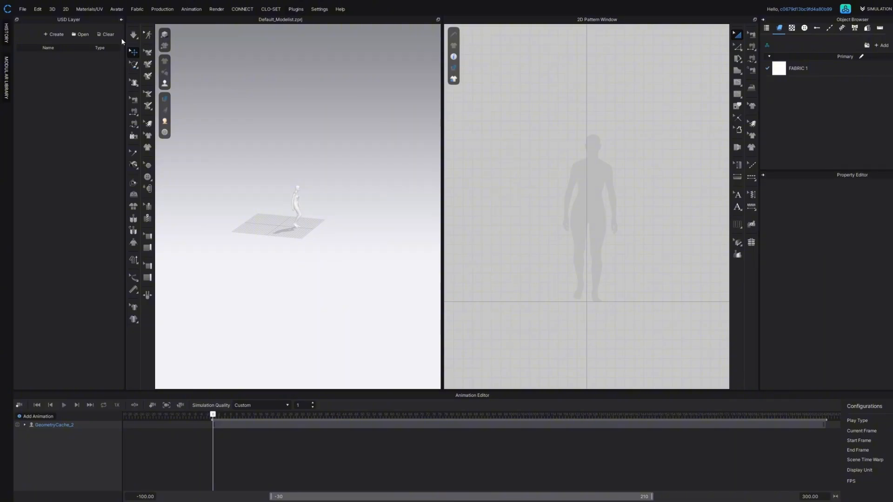
# - Start a new project and open the pink_puffer_garment project file from the Metahuman_Tutorial_Series folder
pyautogui.click(23, 9)
pyautogui.click(32, 16)
pyautogui.click(22, 10)
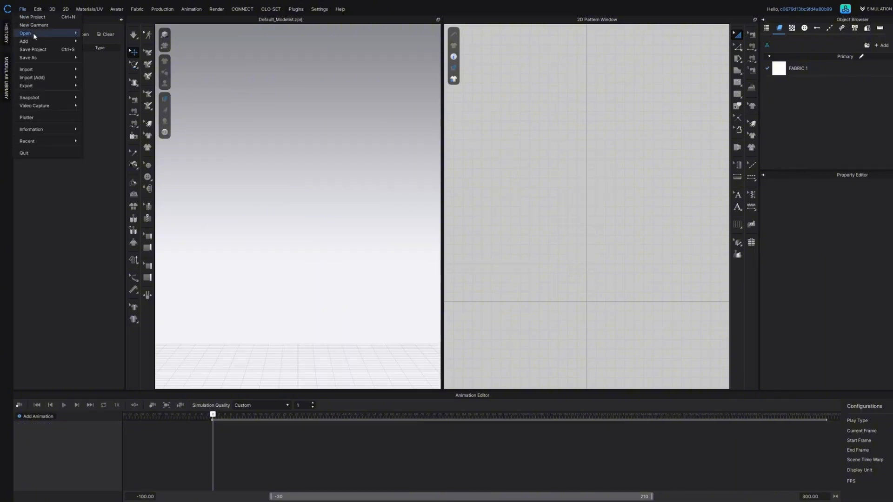
pyautogui.moveTo(34, 33)
pyautogui.click(95, 33)
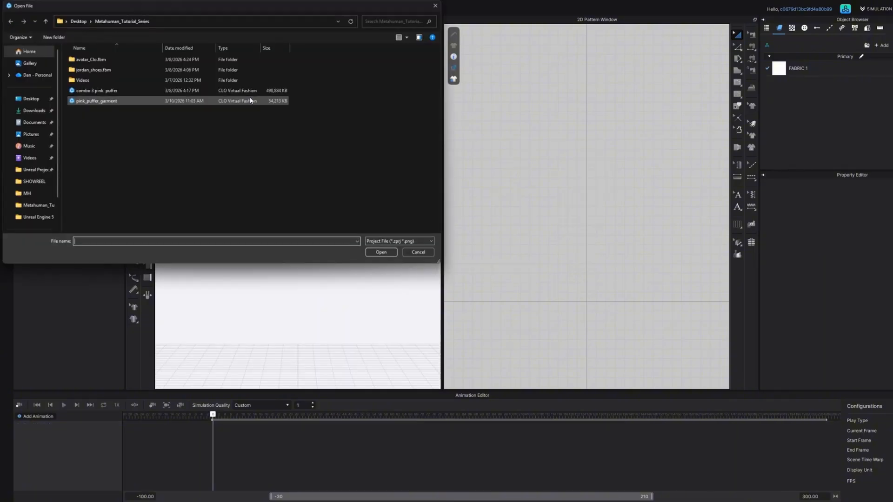
pyautogui.click(107, 102)
pyautogui.doubleClick(107, 101)
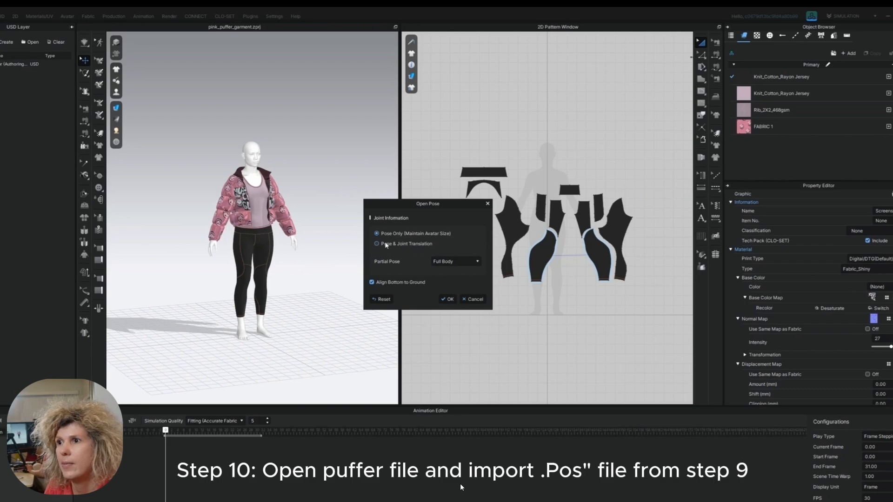
# - Apply the saved catwalk pose to the avatar with Pose & Joint Translation for the full body, aligned to the ground
pyautogui.click(377, 244)
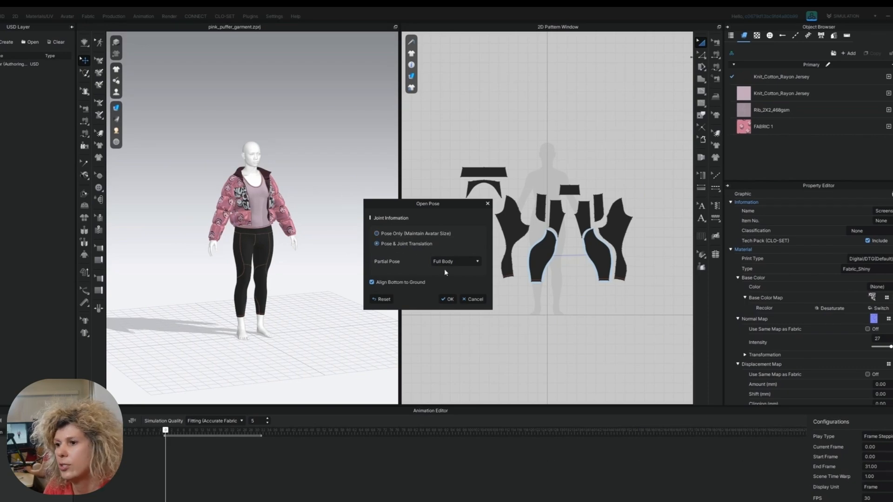
pyautogui.click(447, 299)
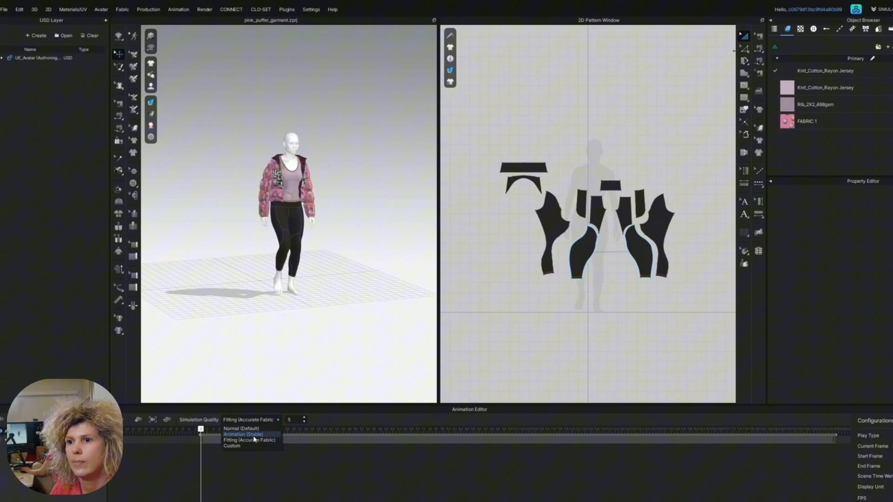
pyautogui.click(255, 435)
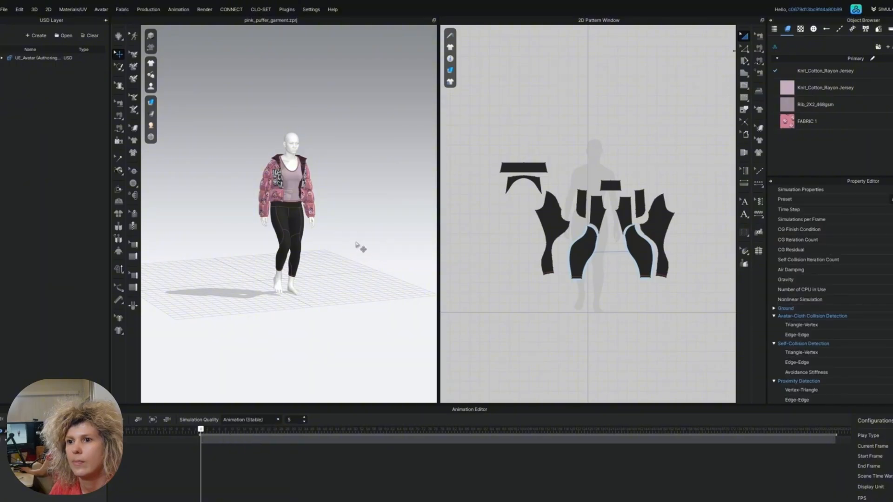
# - Record the garment simulation over the walk animation, and return the playhead to the first frame
pyautogui.moveTo(328, 295); pyautogui.dragTo(369, 308, button='right')
pyautogui.scroll(-3, 372, 313)
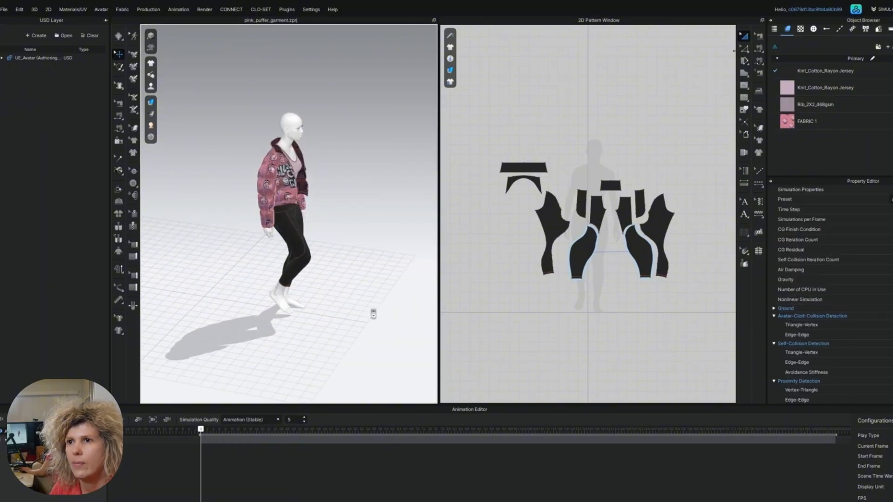
pyautogui.moveTo(365, 303); pyautogui.dragTo(297, 299, button='middle')
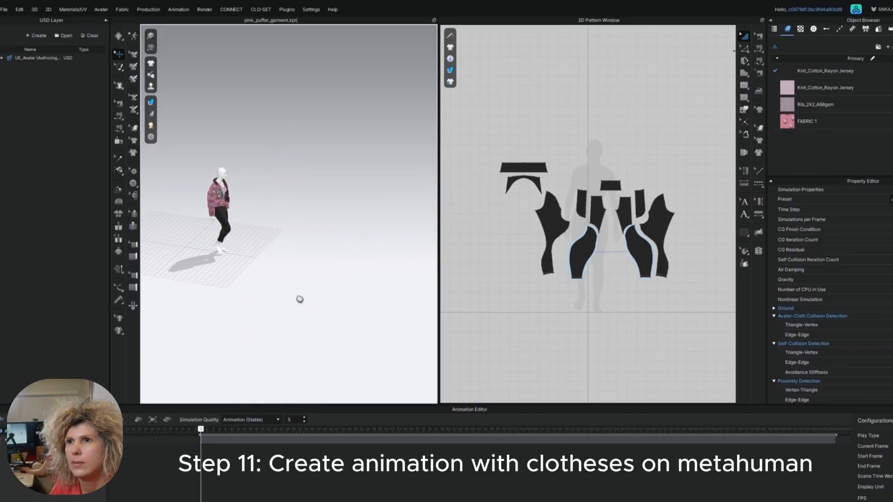
pyautogui.click(2, 421)
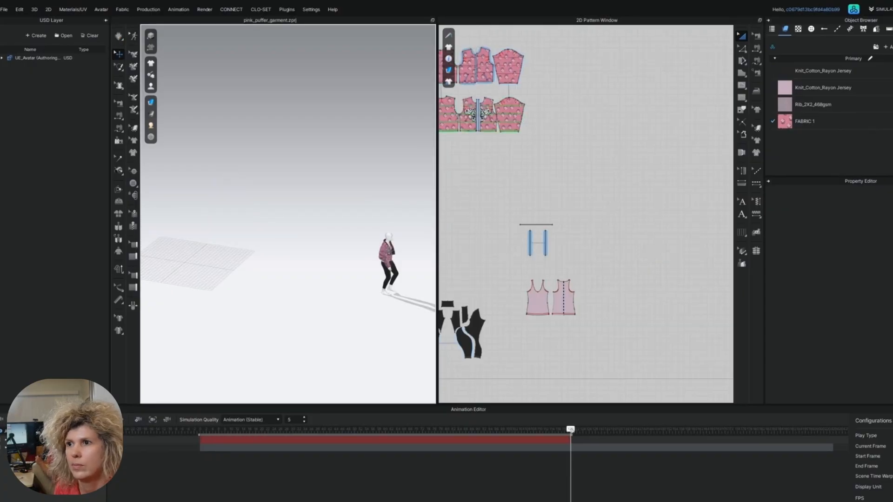
pyautogui.moveTo(571, 431); pyautogui.dragTo(199, 427)
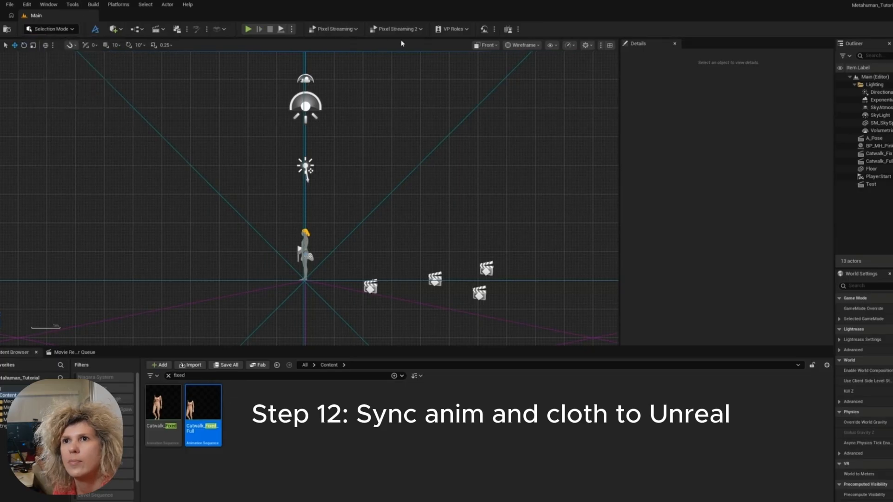
# - Switch to Unreal Engine, set the viewport to perspective, enter CLO/MD LiveSync mode and widen its settings area
pyautogui.click(486, 45)
pyautogui.click(507, 75)
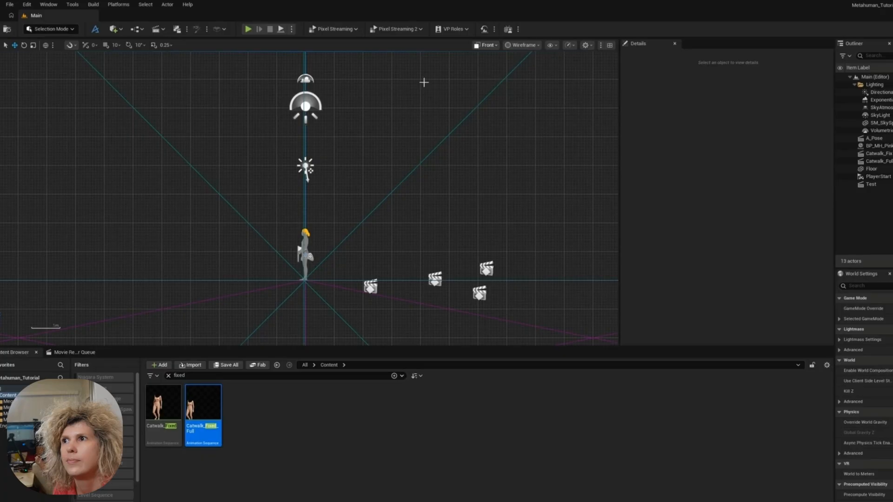
pyautogui.click(62, 29)
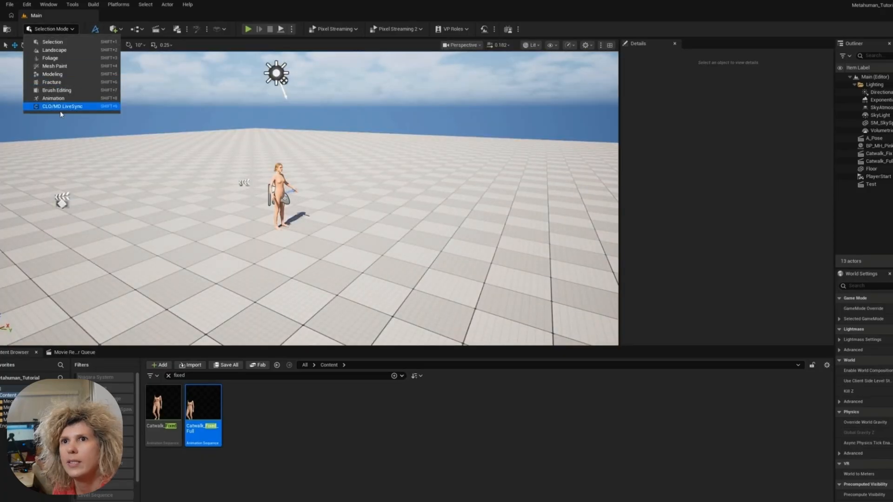
pyautogui.click(63, 108)
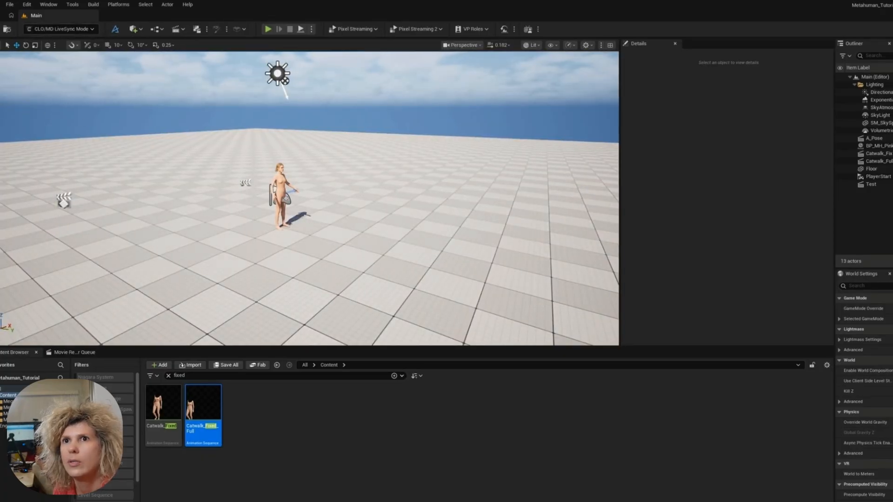
pyautogui.click(5, 106)
pyautogui.moveTo(1, 106); pyautogui.dragTo(149, 106)
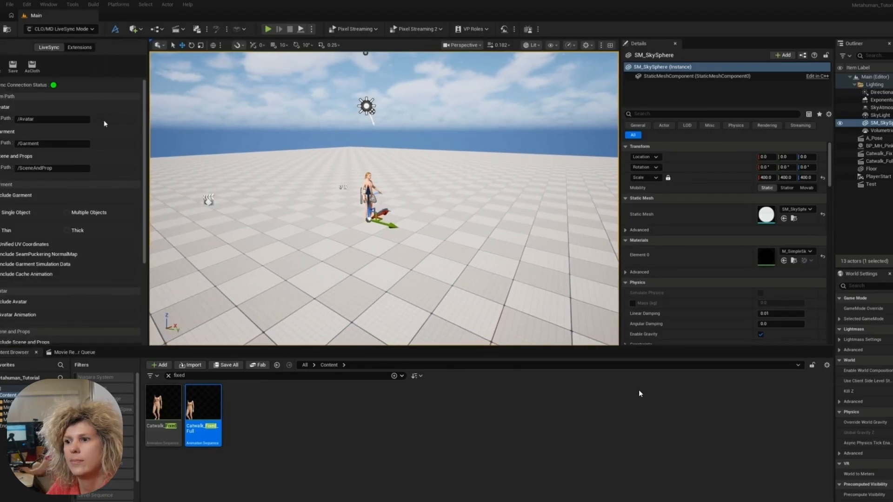
# - Set LiveSync to bring in the garment as a single object without the avatar, and sync it from CLO
pyautogui.click(20, 213)
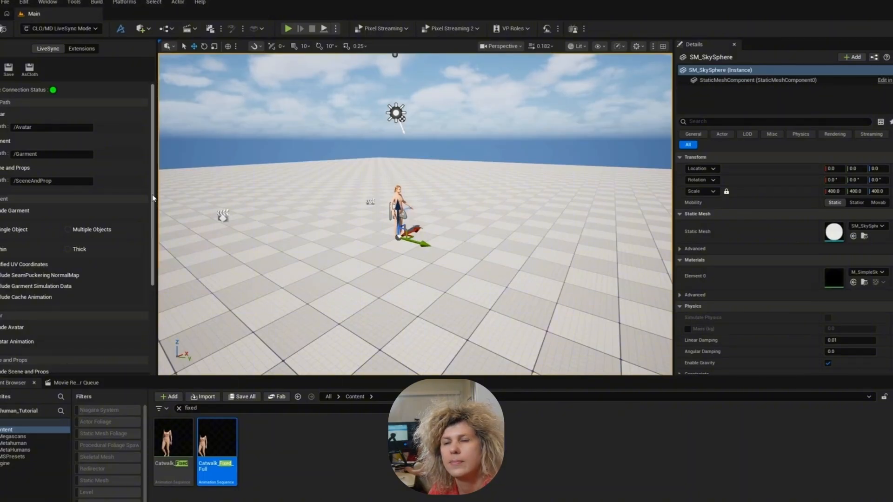
pyautogui.moveTo(152, 195); pyautogui.dragTo(151, 234)
pyautogui.scroll(-1, 152, 246)
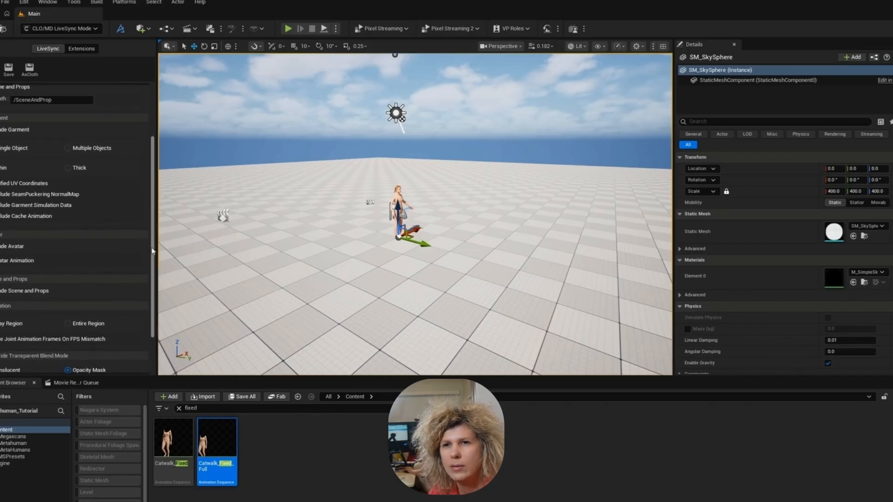
pyautogui.click(15, 240)
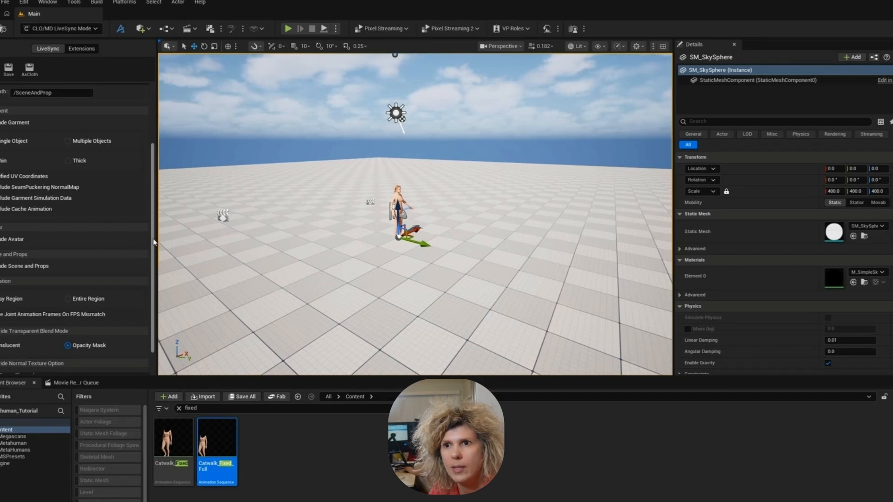
pyautogui.moveTo(154, 242); pyautogui.dragTo(156, 263)
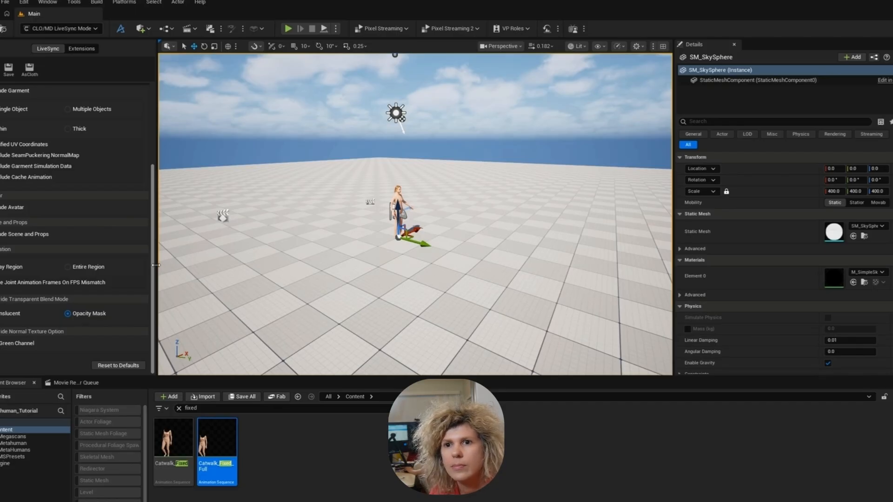
pyautogui.moveTo(156, 266); pyautogui.dragTo(159, 160)
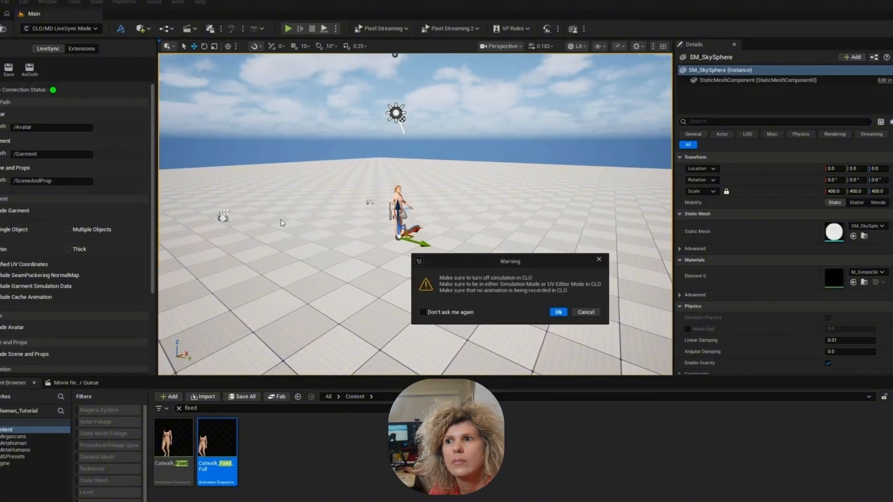
pyautogui.click(558, 311)
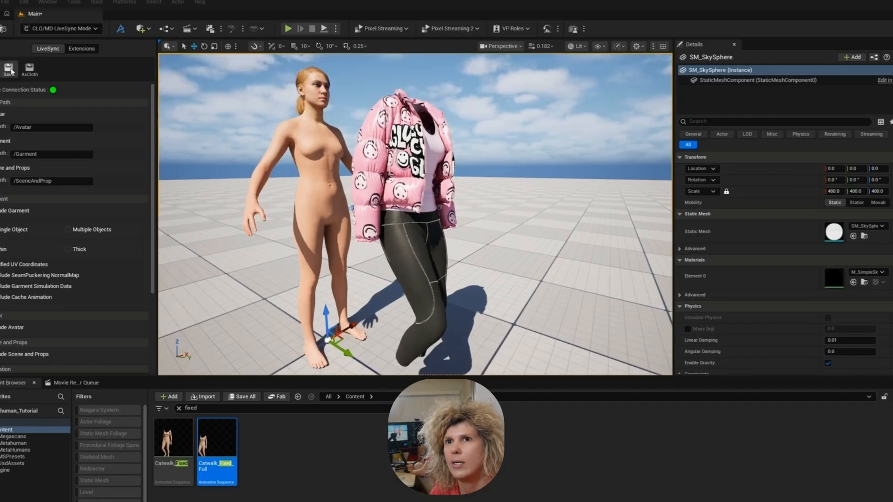
# - Save the synced USD assets into a new folder named CLO inside the Metahuman folder
pyautogui.click(10, 70)
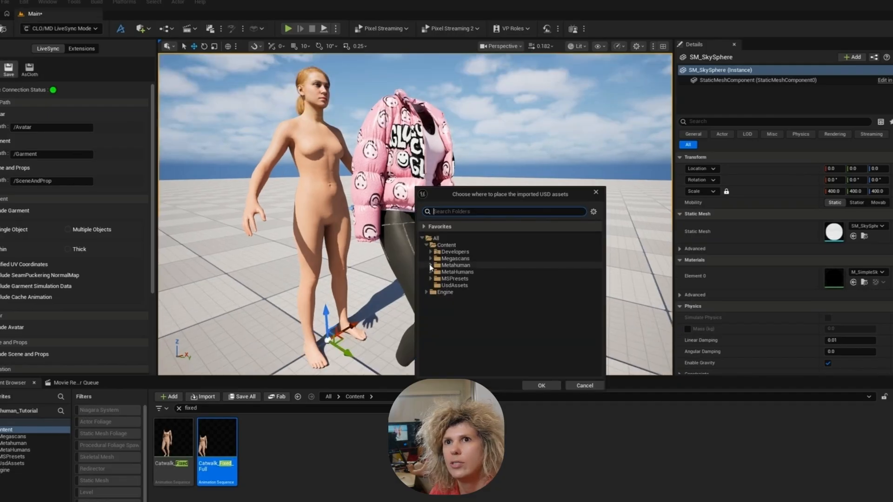
pyautogui.click(430, 265)
pyautogui.click(458, 266)
pyautogui.rightClick(496, 266)
pyautogui.click(545, 290)
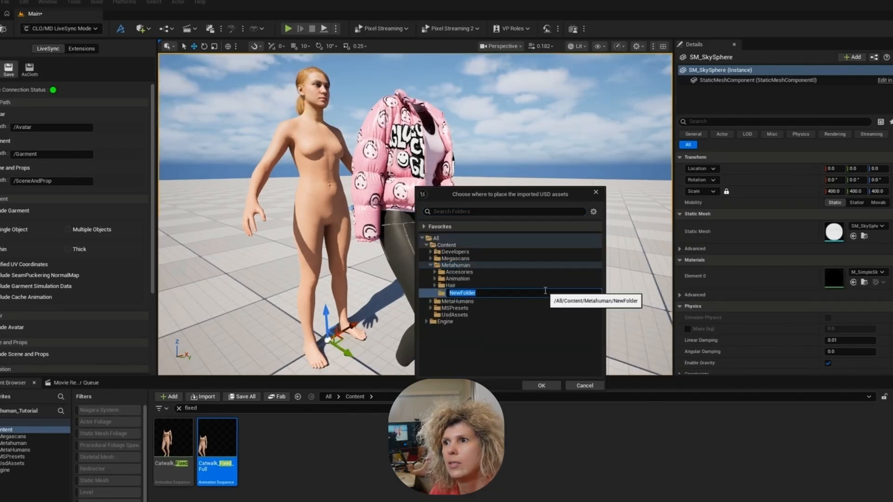
pyautogui.write('CLO')
pyautogui.press('Return')
pyautogui.click(542, 385)
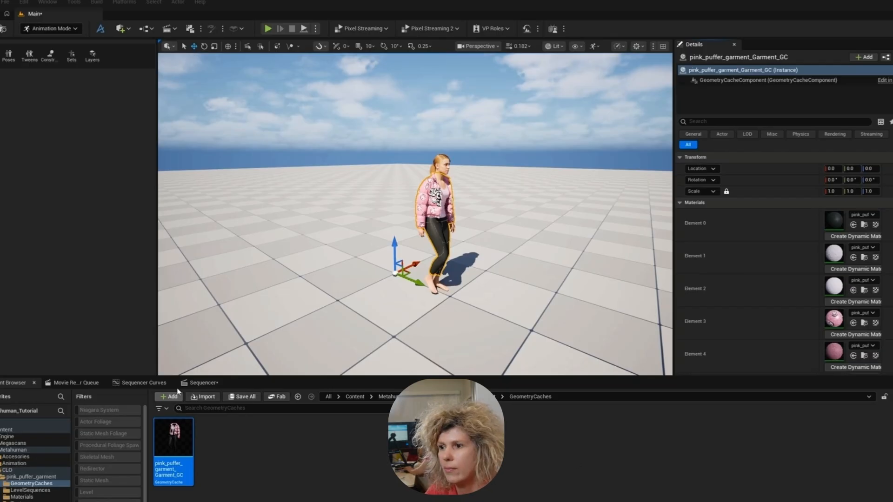
# - Add pink_puffer_garment_Garment_GC to the sequence with a Geometry Cache track, and shorten the playback range to the end of that cache
pyautogui.click(203, 383)
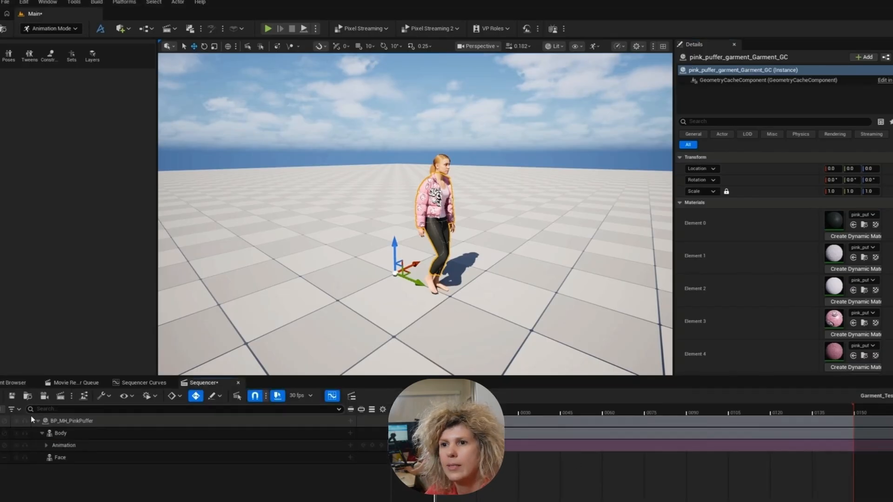
pyautogui.click(19, 396)
pyautogui.moveTo(62, 248)
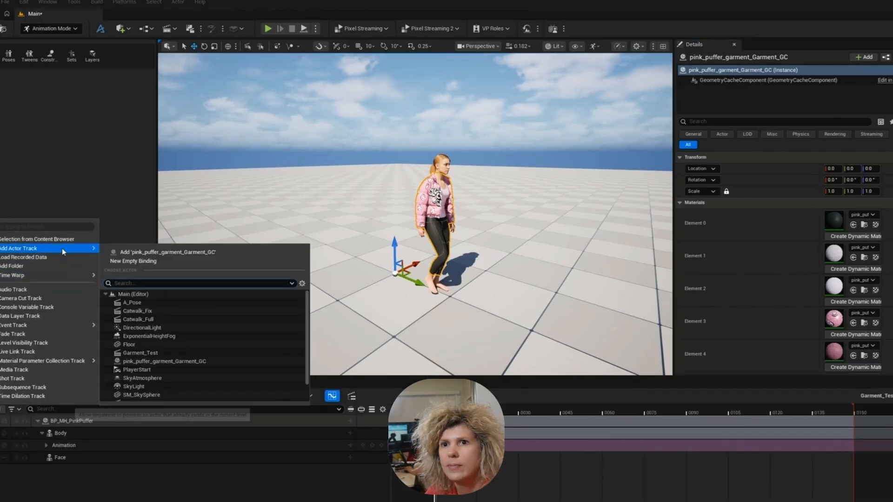
pyautogui.click(144, 253)
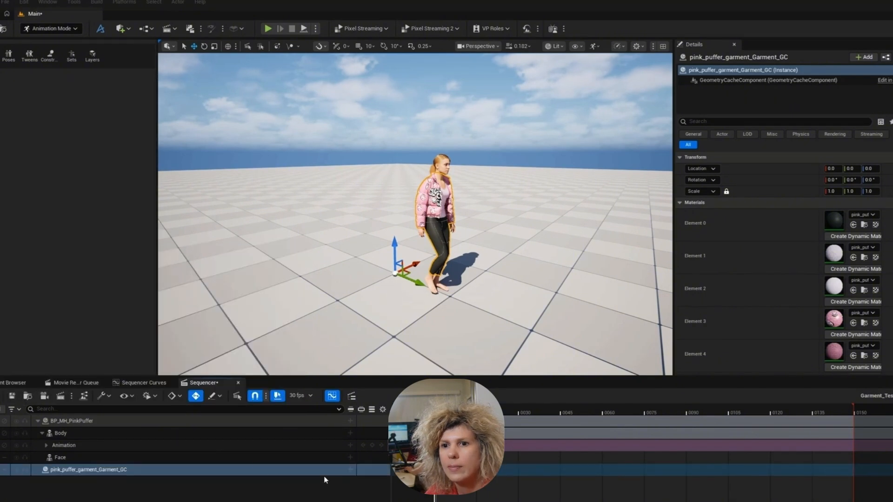
pyautogui.click(350, 471)
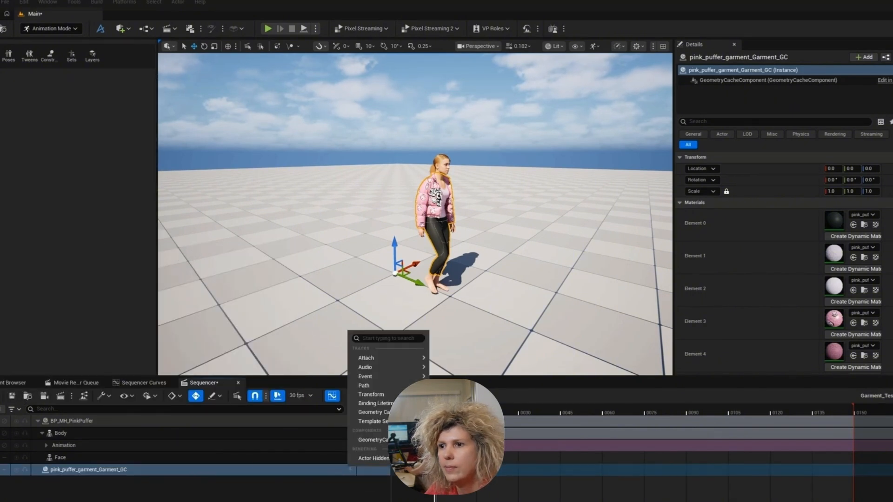
pyautogui.click(370, 413)
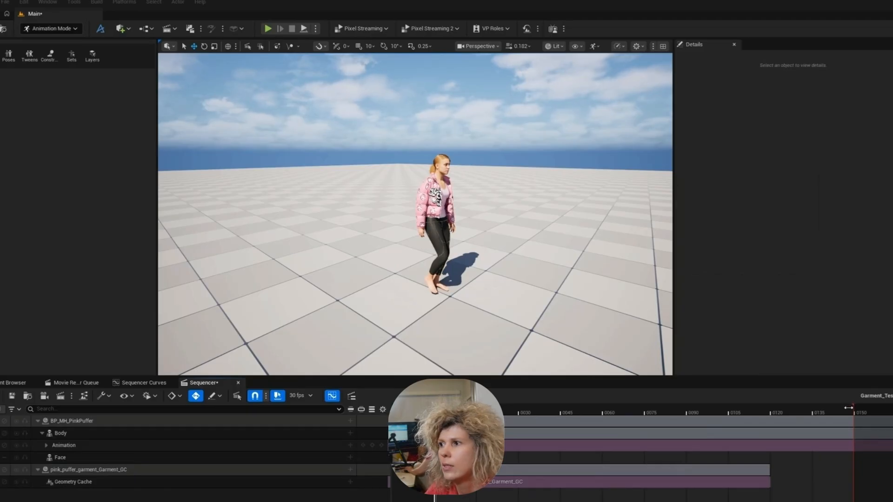
pyautogui.moveTo(849, 407); pyautogui.dragTo(770, 409)
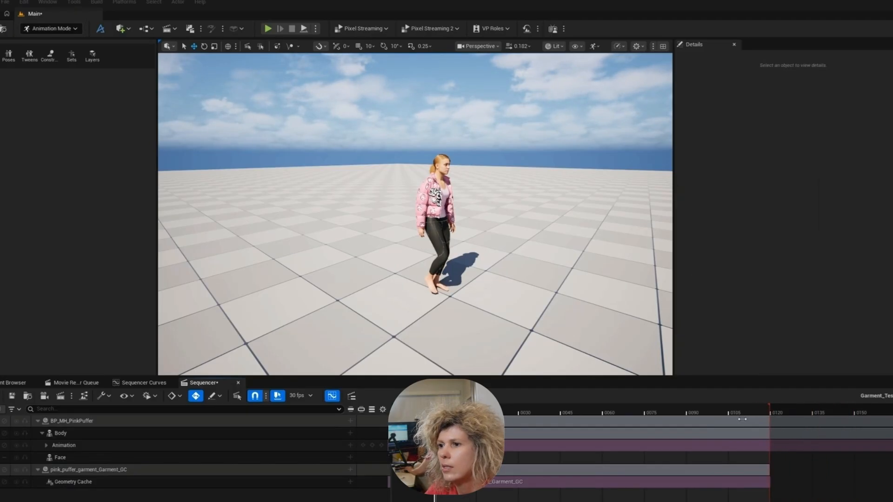
# - Play and scrub the sequence from several angles to check how the garment follows the walking character
pyautogui.moveTo(387, 349); pyautogui.dragTo(413, 361, button='right')
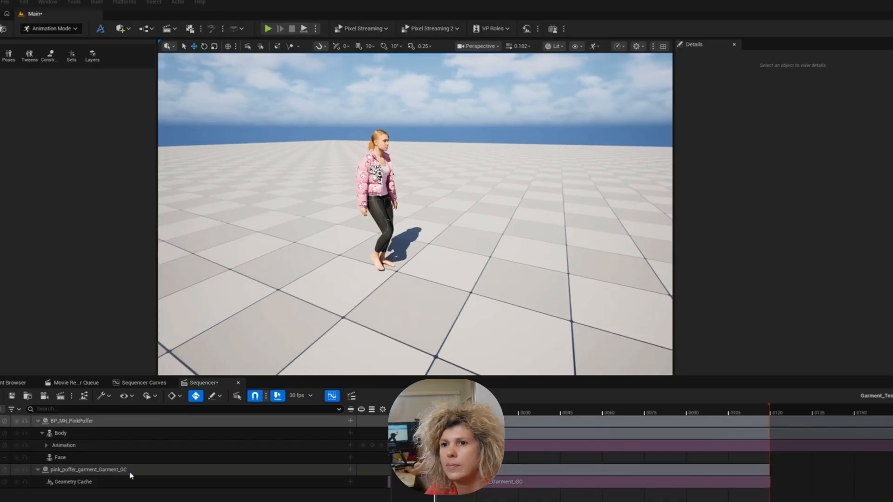
pyautogui.press('space')
pyautogui.moveTo(358, 329); pyautogui.dragTo(484, 343, button='right')
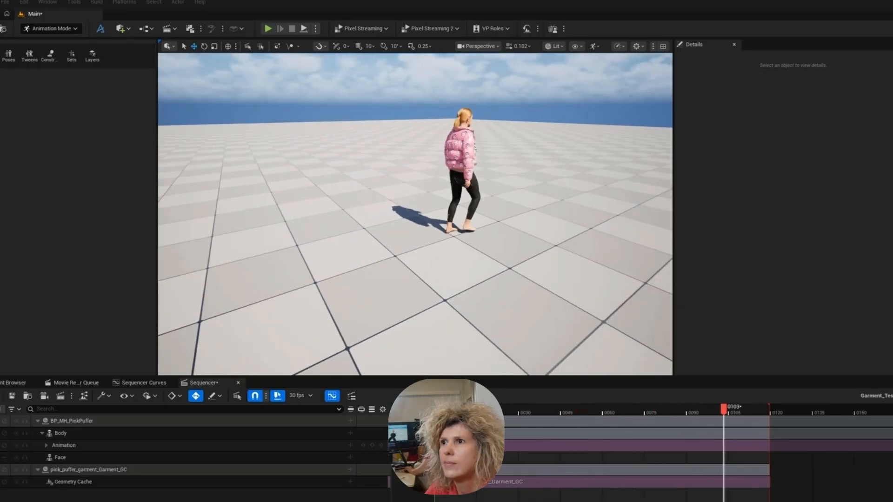
pyautogui.press('d')
pyautogui.moveTo(469, 210); pyautogui.dragTo(391, 172, button='right')
pyautogui.scroll(1, 458, 193)
pyautogui.press('w')
pyautogui.press('d')
pyautogui.moveTo(548, 325); pyautogui.dragTo(439, 321, button='right')
pyautogui.click(512, 412)
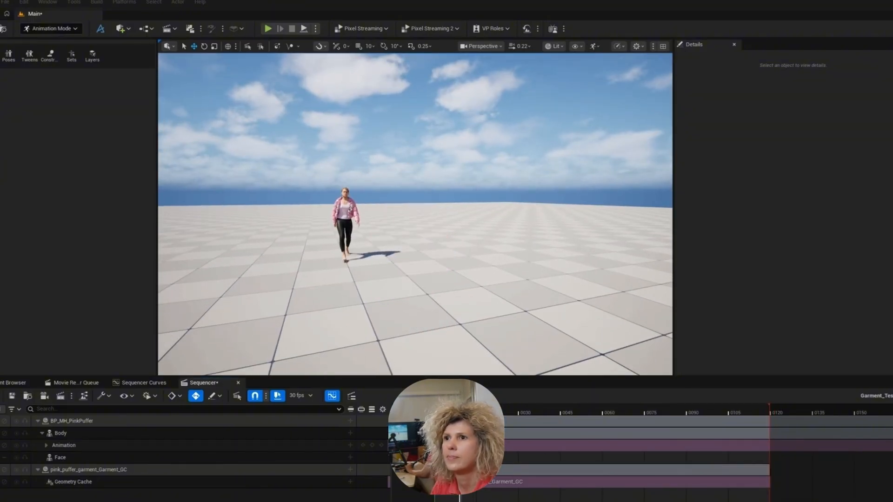
pyautogui.moveTo(519, 416); pyautogui.dragTo(650, 424)
pyautogui.moveTo(590, 431); pyautogui.dragTo(770, 432)
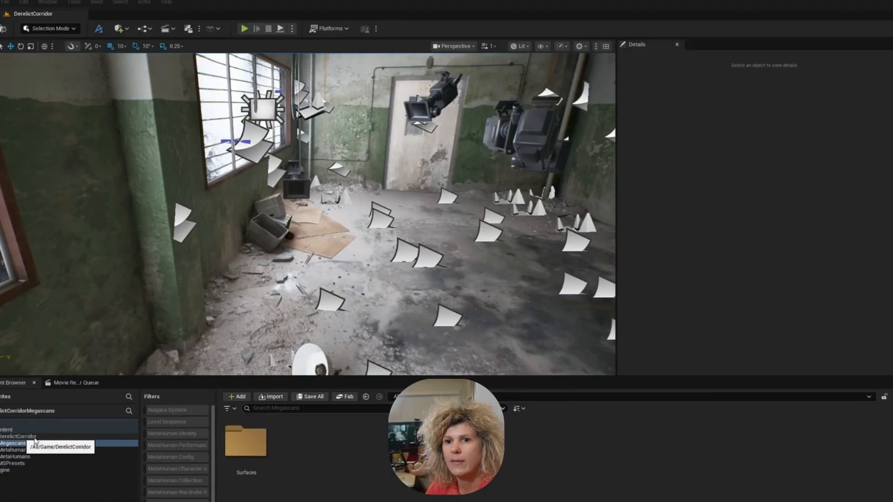
# - Create a level named Test in the Megascans folder of the DerelictCorridor project and open it
pyautogui.rightClick(358, 480)
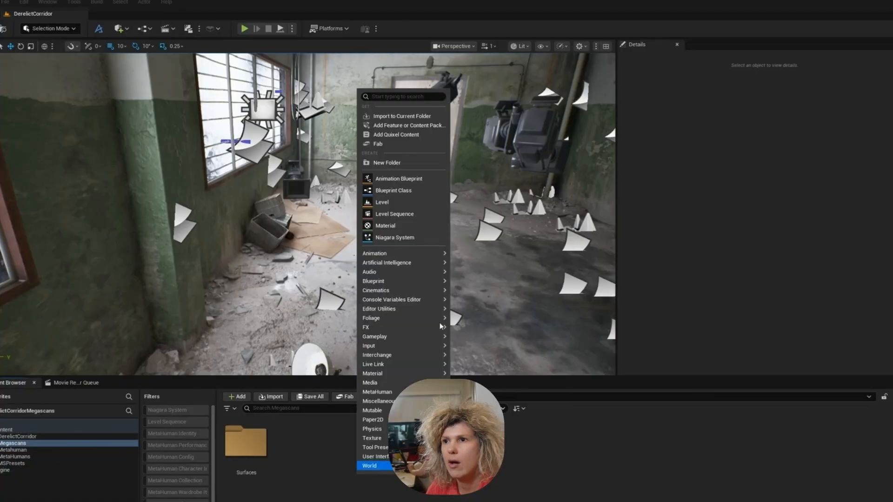
pyautogui.click(391, 203)
pyautogui.write('Test')
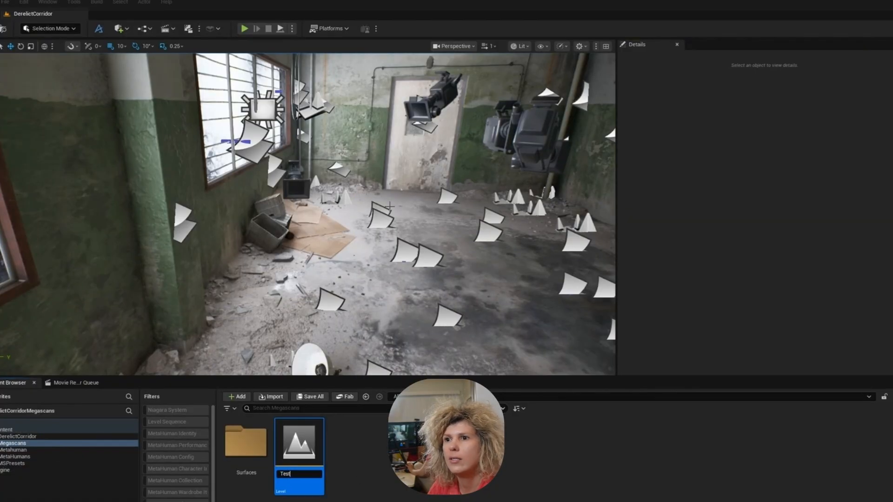
pyautogui.press('Return')
pyautogui.press('Return')
pyautogui.click(541, 391)
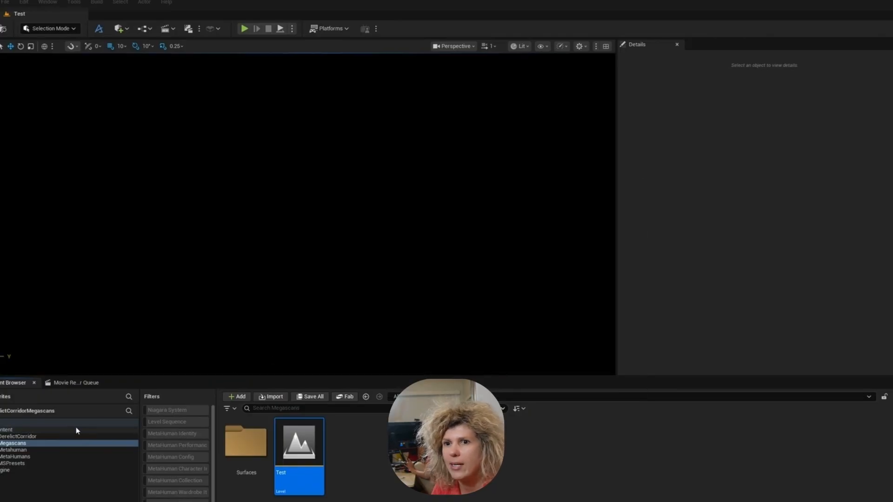
# - Migrate the DerelictCorridor folder into the Metahuman_Tutorial project
pyautogui.click(27, 437)
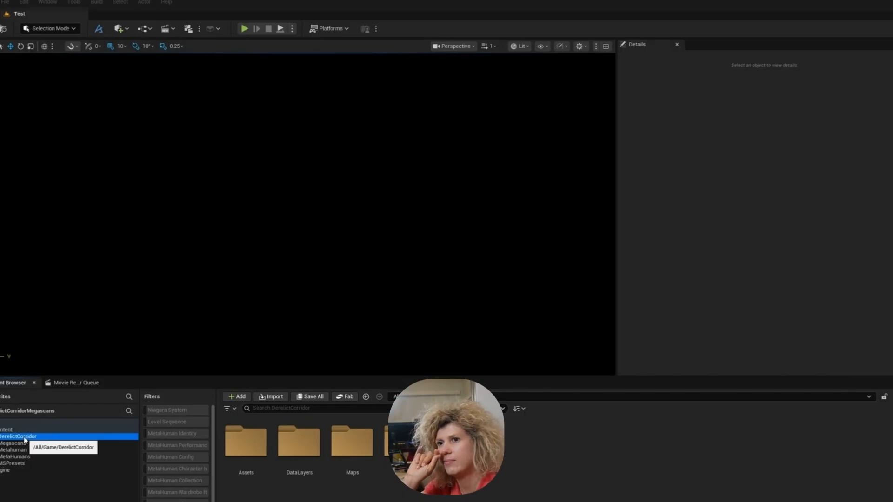
pyautogui.rightClick(25, 440)
pyautogui.click(52, 367)
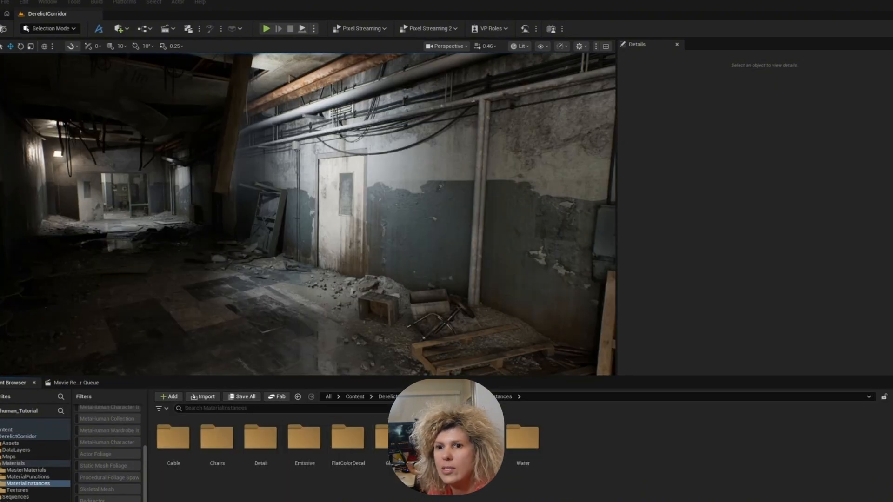
# - Browse the FlatColorDecal, Emissive and Cable material instance folders of DerelictCorridor
pyautogui.doubleClick(361, 480)
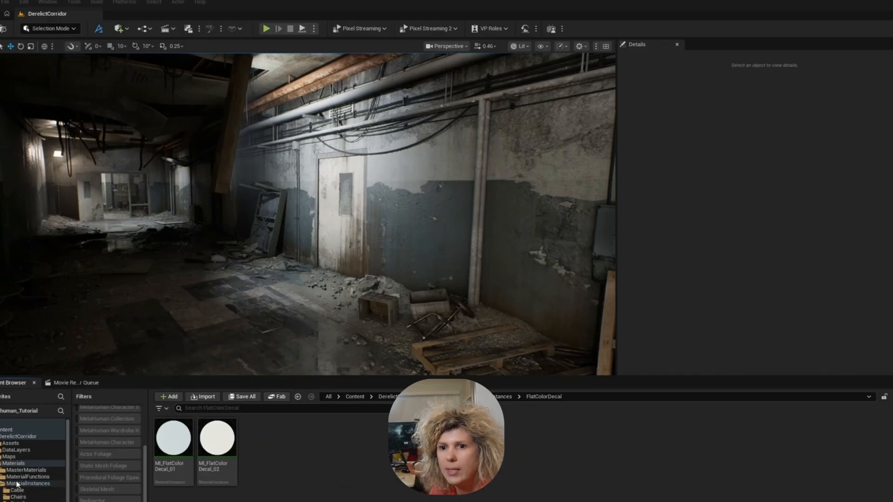
pyautogui.scroll(-3, 18, 491)
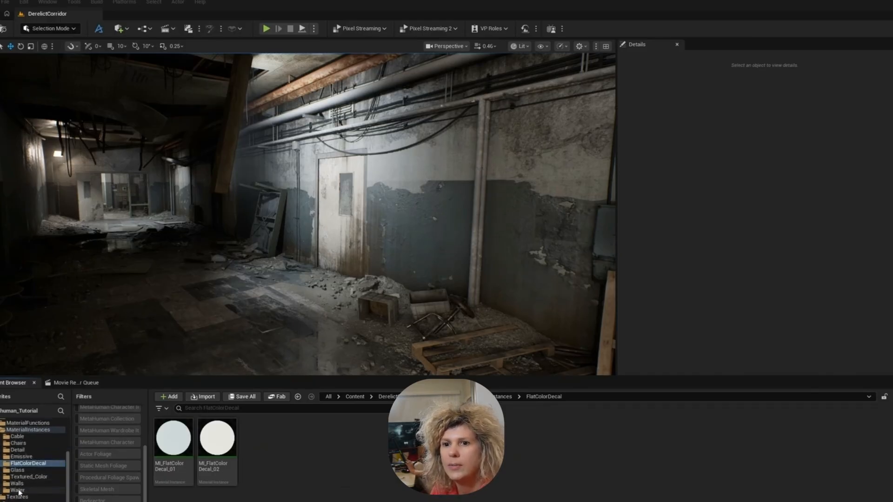
pyautogui.click(20, 457)
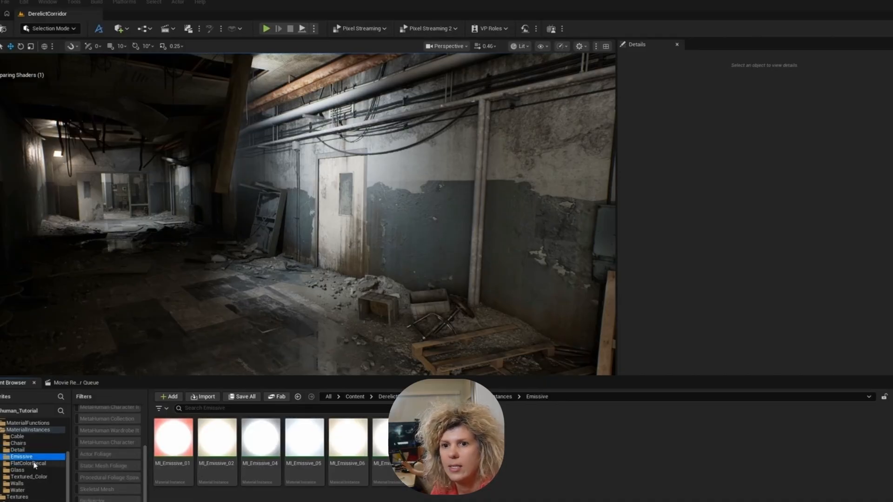
pyautogui.click(18, 436)
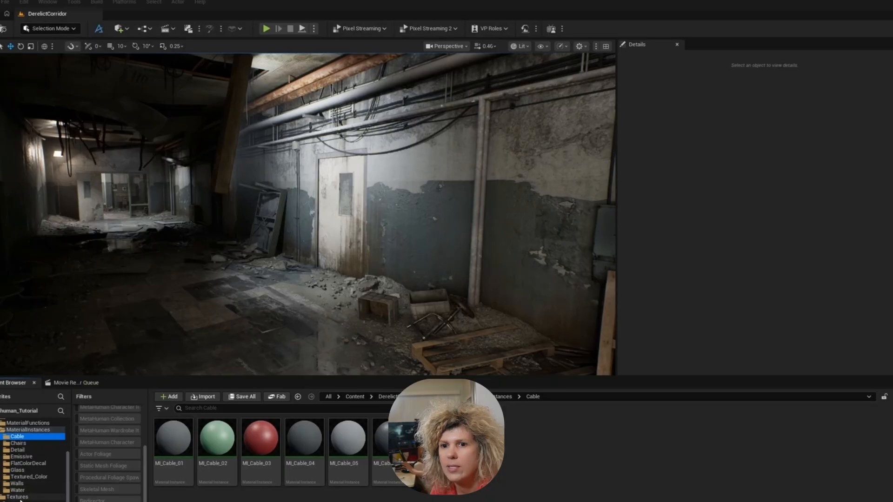
# - Select the purple Clean graffiti decal on the corridor wall and locate its material in the Content Browser
pyautogui.moveTo(273, 314)
pyautogui.mouseDown(button='right')
pyautogui.moveTo(168, 295)
pyautogui.moveTo(251, 305)
pyautogui.moveTo(232, 321)
pyautogui.moveTo(274, 311)
pyautogui.moveTo(287, 319)
pyautogui.mouseUp(button='right')
pyautogui.press('w')
pyautogui.scroll(3, 168, 300)
pyautogui.press('w')
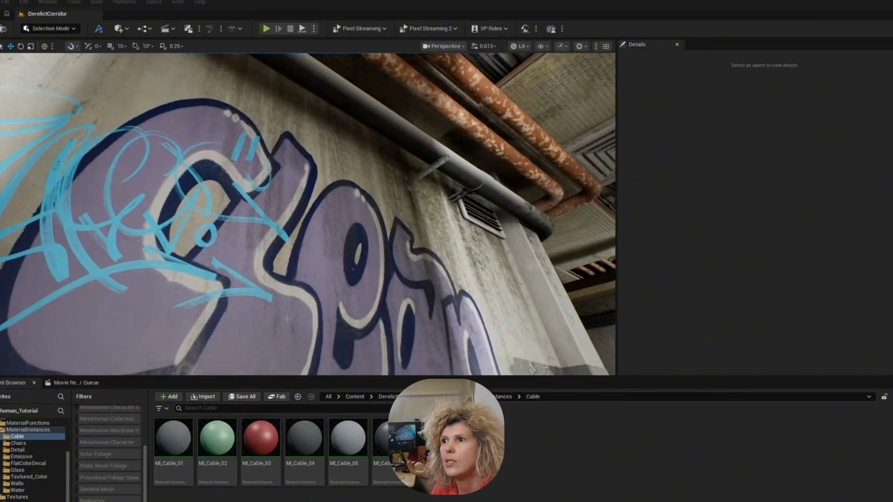
pyautogui.press('g')
pyautogui.click(369, 284)
pyautogui.moveTo(370, 285); pyautogui.dragTo(418, 246, button='right')
pyautogui.press('h')
pyautogui.hotkey('ctrl', 'b')
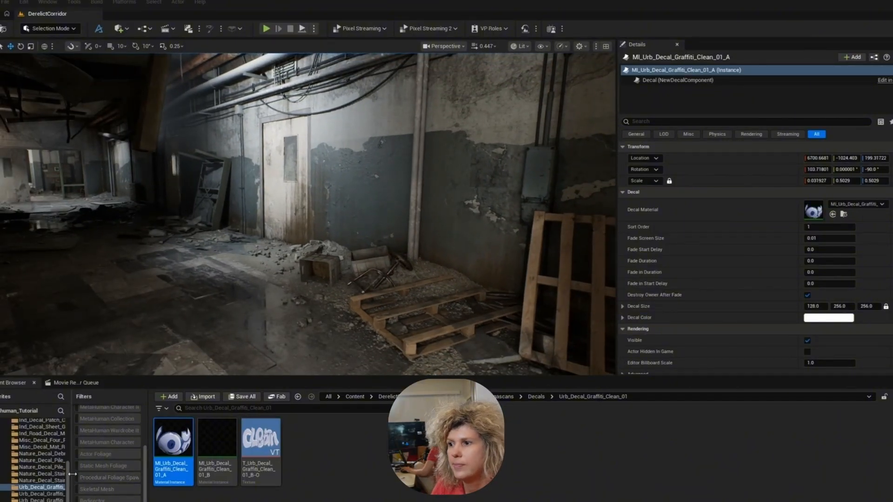
# - Browse the Megascans graffiti decals and place MI_Urb_Decal_Graffiti_Tag_19_A on the wall beside the white door
pyautogui.moveTo(72, 473); pyautogui.dragTo(197, 480)
pyautogui.click(74, 494)
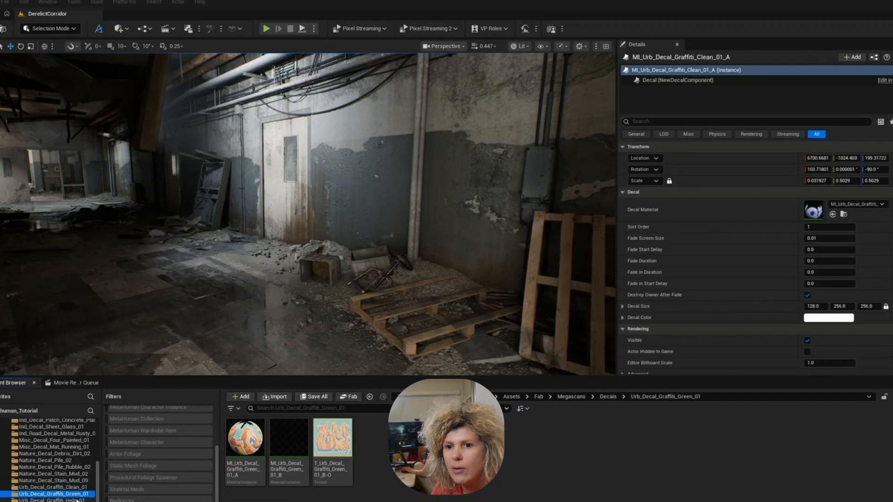
pyautogui.click(52, 501)
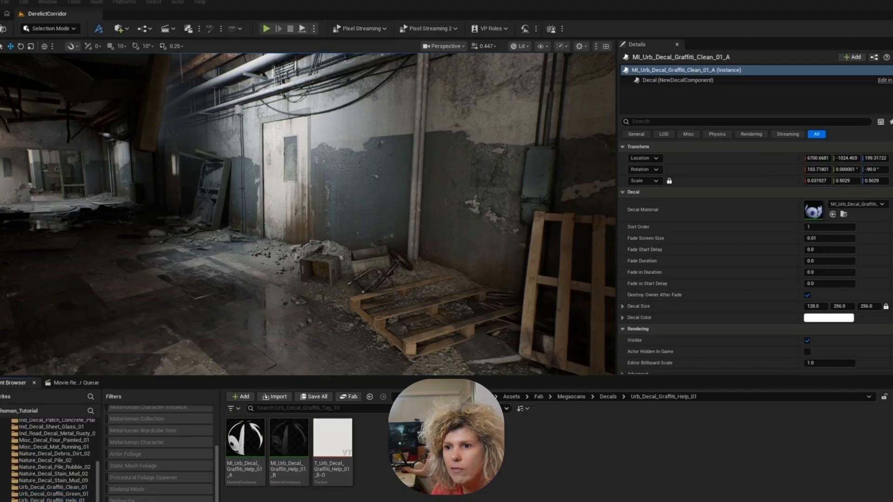
pyautogui.moveTo(307, 213); pyautogui.dragTo(379, 205, button='right')
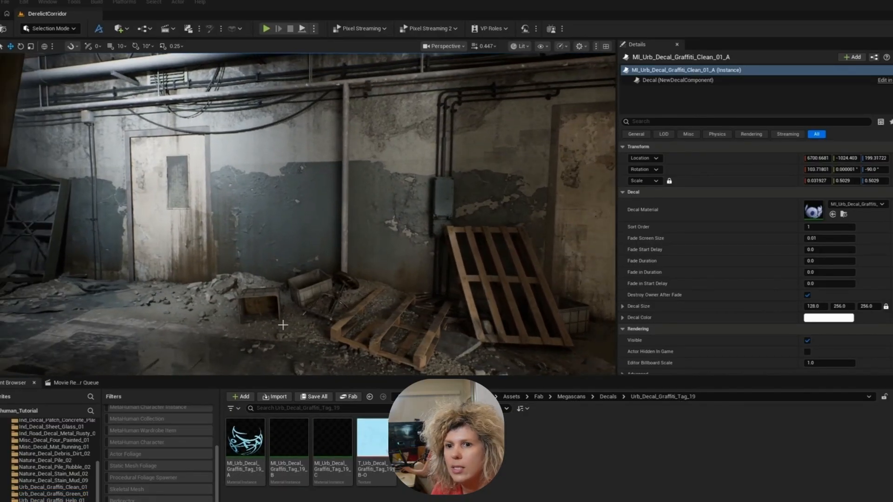
pyautogui.moveTo(245, 439); pyautogui.dragTo(268, 182)
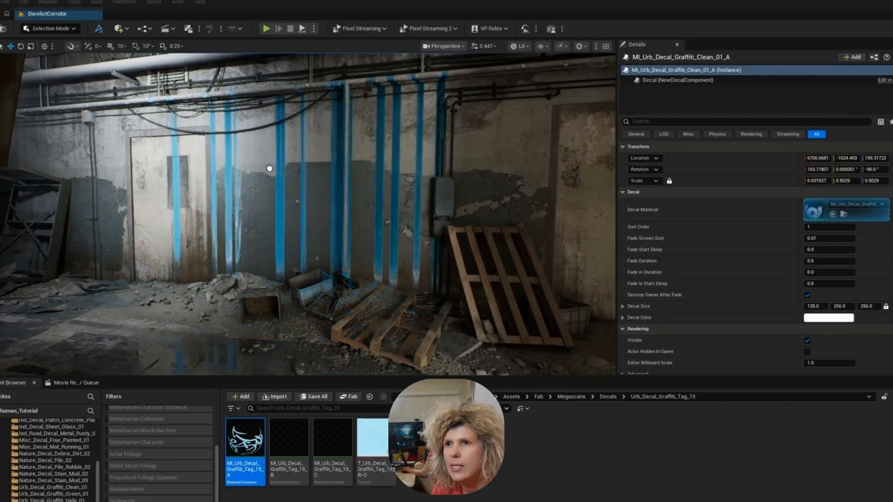
pyautogui.press('g')
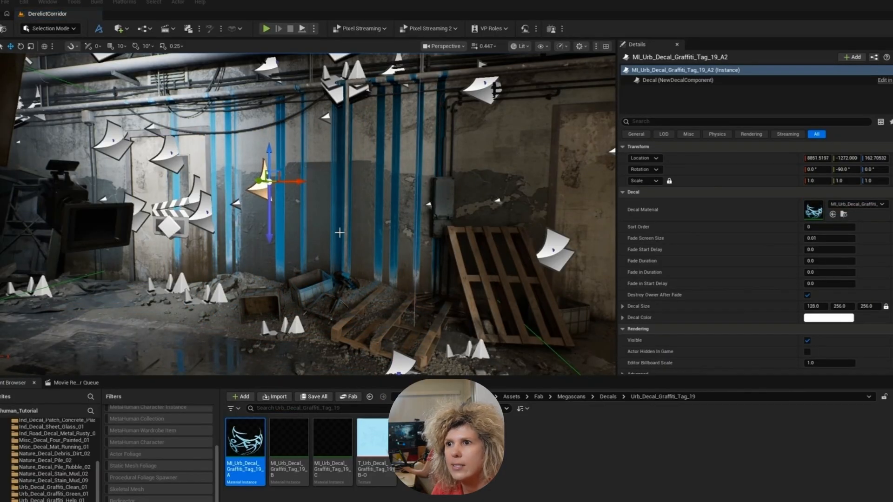
# - Rotate the blue graffiti tag to project flat onto the wall and scale it uniformly to 0.3075
pyautogui.moveTo(340, 233); pyautogui.dragTo(286, 230, button='right')
pyautogui.press('e')
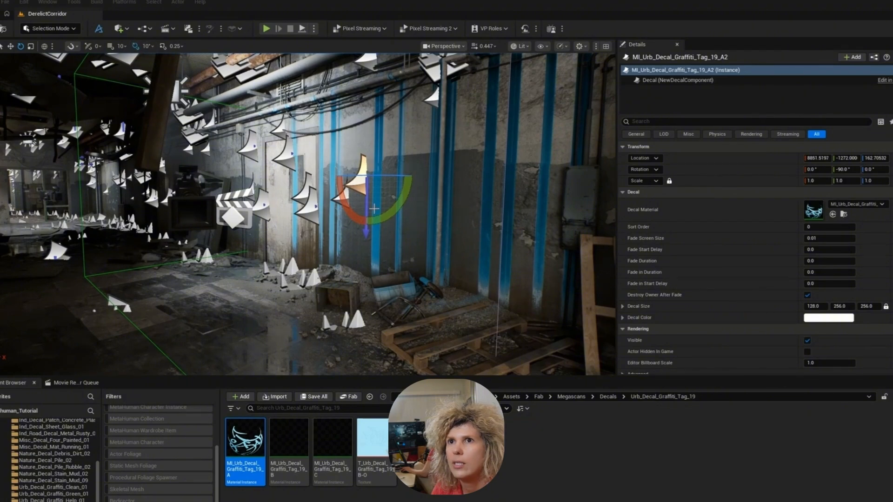
pyautogui.moveTo(347, 207); pyautogui.dragTo(291, 184)
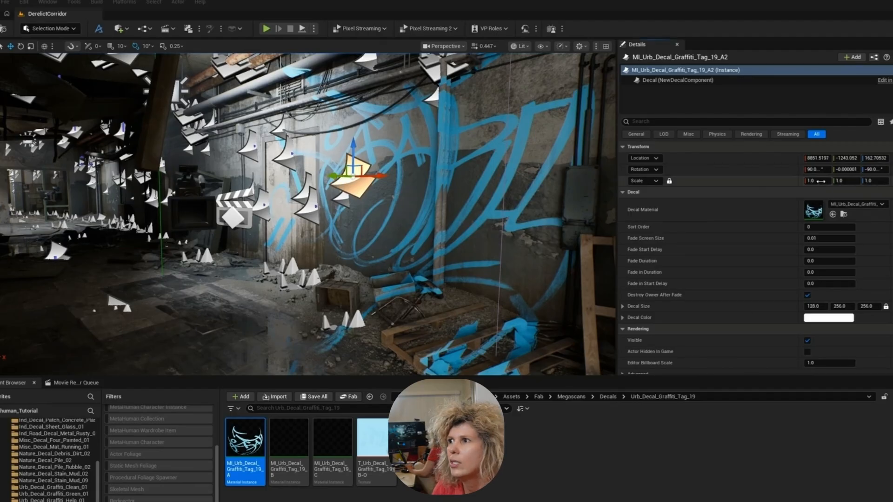
pyautogui.moveTo(820, 181); pyautogui.dragTo(785, 181)
# - Shift the blue graffiti tag slightly along the wall and downward, and hide the editor icons to check it
pyautogui.moveTo(502, 205); pyautogui.dragTo(562, 202, button='right')
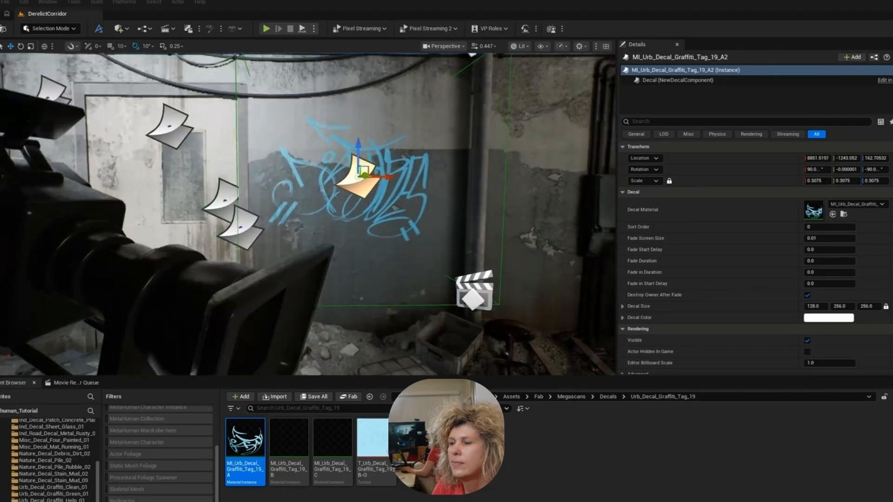
pyautogui.moveTo(453, 193); pyautogui.dragTo(465, 201, button='right')
pyautogui.moveTo(385, 152); pyautogui.dragTo(390, 161)
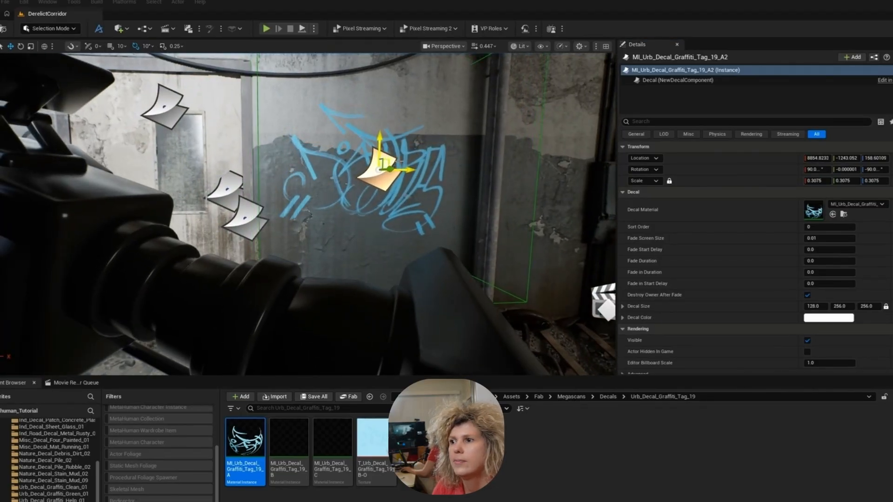
pyautogui.moveTo(390, 160); pyautogui.dragTo(559, 167, button='right')
pyautogui.press('g')
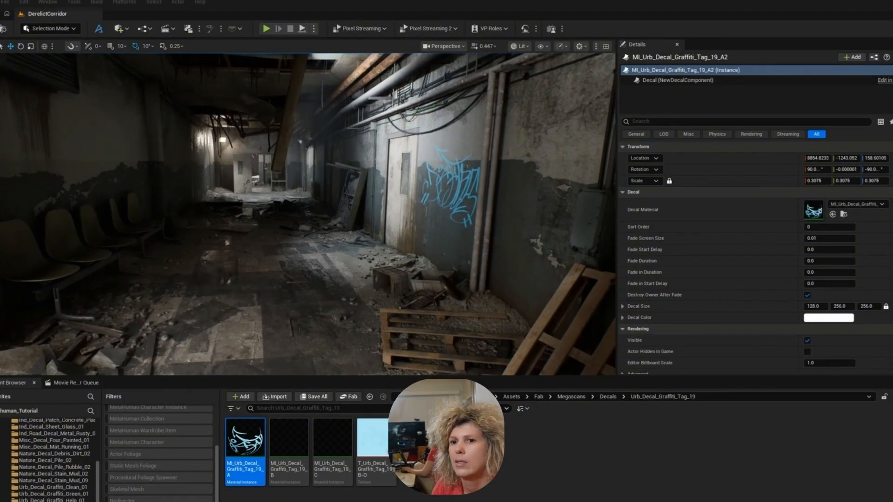
# - Place MI_Urb_Decal_Graffiti_Clean_01_A from the Urb_Decal_Graffiti_Clean_01 folder on the wall above the row of chairs
pyautogui.press('Down')
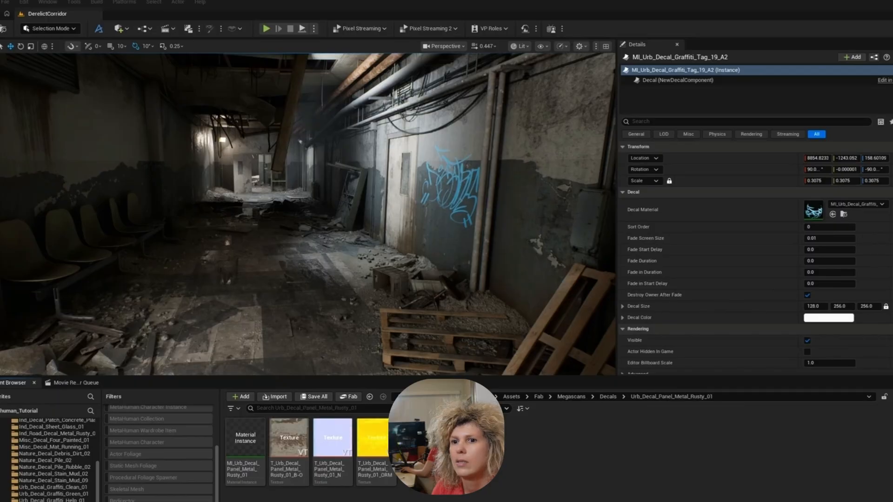
pyautogui.click(62, 490)
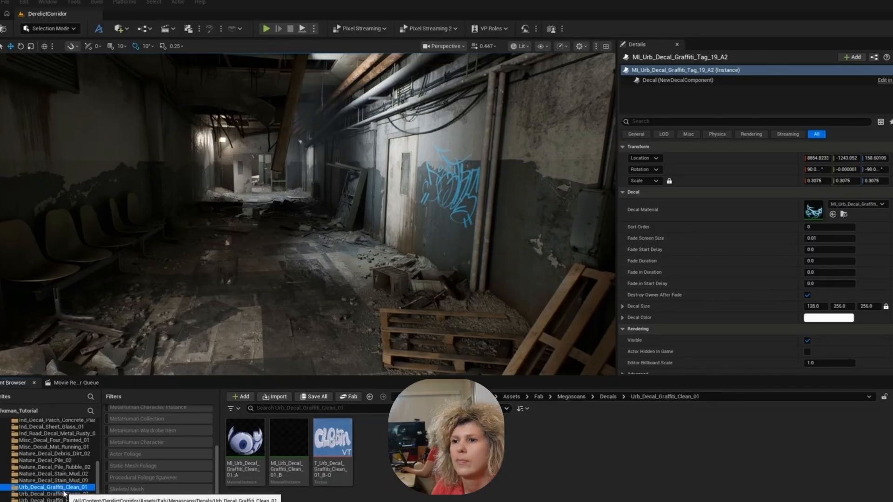
pyautogui.moveTo(235, 263); pyautogui.dragTo(204, 260, button='right')
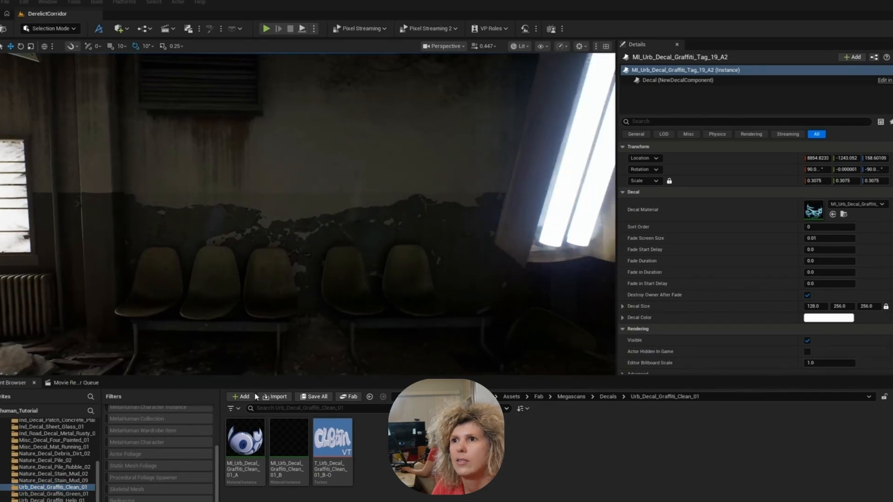
pyautogui.moveTo(261, 279)
pyautogui.mouseDown(button='right')
pyautogui.moveTo(279, 279)
pyautogui.moveTo(252, 277)
pyautogui.mouseUp(button='right')
pyautogui.moveTo(246, 442); pyautogui.dragTo(336, 112)
# - Show the editor icons, rotate the Clean graffiti decal to project onto the wall, and scale it uniformly to 0.43
pyautogui.moveTo(351, 238); pyautogui.dragTo(414, 207, button='right')
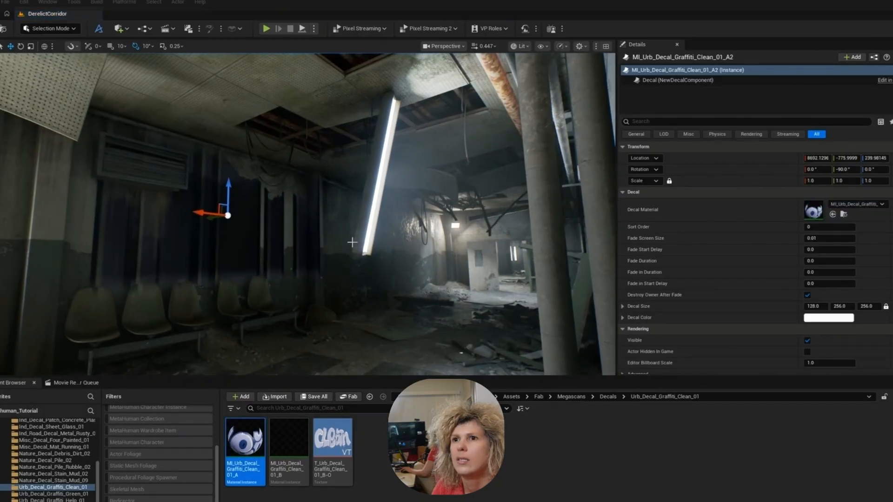
pyautogui.press('g')
pyautogui.moveTo(246, 205); pyautogui.dragTo(263, 213)
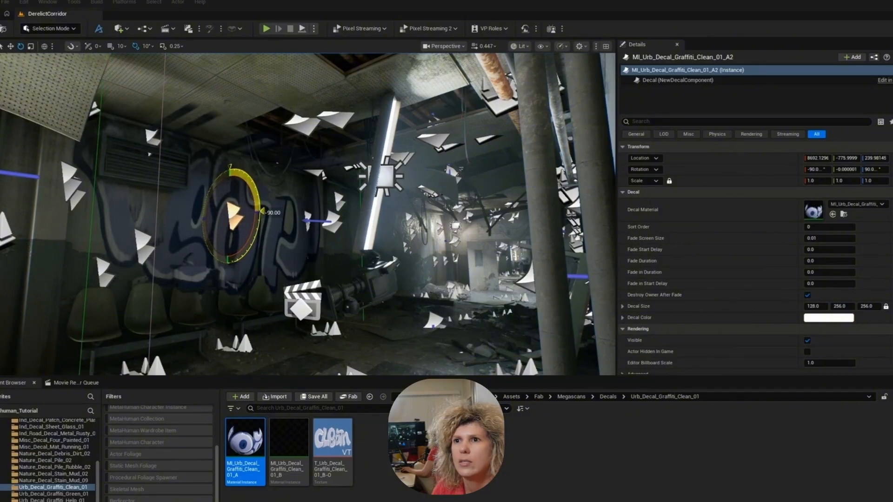
pyautogui.moveTo(277, 212); pyautogui.dragTo(234, 214, button='right')
pyautogui.press('r')
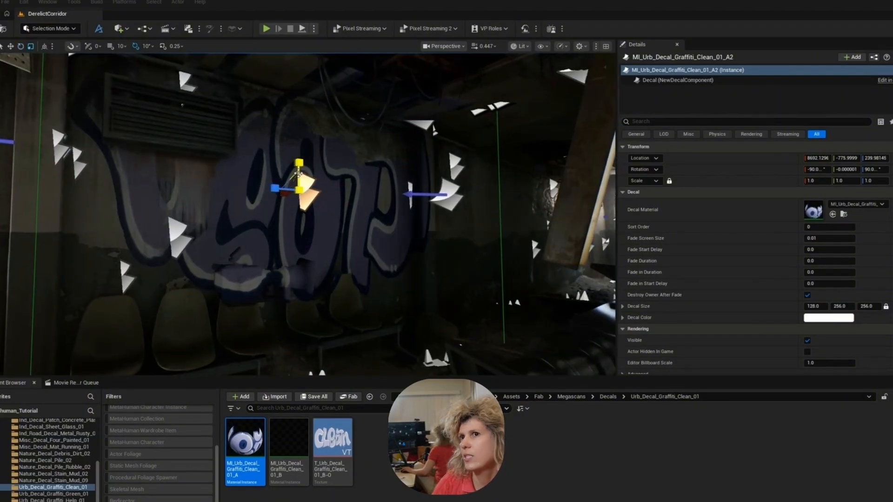
pyautogui.moveTo(289, 182); pyautogui.dragTo(281, 190)
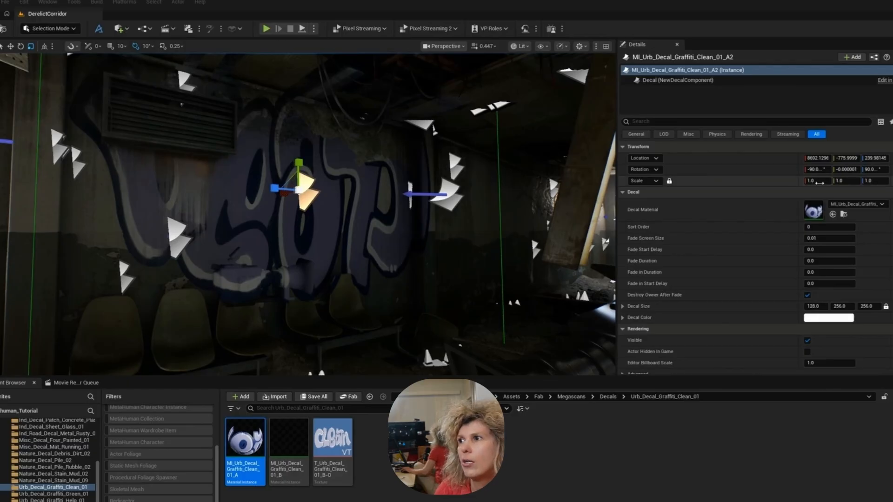
pyautogui.moveTo(817, 181); pyautogui.dragTo(759, 181)
# - Move the Clean graffiti lower along the wall above the chairs, turn it upright and tilt it 10 degrees
pyautogui.press('w')
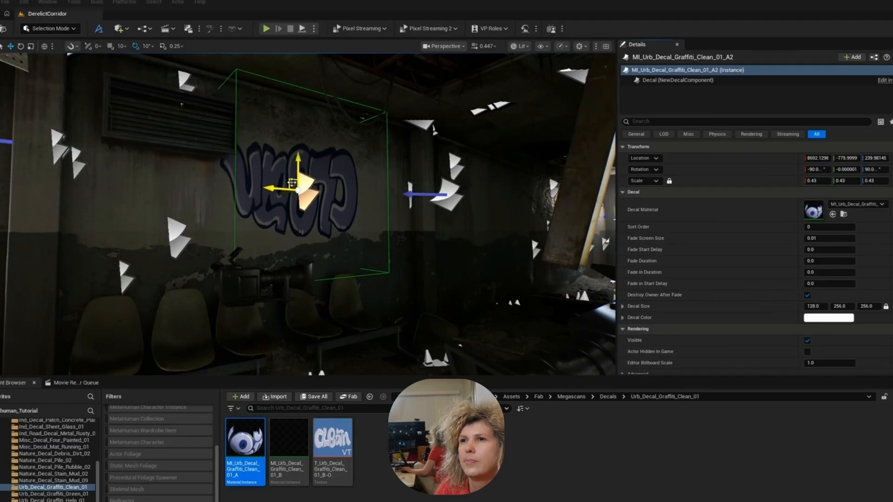
pyautogui.moveTo(291, 183); pyautogui.dragTo(326, 195)
pyautogui.moveTo(325, 196)
pyautogui.mouseDown(button='right')
pyautogui.moveTo(293, 193)
pyautogui.moveTo(321, 195)
pyautogui.moveTo(311, 181)
pyautogui.moveTo(331, 188)
pyautogui.mouseUp(button='right')
pyautogui.press('e')
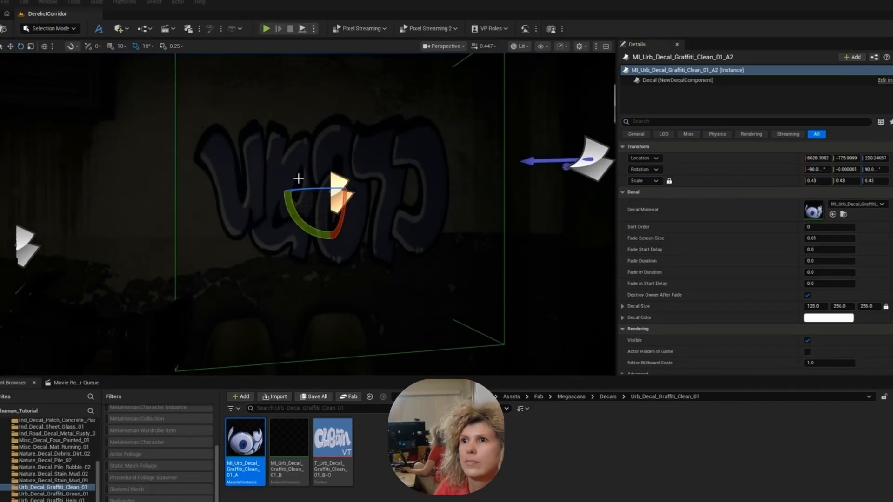
pyautogui.moveTo(303, 219); pyautogui.dragTo(379, 193)
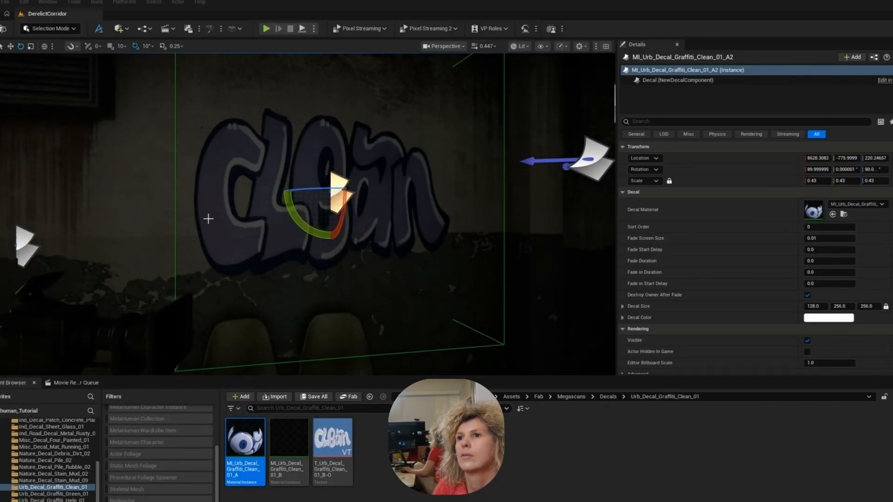
pyautogui.moveTo(300, 221); pyautogui.dragTo(283, 187)
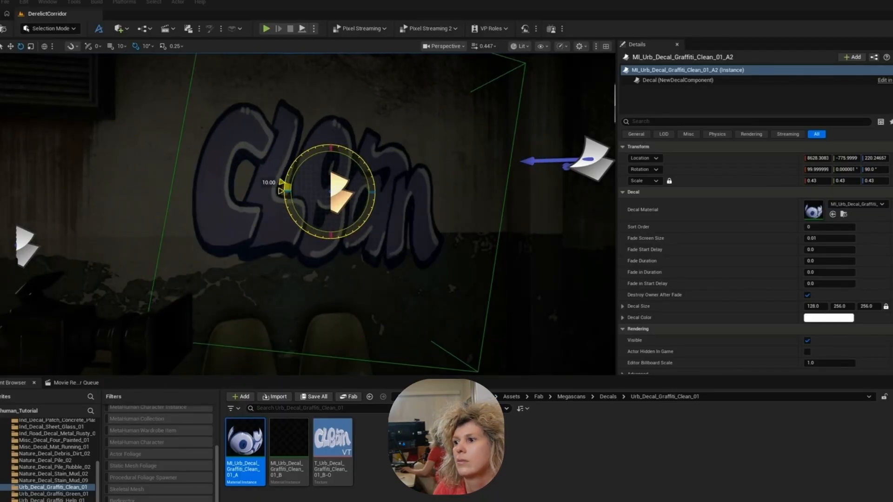
# - Select the RectLight4 at the hanging fluorescent tube, review its light settings, and duplicate it
pyautogui.moveTo(282, 187); pyautogui.dragTo(197, 131, button='right')
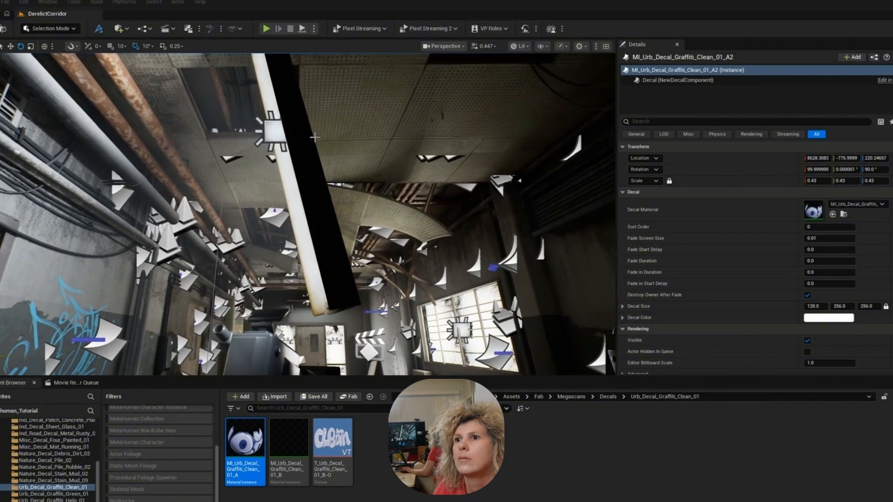
pyautogui.click(278, 131)
pyautogui.moveTo(353, 174); pyautogui.dragTo(254, 233, button='right')
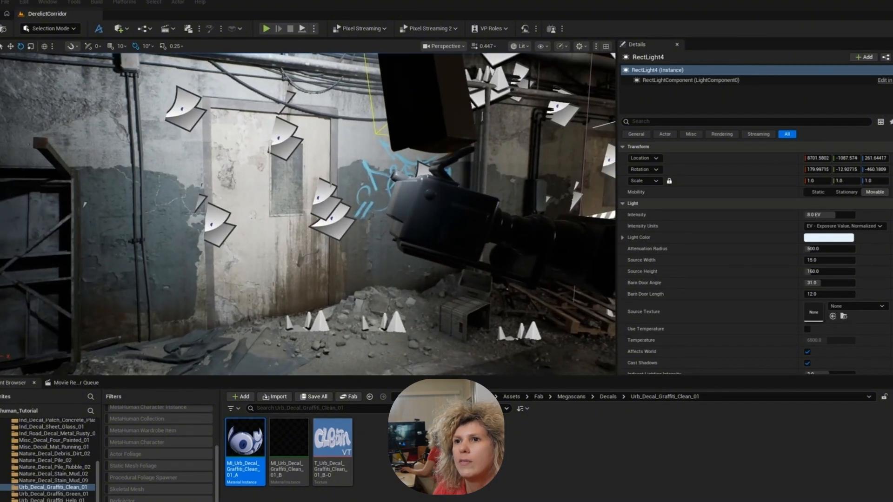
pyautogui.scroll(-5, 718, 266)
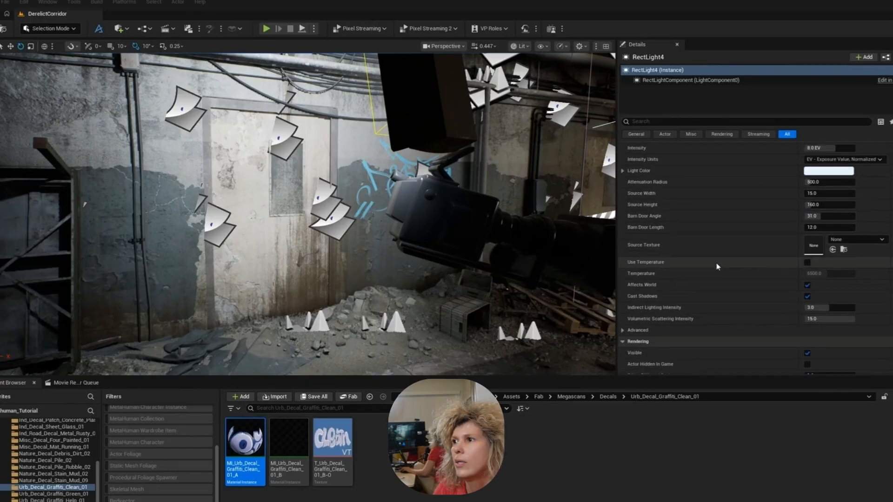
pyautogui.moveTo(406, 216); pyautogui.dragTo(290, 230, button='right')
pyautogui.hotkey('ctrl', 'd')
pyautogui.press('s')
pyautogui.press('s')
pyautogui.moveTo(420, 147); pyautogui.dragTo(400, 147, button='right')
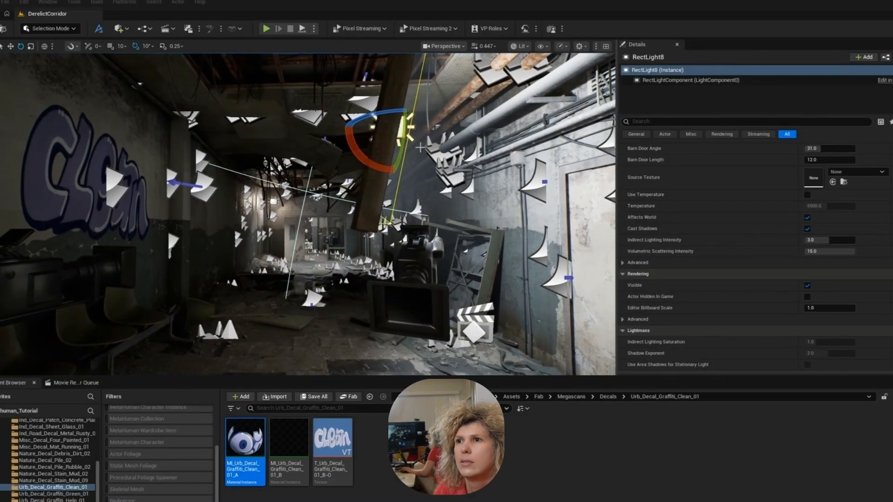
# - Rotate the duplicated rect light by -80 degrees and reposition it near the corridor ceiling
pyautogui.moveTo(367, 167); pyautogui.dragTo(367, 164)
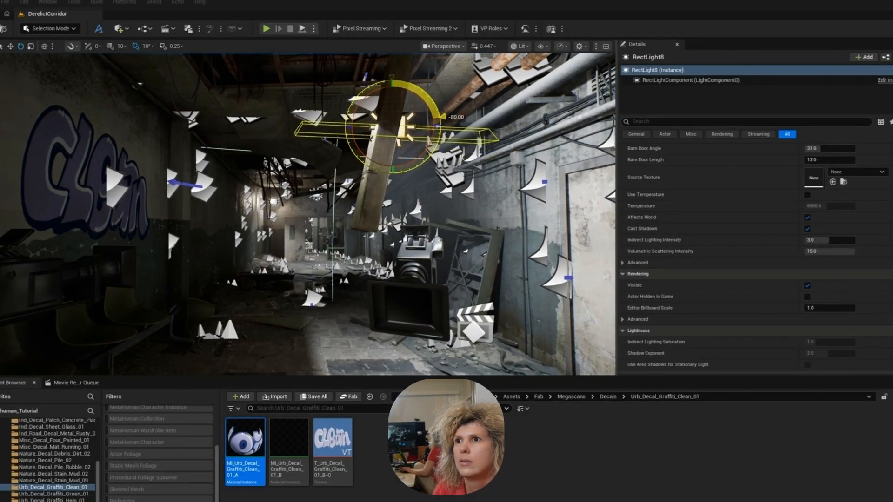
pyautogui.press('w')
pyautogui.moveTo(368, 164); pyautogui.dragTo(430, 133, button='right')
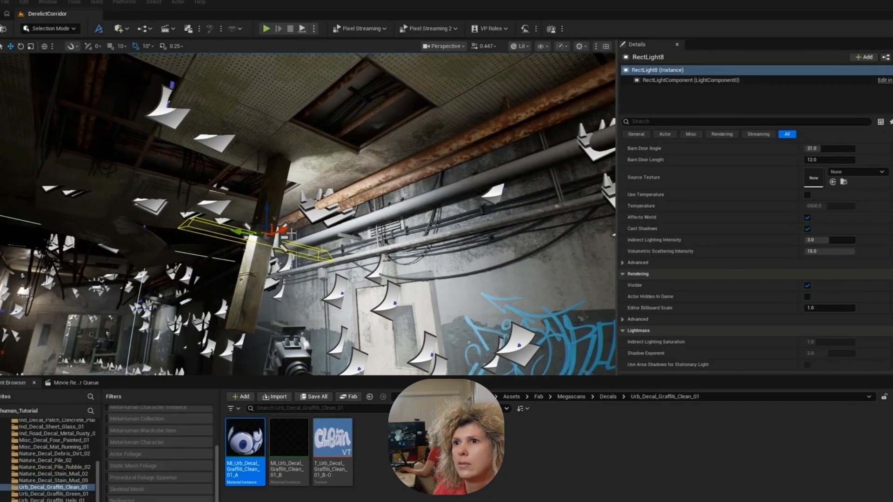
pyautogui.moveTo(282, 230); pyautogui.dragTo(184, 267)
pyautogui.moveTo(184, 267); pyautogui.dragTo(154, 265, button='right')
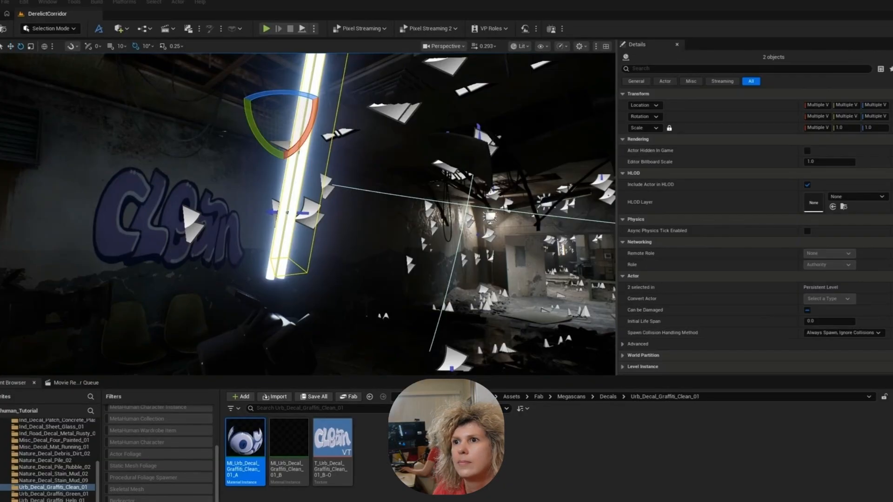
# - Try to rotate the hanging fluorescent bulbs, their fixture and the rect light together into a level position
pyautogui.click(293, 234)
pyautogui.click(290, 234)
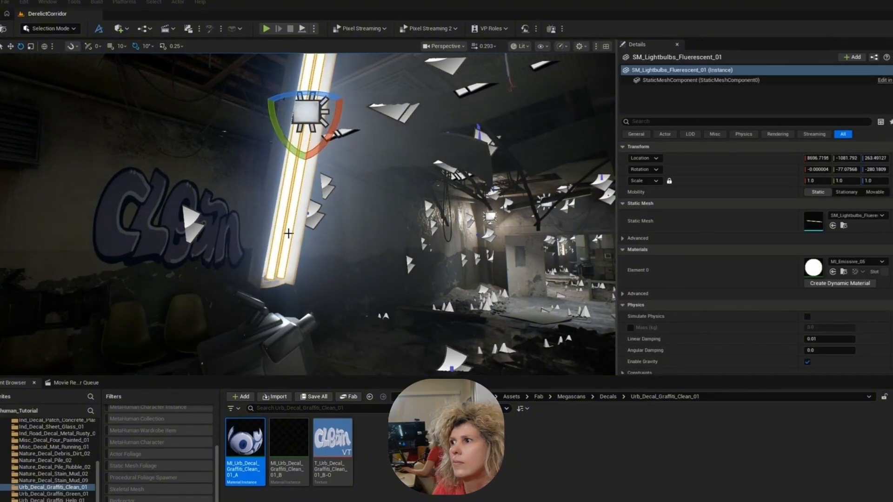
pyautogui.keyDown('ctrl'); pyautogui.click(276, 240); pyautogui.keyUp('ctrl')
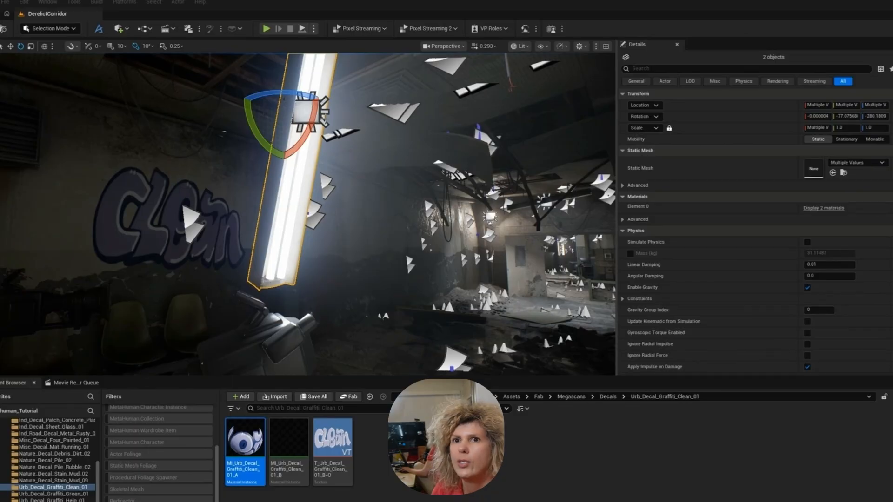
pyautogui.keyDown('ctrl'); pyautogui.click(324, 121); pyautogui.keyUp('ctrl')
pyautogui.press('s')
pyautogui.moveTo(341, 142); pyautogui.dragTo(309, 105, button='right')
pyautogui.press('w')
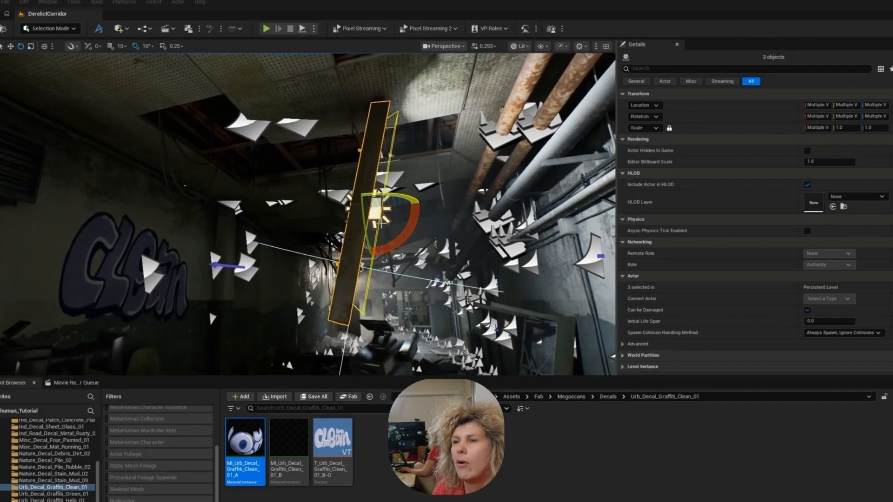
pyautogui.moveTo(406, 234); pyautogui.dragTo(359, 274)
pyautogui.moveTo(400, 236); pyautogui.dragTo(373, 143, button='right')
# - Try to move the selected lamp parts and rect light up to the corridor ceiling, and undo the lamp changes
pyautogui.press('w')
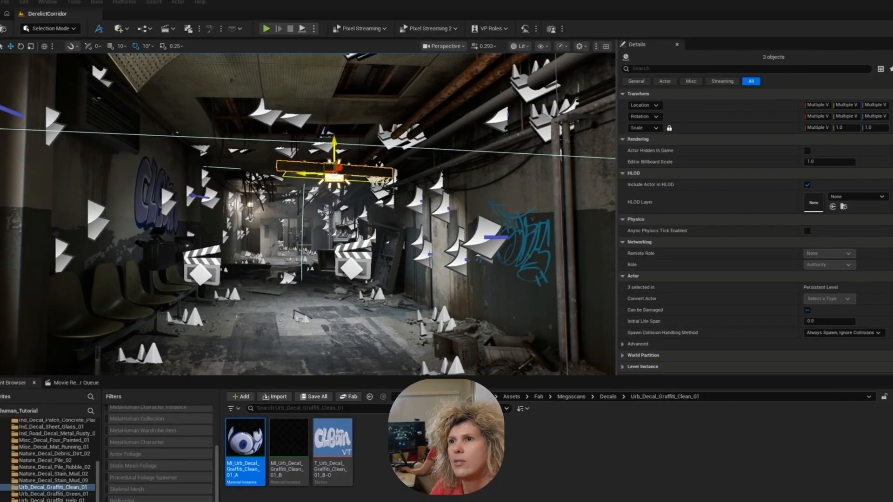
pyautogui.moveTo(333, 168); pyautogui.dragTo(286, 128)
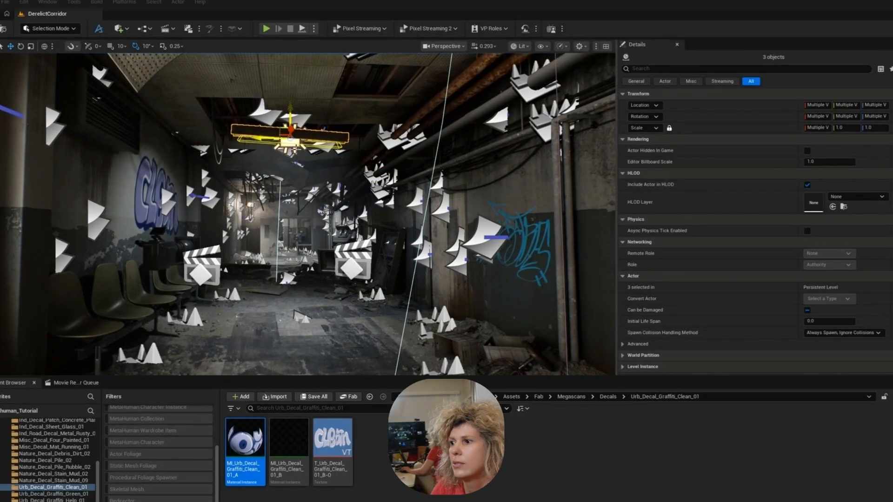
pyautogui.moveTo(296, 149); pyautogui.dragTo(318, 77, button='right')
pyautogui.moveTo(299, 152); pyautogui.dragTo(253, 135, button='right')
pyautogui.hotkey('ctrl', 'z')
pyautogui.hotkey('ctrl', 'z')
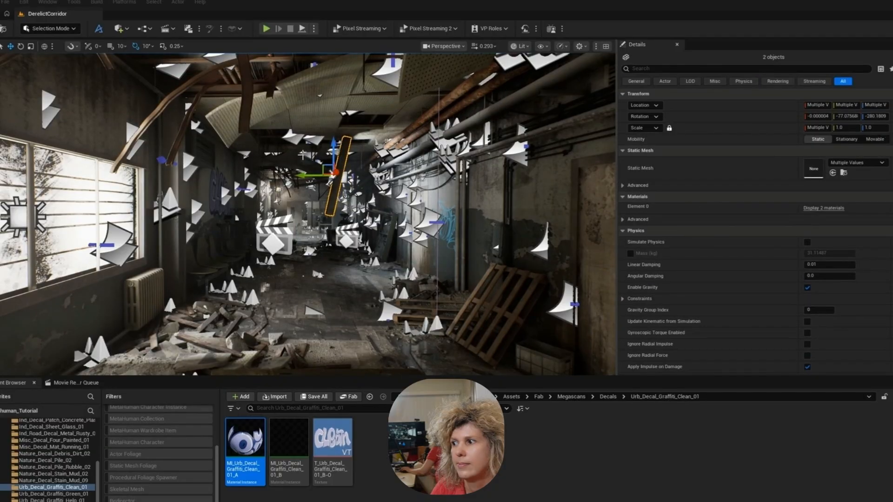
pyautogui.hotkey('ctrl', 'z')
# - Hide the editor icons, place the Garment_Test sequence and BP_MH_PinkPuffer in the corridor, and rebind the missing BP_MH_PinkPuffer track to the placed actor
pyautogui.press('g')
pyautogui.press('w')
pyautogui.moveTo(339, 253); pyautogui.dragTo(388, 266, button='right')
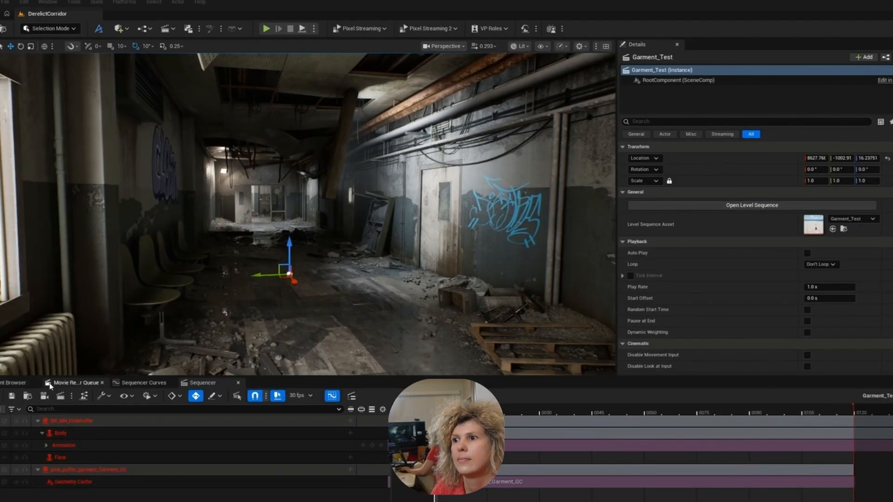
pyautogui.click(34, 385)
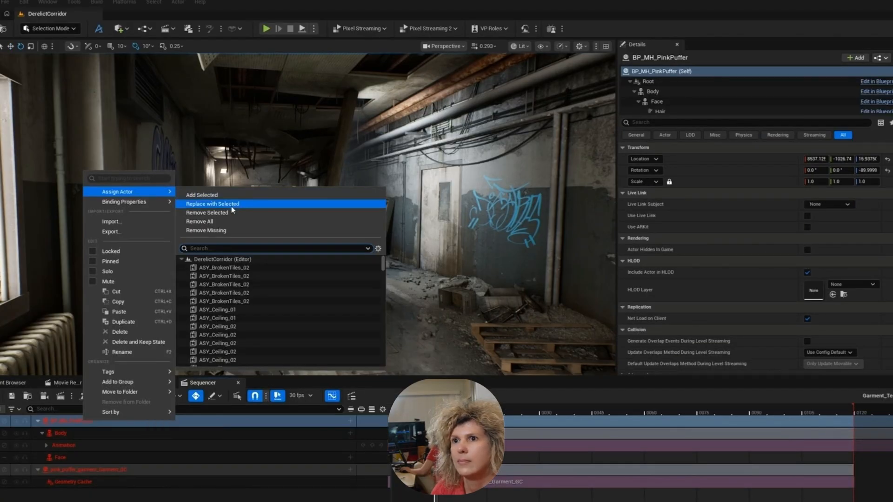
pyautogui.click(230, 203)
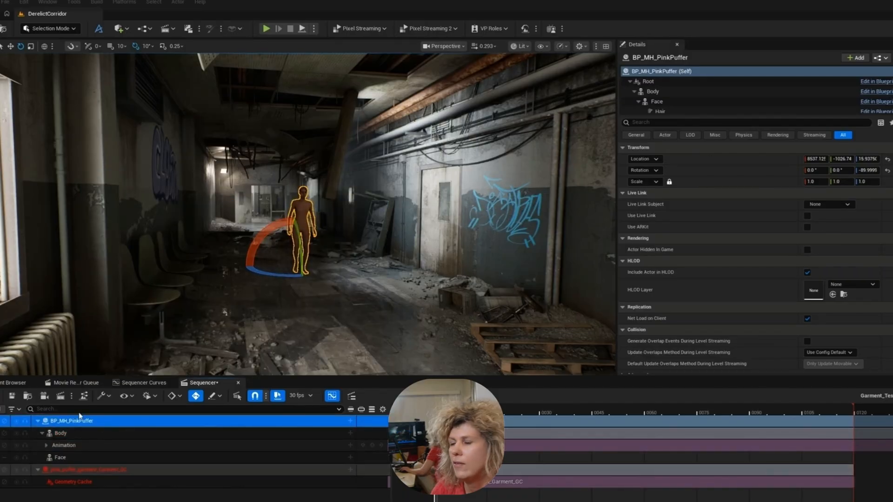
# - Place the pink_puffer_garment_Garment_GC geometry cache from the GeometryCaches folder under CLO onto the corridor floor near the character
pyautogui.click(144, 383)
pyautogui.click(13, 383)
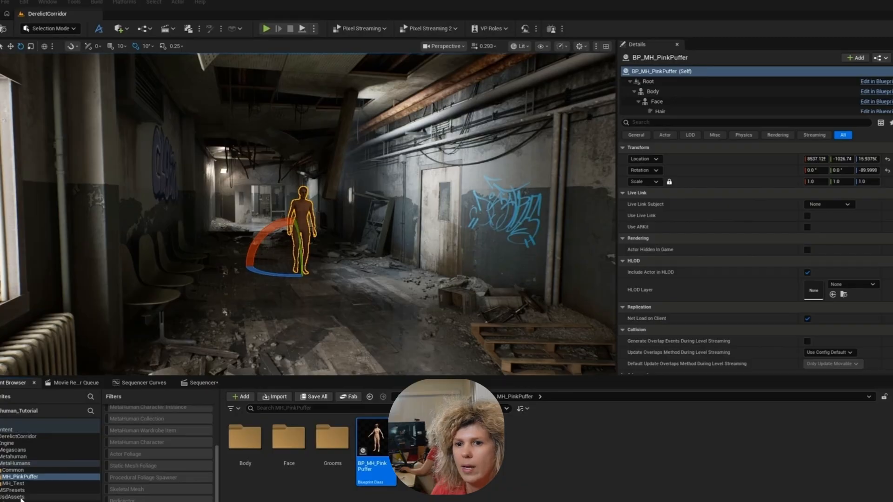
pyautogui.click(1, 456)
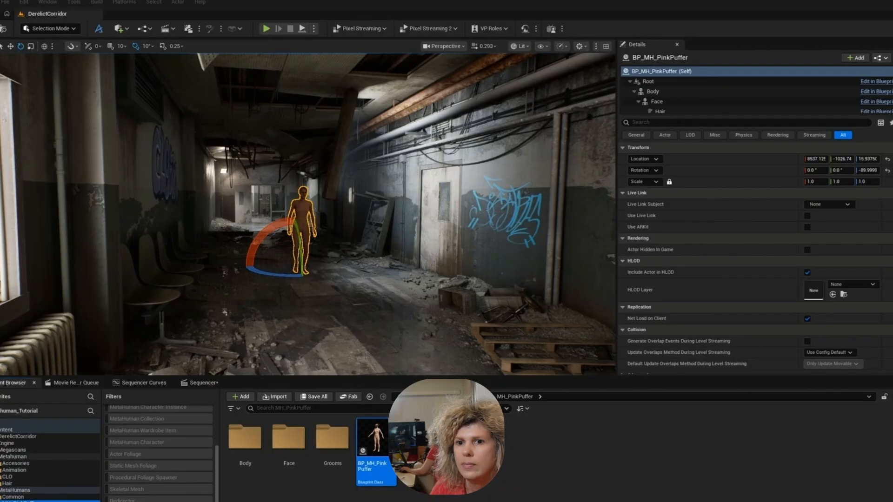
pyautogui.click(0, 470)
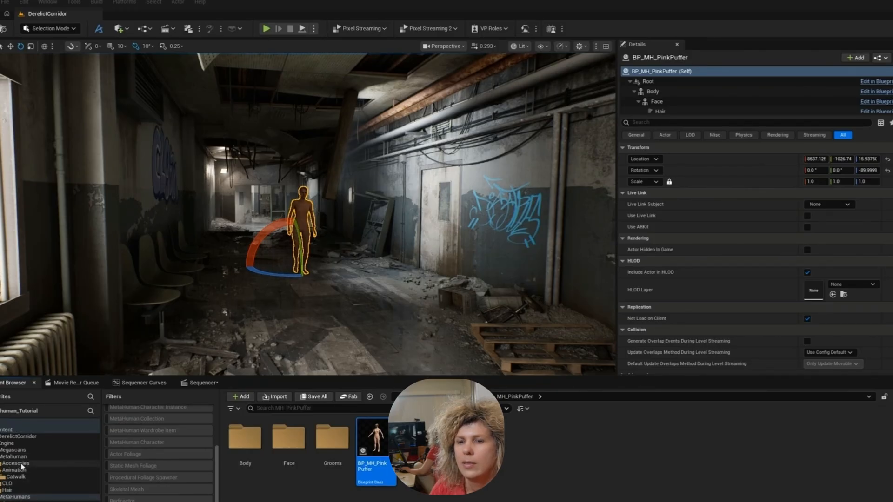
pyautogui.click(13, 457)
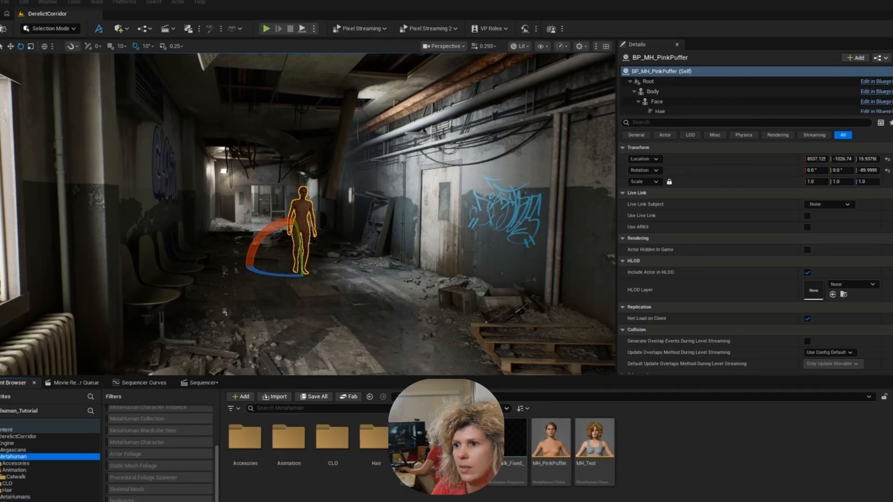
pyautogui.doubleClick(332, 445)
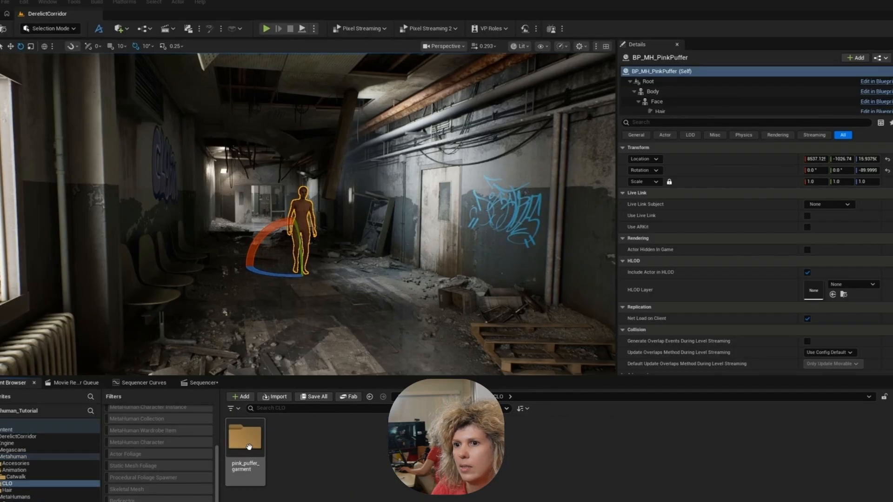
pyautogui.doubleClick(261, 470)
pyautogui.doubleClick(262, 474)
pyautogui.click(265, 432)
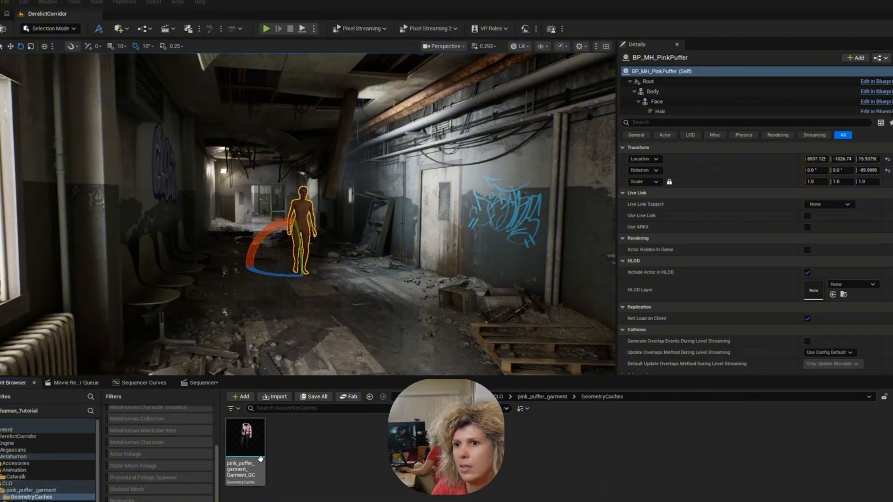
pyautogui.moveTo(267, 418); pyautogui.dragTo(316, 281)
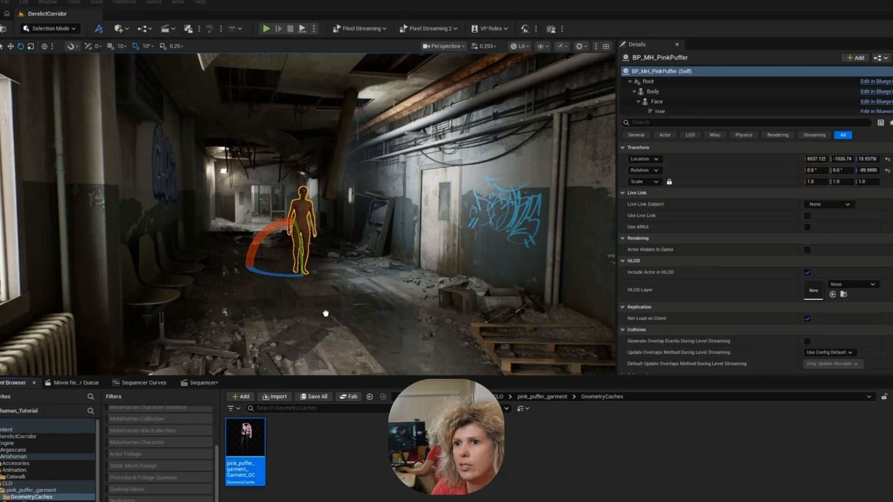
pyautogui.moveTo(326, 265); pyautogui.dragTo(293, 279)
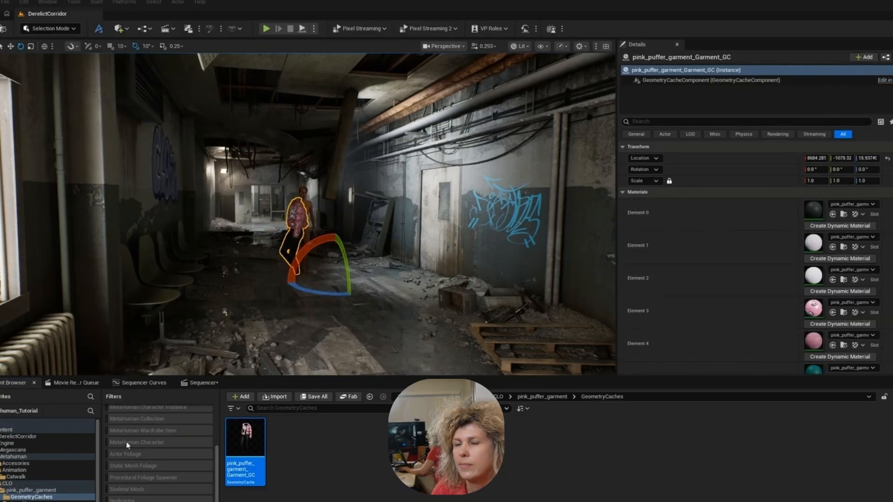
# - Replace the missing actor of the pink_puffer_garment_Garment_GC track in Sequencer with the garment placed in the corridor
pyautogui.click(203, 385)
pyautogui.click(72, 471)
pyautogui.rightClick(72, 473)
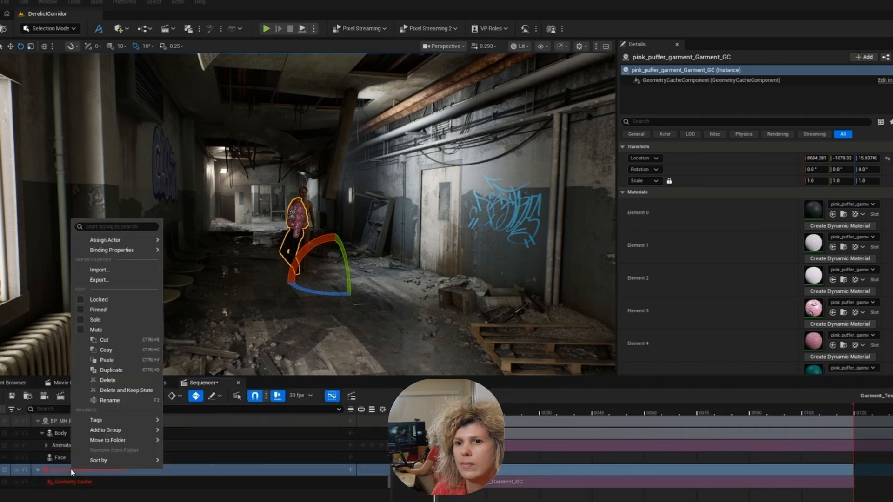
pyautogui.moveTo(130, 237)
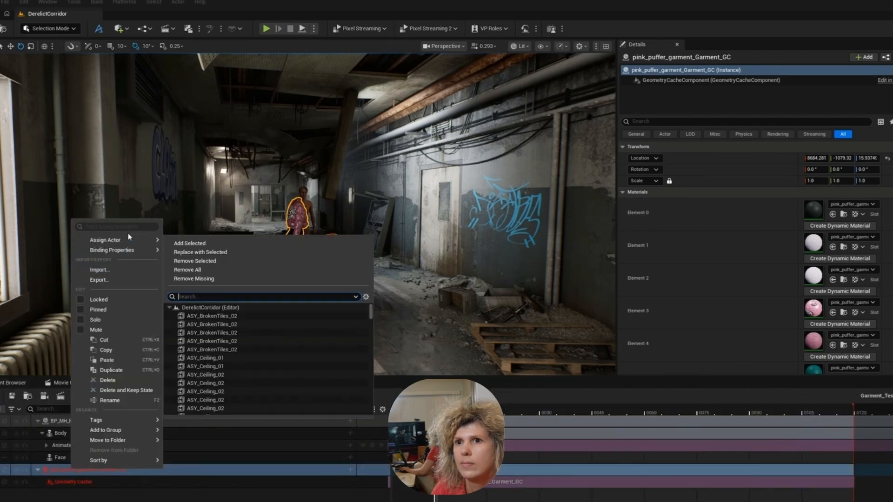
pyautogui.click(232, 252)
# - Move BP_MH_PinkPuffer across the corridor along the Y axis to a location of -965.594
pyautogui.press('f')
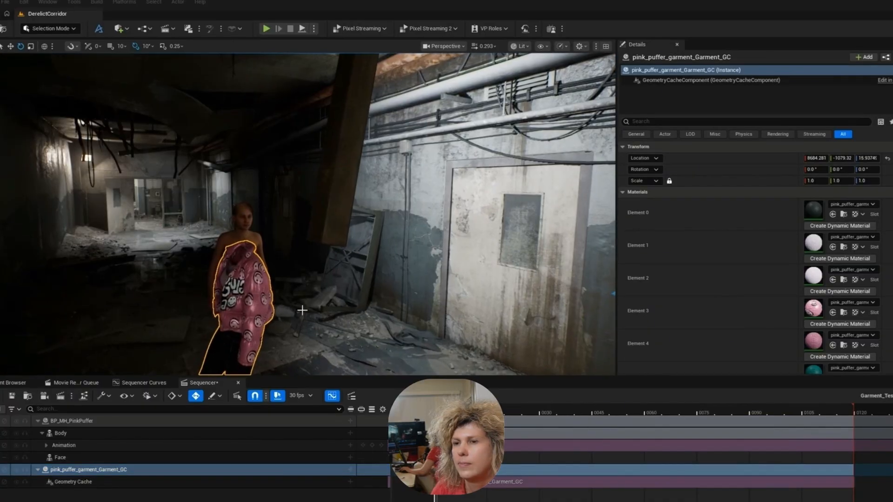
pyautogui.click(239, 228)
pyautogui.moveTo(238, 228); pyautogui.dragTo(437, 232, button='right')
pyautogui.press('s')
pyautogui.moveTo(271, 245)
pyautogui.mouseDown(button='right')
pyautogui.moveTo(297, 256)
pyautogui.moveTo(311, 288)
pyautogui.moveTo(271, 237)
pyautogui.mouseUp(button='right')
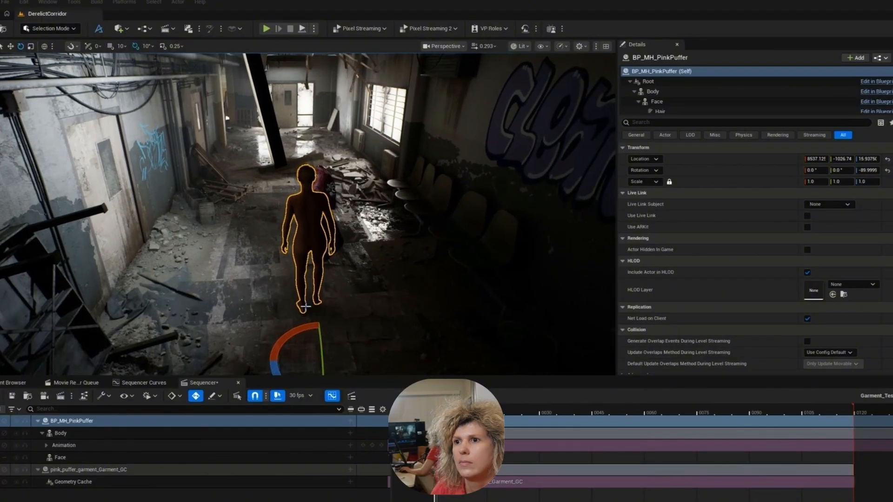
pyautogui.press('w')
pyautogui.press('s')
pyautogui.moveTo(324, 298)
pyautogui.mouseDown(button='right')
pyautogui.moveTo(331, 321)
pyautogui.moveTo(324, 298)
pyautogui.mouseUp(button='right')
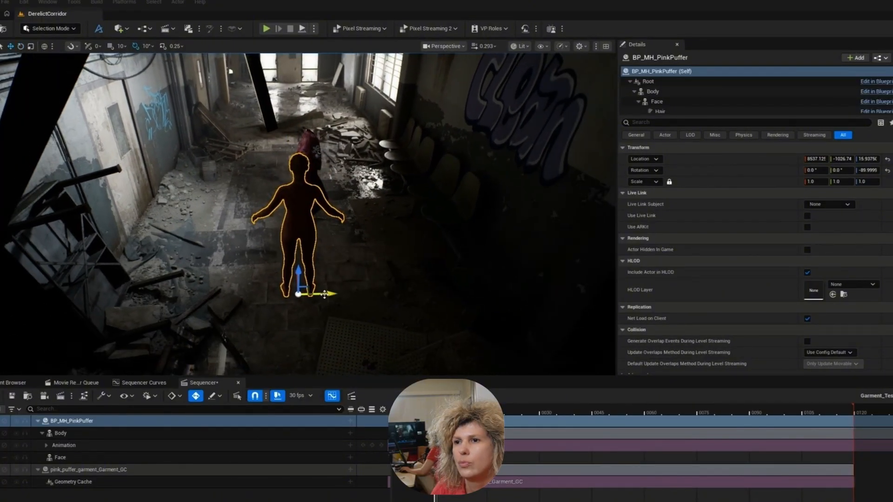
pyautogui.moveTo(324, 294); pyautogui.dragTo(374, 293)
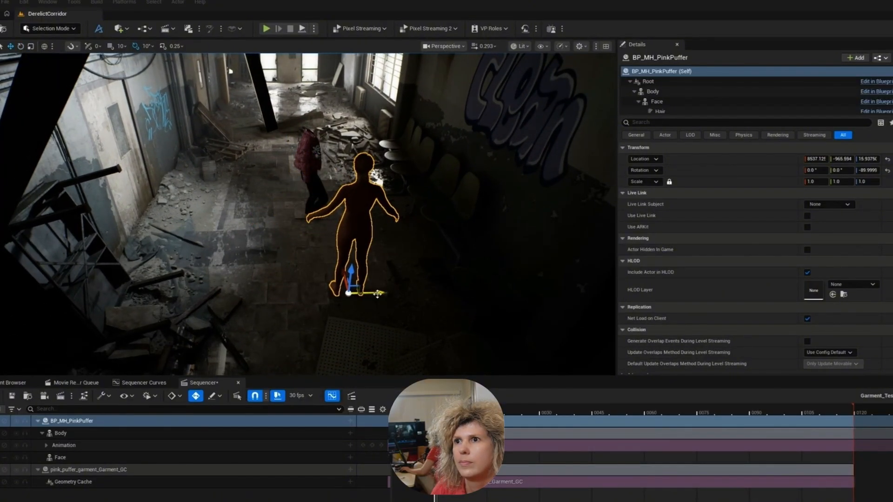
# - Copy the location of BP_MH_PinkPuffer and paste it onto the pink puffer garment
pyautogui.rightClick(766, 161)
pyautogui.click(793, 178)
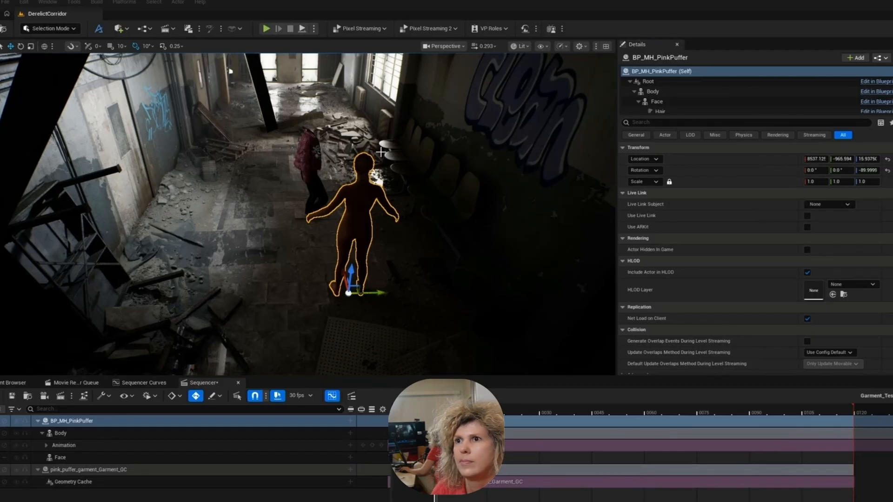
pyautogui.click(312, 154)
pyautogui.rightClick(767, 158)
pyautogui.click(791, 186)
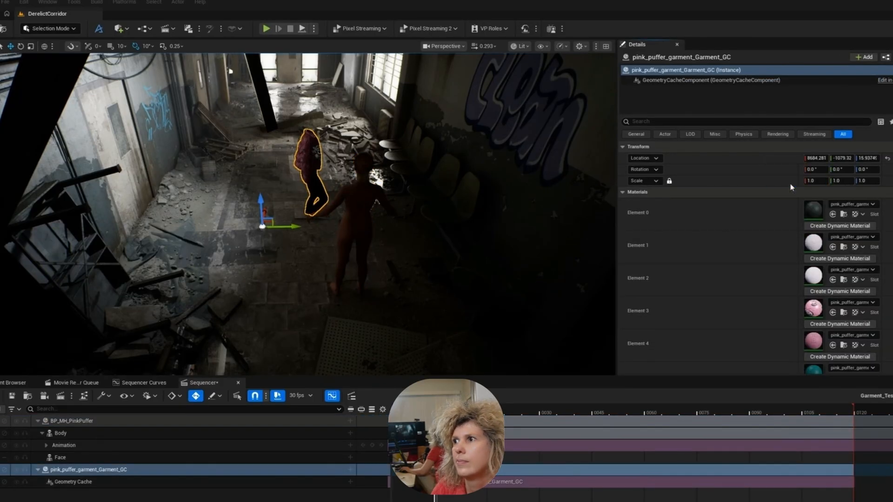
# - Scrub the sequence to check the alignment and set the garment's Z rotation to -90 degrees
pyautogui.moveTo(430, 210); pyautogui.dragTo(473, 191, button='right')
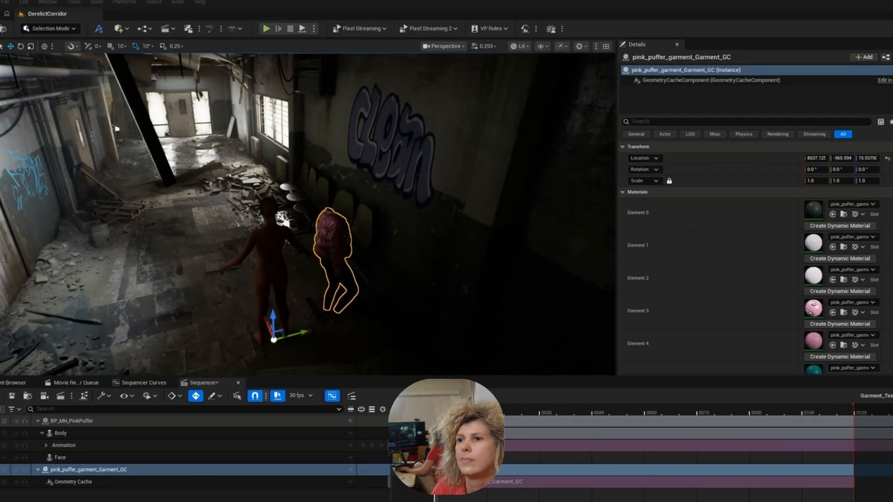
pyautogui.moveTo(435, 413); pyautogui.dragTo(452, 413)
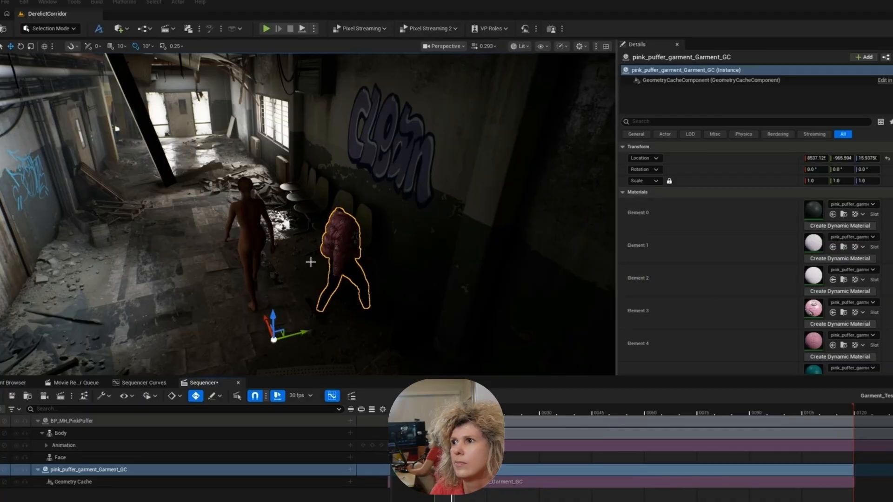
pyautogui.click(219, 242)
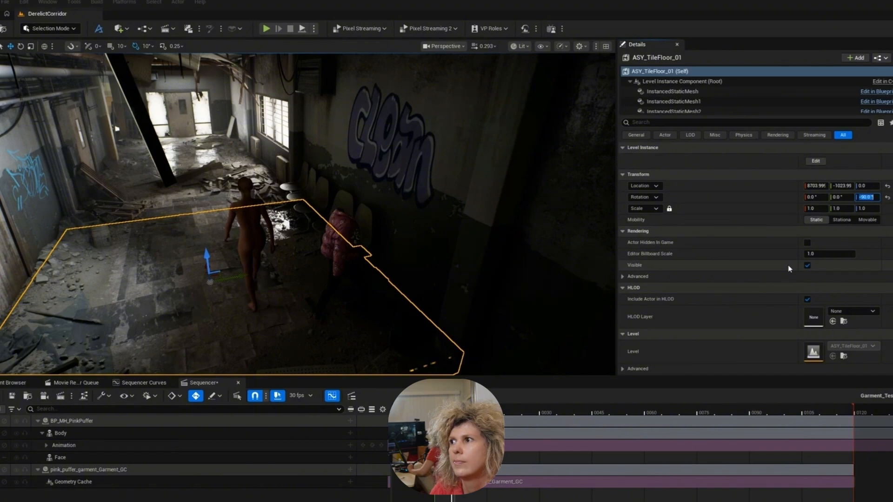
pyautogui.click(337, 242)
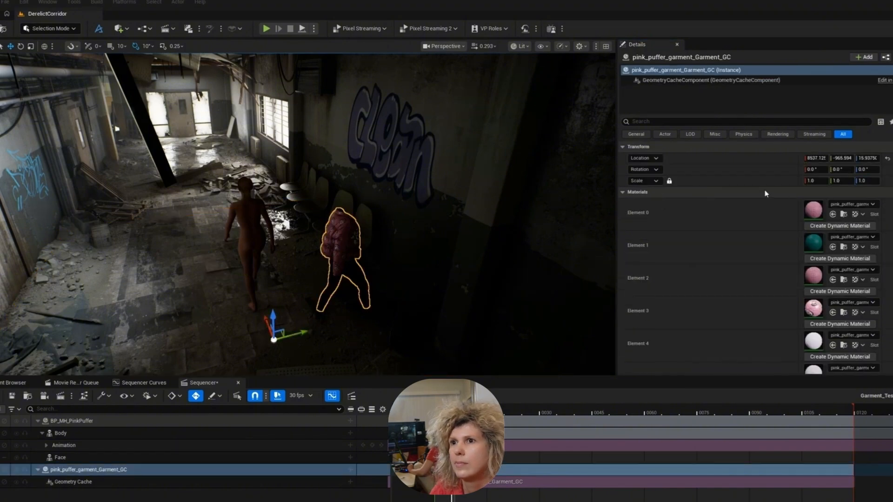
pyautogui.press('Return')
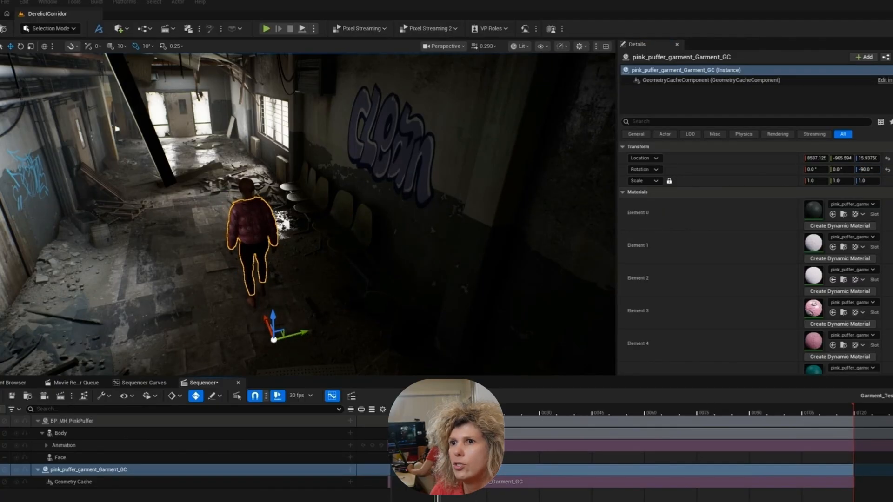
# - Examine the dressed character from the front and along the corridor, and scrub the sequence to frame 118
pyautogui.moveTo(307, 214); pyautogui.dragTo(102, 187, button='right')
pyautogui.press('w')
pyautogui.press('s')
pyautogui.moveTo(403, 293); pyautogui.dragTo(342, 312, button='right')
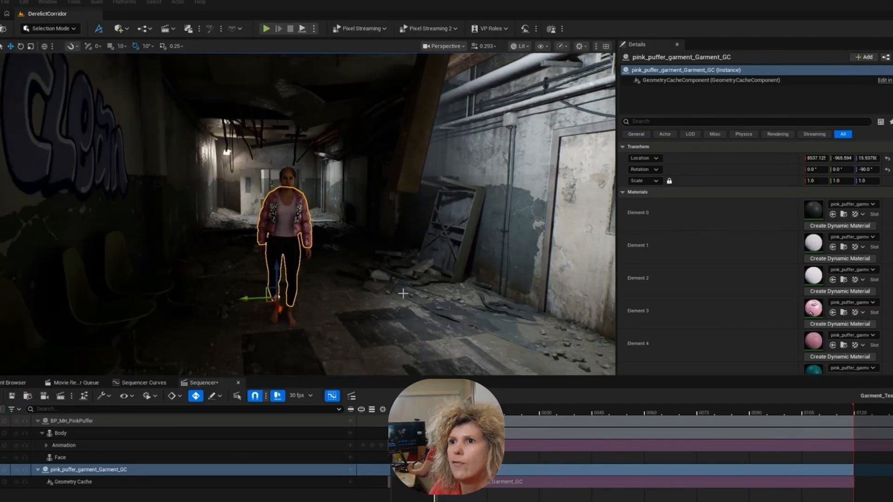
pyautogui.press('g')
pyautogui.press('g')
pyautogui.press('s')
pyautogui.moveTo(410, 290)
pyautogui.mouseDown(button='right')
pyautogui.moveTo(455, 293)
pyautogui.moveTo(410, 294)
pyautogui.mouseUp(button='right')
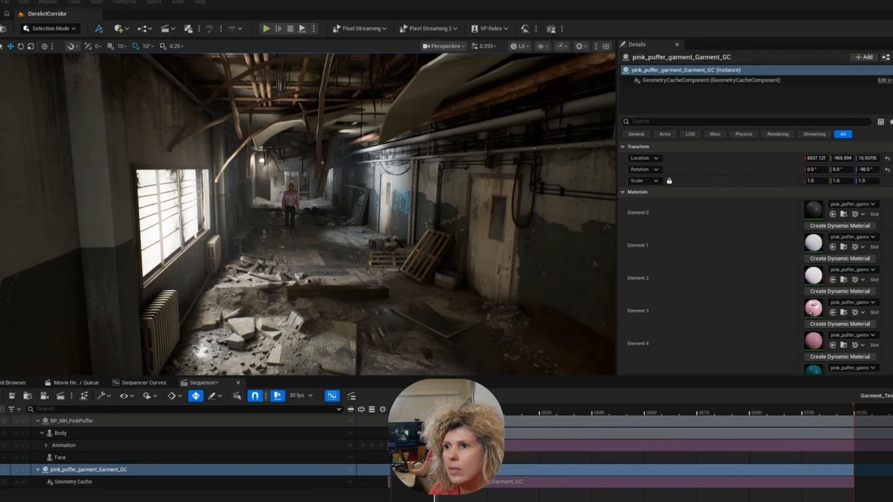
pyautogui.moveTo(564, 415); pyautogui.dragTo(722, 420)
pyautogui.moveTo(782, 416); pyautogui.dragTo(848, 402)
# - Frame the walking character in front of the corridor at frame 118 and add a new cine camera to the sequence
pyautogui.press('w')
pyautogui.moveTo(465, 270); pyautogui.dragTo(484, 257, button='right')
pyautogui.press('a')
pyautogui.press('d')
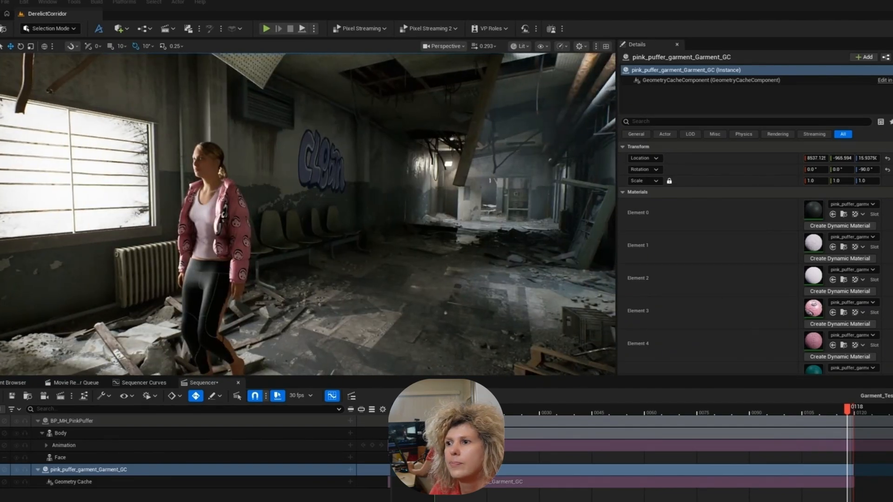
pyautogui.press('g')
pyautogui.press('g')
pyautogui.moveTo(544, 304); pyautogui.dragTo(523, 301, button='right')
pyautogui.press('a')
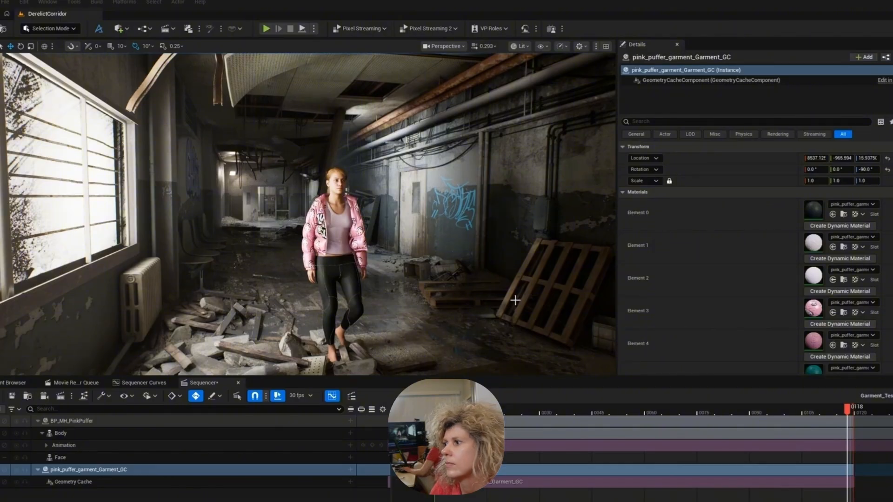
pyautogui.click(43, 397)
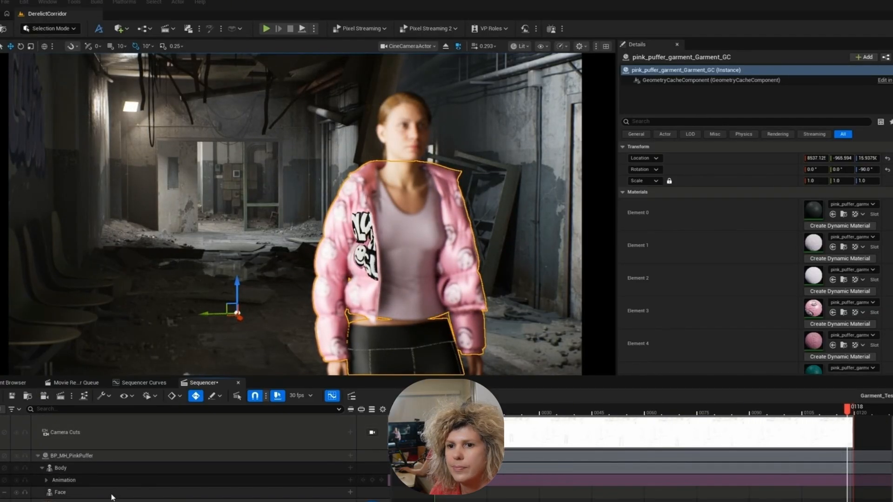
# - Move the CineCameraActor track directly beneath Camera Cuts and set the camera's filmback to 16:9 DSLR
pyautogui.moveTo(109, 500); pyautogui.dragTo(110, 450)
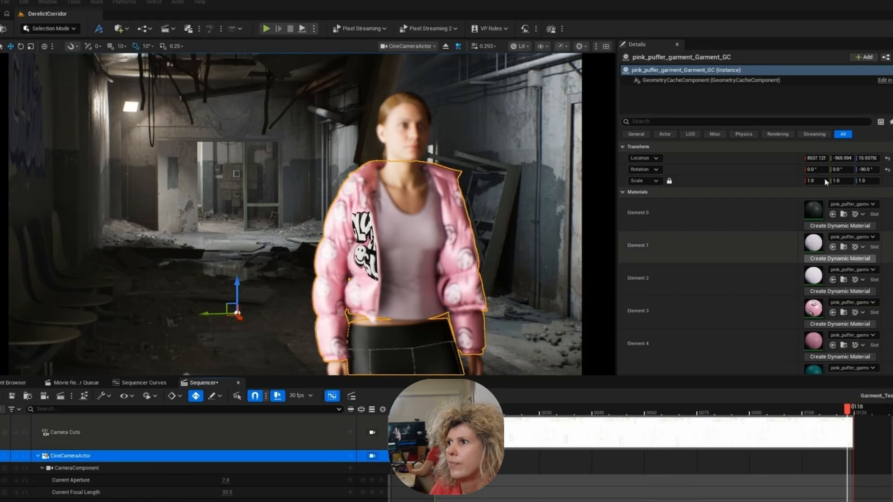
pyautogui.click(101, 465)
pyautogui.click(101, 458)
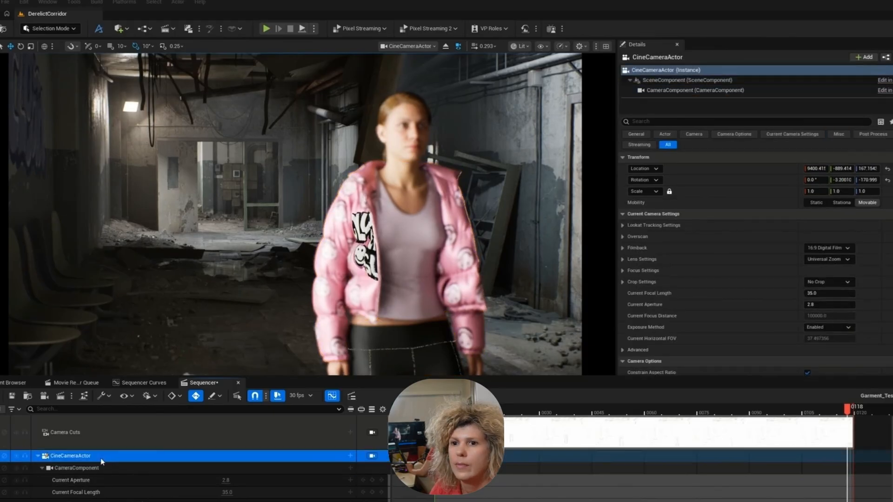
pyautogui.click(829, 247)
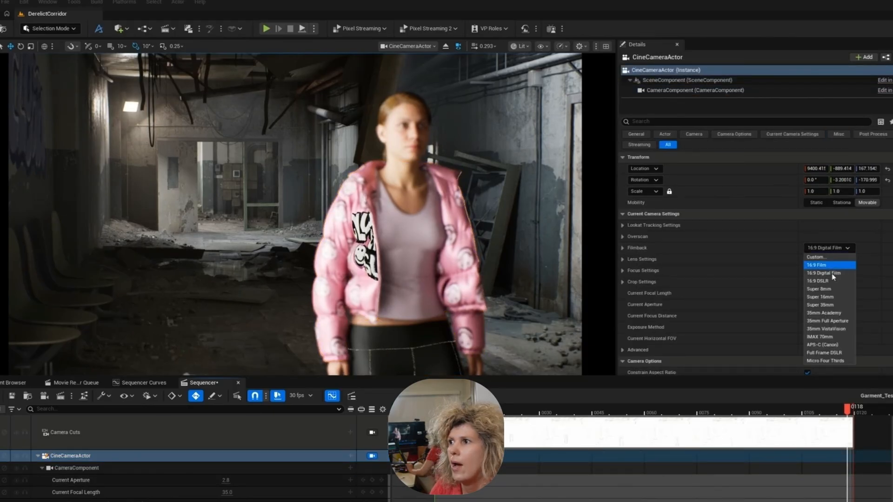
pyautogui.click(830, 281)
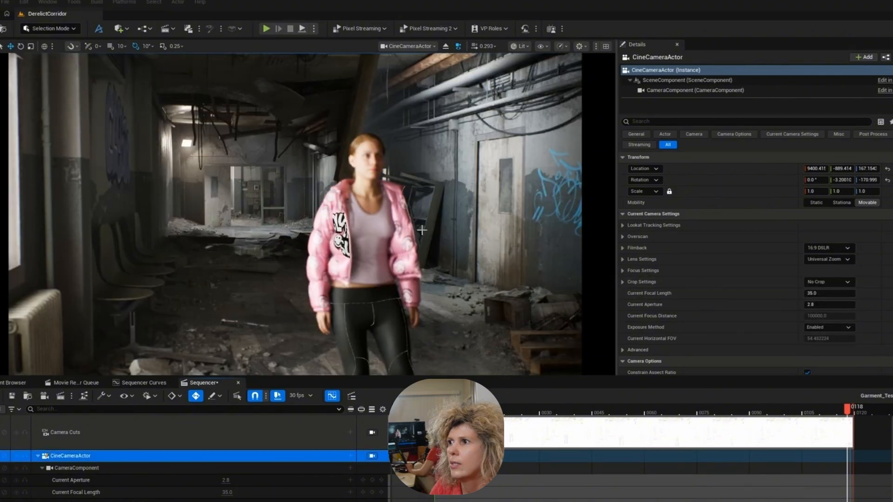
# - Pull the camera back and reframe it to show the full character walking down the corridor beside the bright windows
pyautogui.press('s')
pyautogui.moveTo(470, 254)
pyautogui.mouseDown(button='right')
pyautogui.moveTo(461, 252)
pyautogui.moveTo(500, 248)
pyautogui.moveTo(449, 244)
pyautogui.moveTo(462, 247)
pyautogui.mouseUp(button='right')
pyautogui.scroll(-3, 466, 252)
pyautogui.press('a')
pyautogui.press('d')
pyautogui.scroll(-3, 475, 249)
pyautogui.press('w')
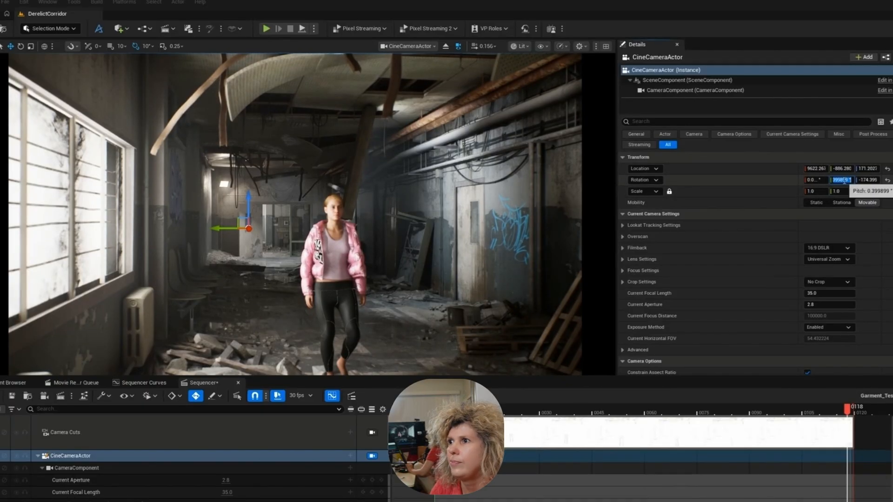
# - Level the CineCameraActor by setting its pitch to 0 degrees
pyautogui.write('0')
pyautogui.press('Return')
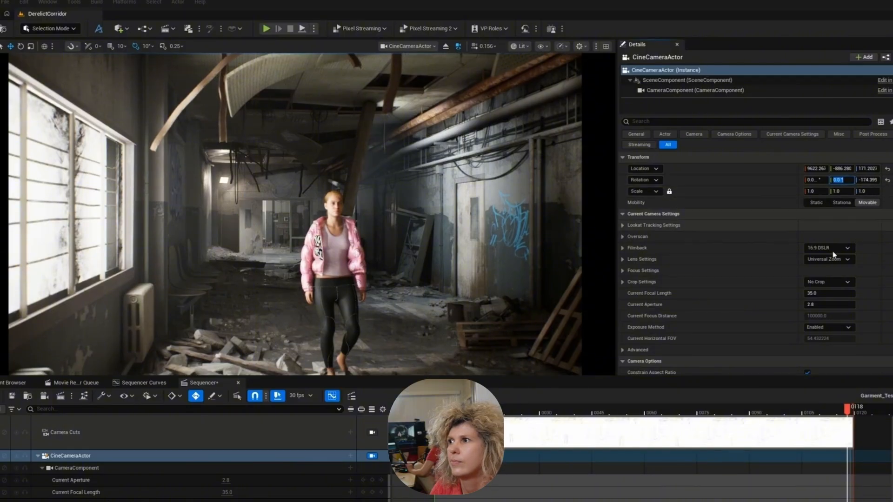
pyautogui.click(811, 180)
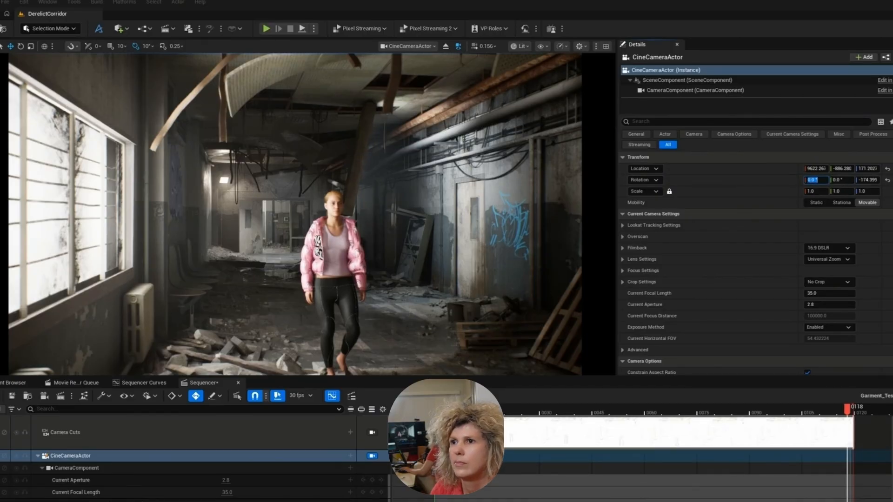
# - Trim the CineCameraActor camera cut so it starts at about frame 54
pyautogui.moveTo(435, 431); pyautogui.dragTo(624, 429)
pyautogui.click(132, 453)
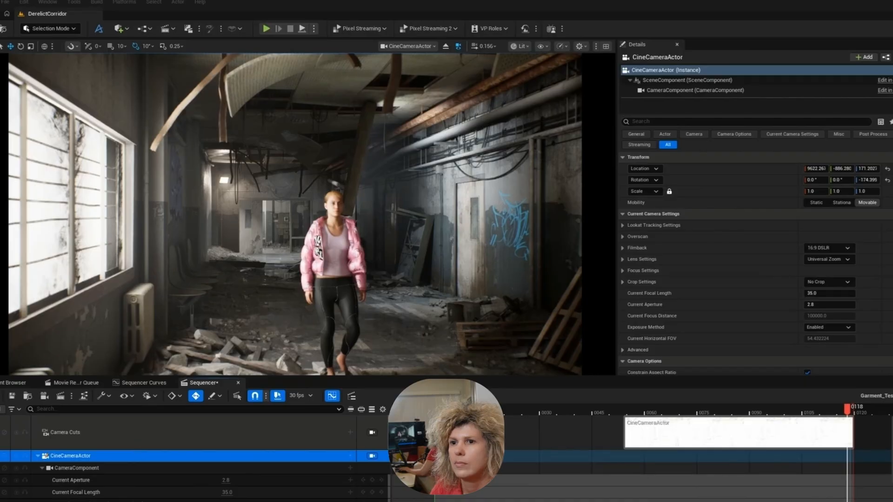
pyautogui.click(24, 2)
pyautogui.click(56, 34)
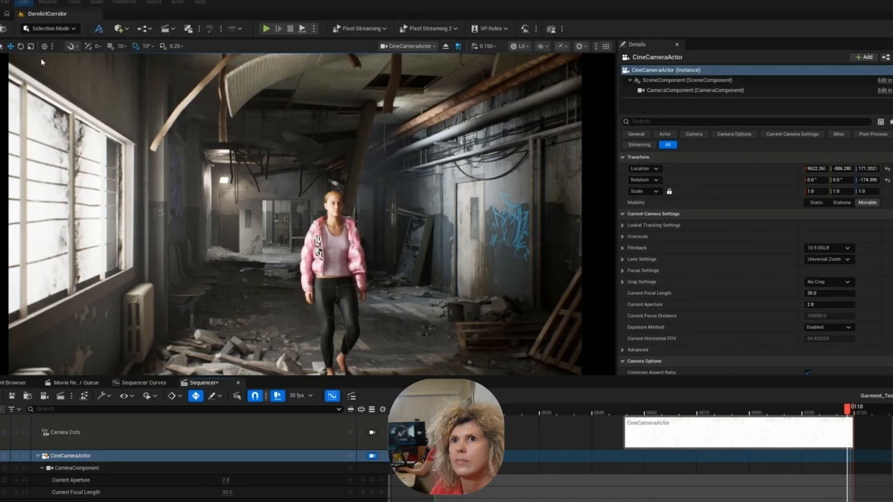
# - Frame the walking character from behind with a second cine camera, CineCameraActor2, and move the playhead to frame 1
pyautogui.click(181, 455)
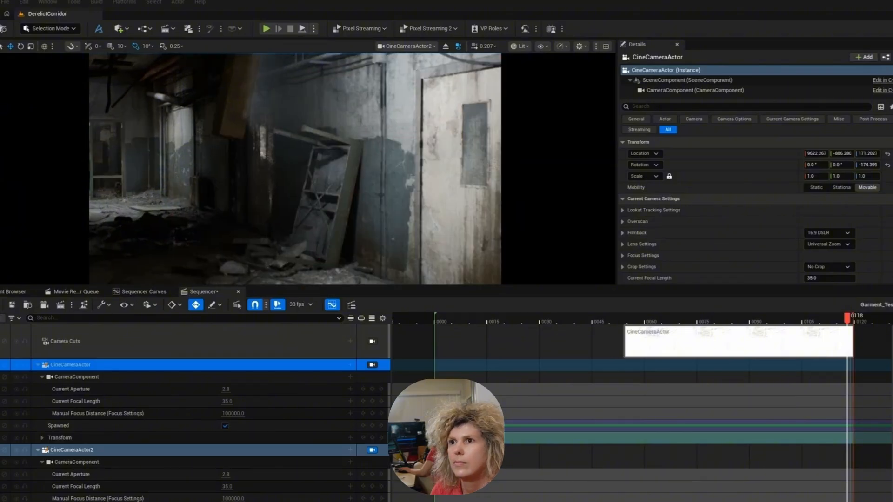
pyautogui.moveTo(295, 169); pyautogui.dragTo(528, 165, button='right')
pyautogui.scroll(4, 398, 168)
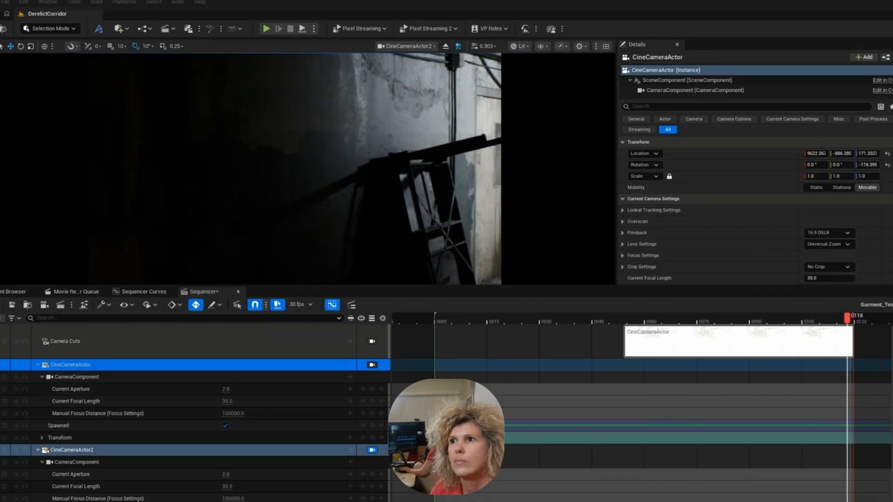
pyautogui.moveTo(295, 169); pyautogui.dragTo(260, 168, button='right')
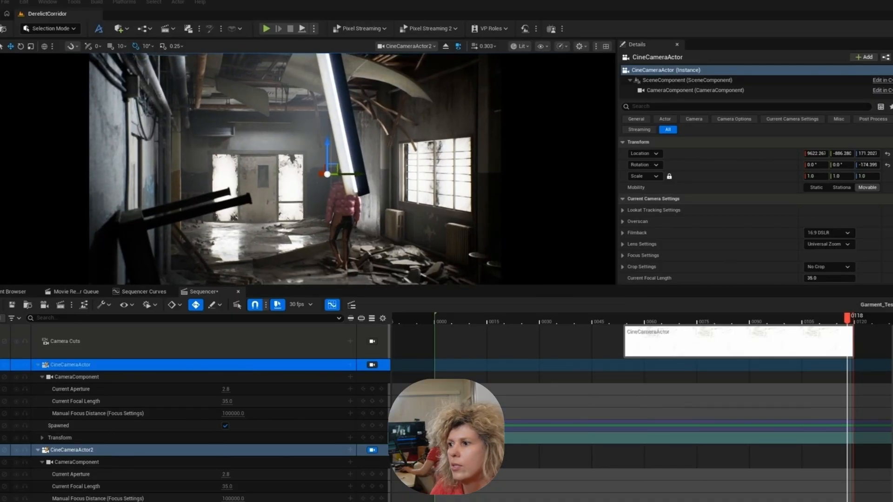
pyautogui.moveTo(296, 169); pyautogui.dragTo(315, 183, button='right')
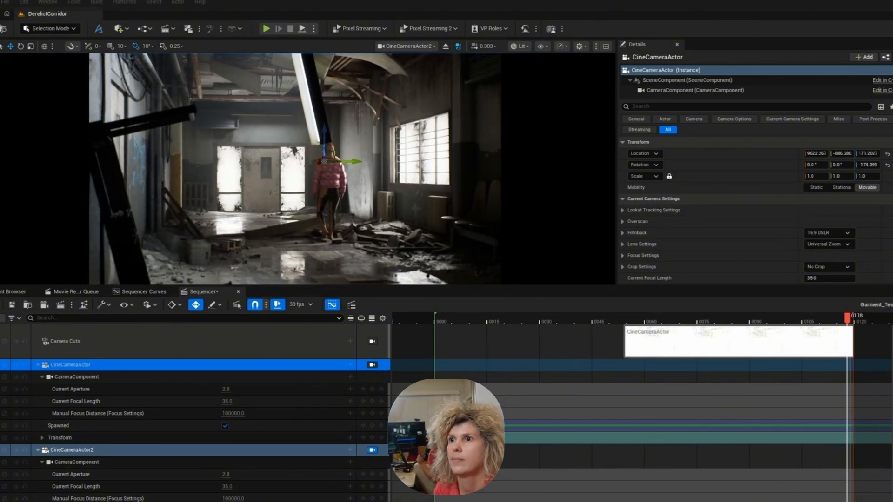
pyautogui.click(437, 320)
pyautogui.moveTo(439, 322)
pyautogui.mouseDown()
pyautogui.moveTo(474, 322)
pyautogui.moveTo(441, 324)
pyautogui.mouseUp()
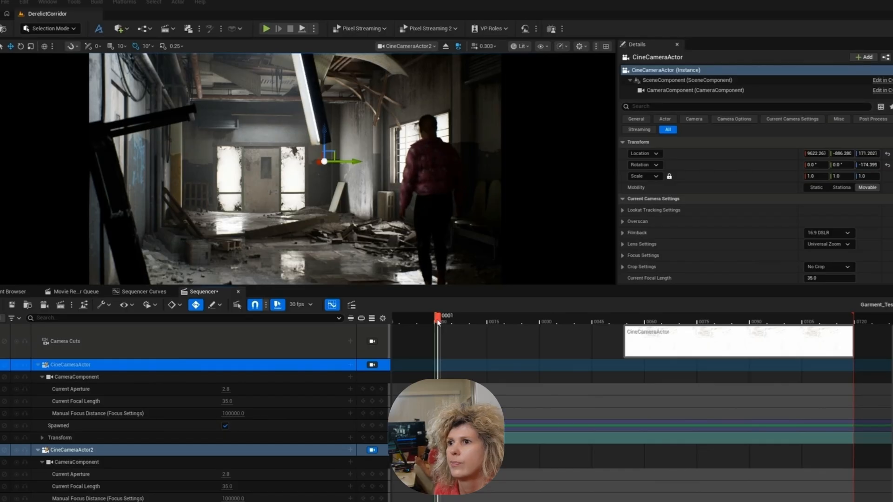
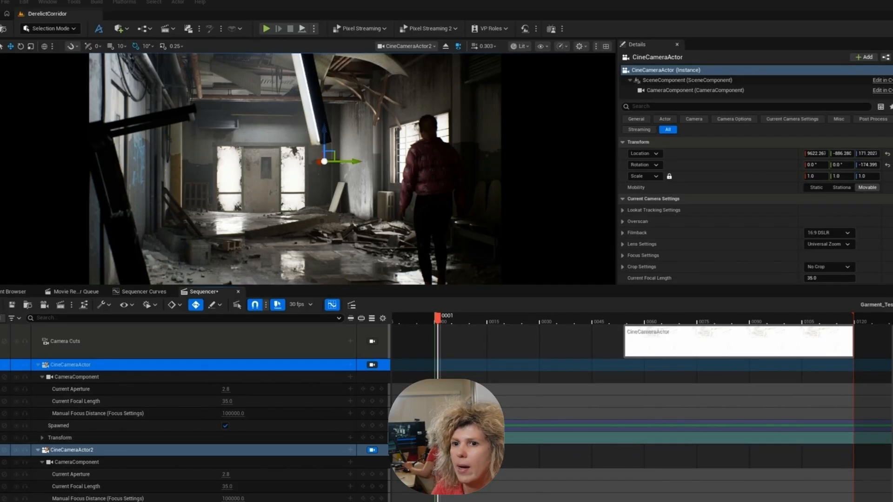
# - Open the CineCameraActor focus settings and reduce its manual focus distance to about 1190 cm
pyautogui.press('Left')
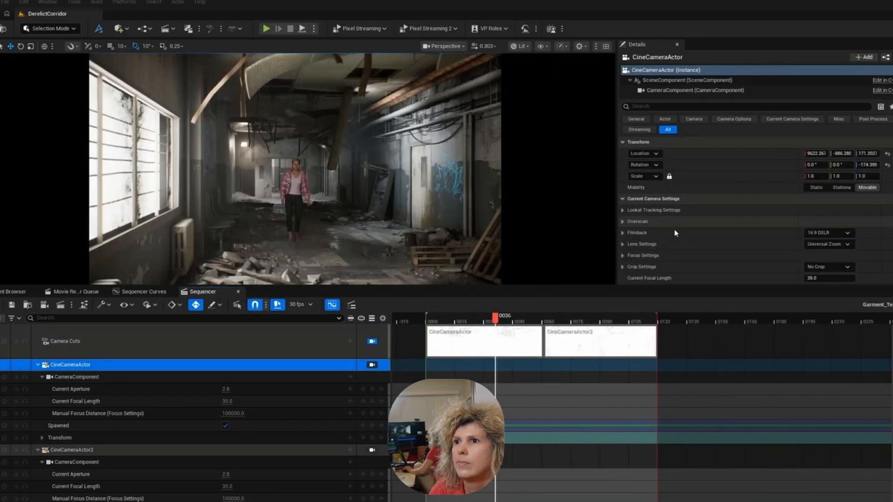
pyautogui.scroll(-2, 688, 237)
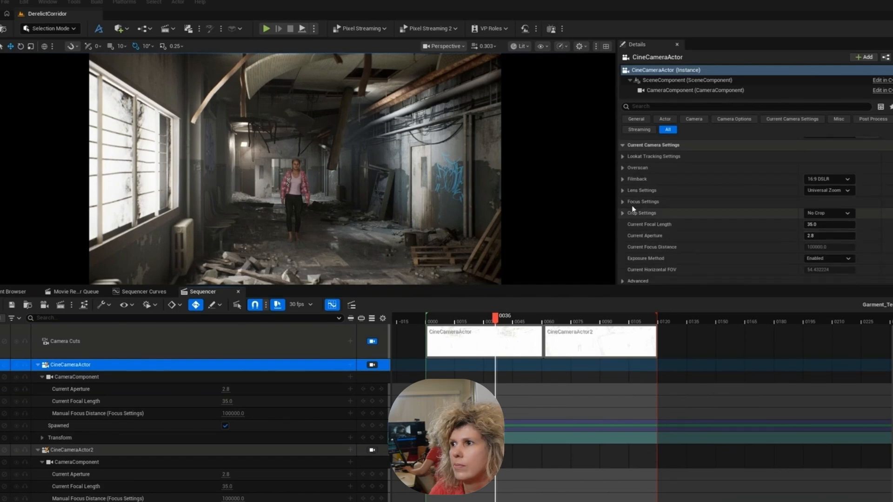
pyautogui.click(623, 204)
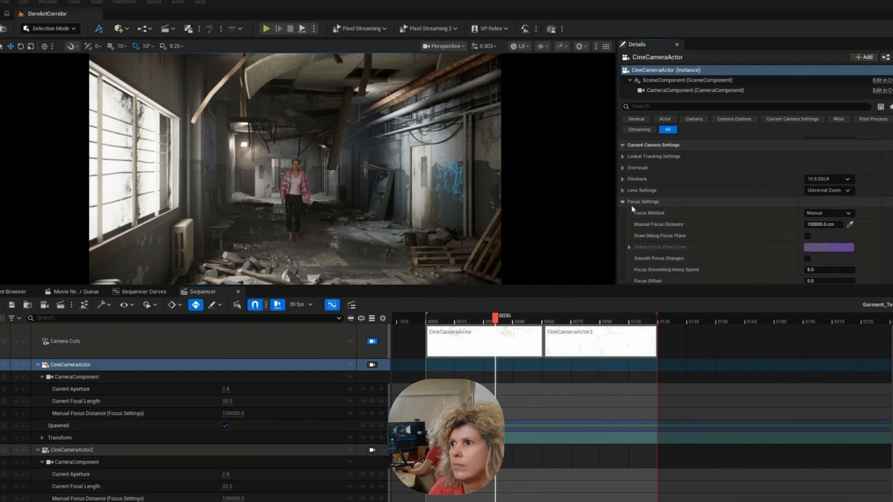
pyautogui.click(823, 224)
pyautogui.write('1000')
pyautogui.press('Return')
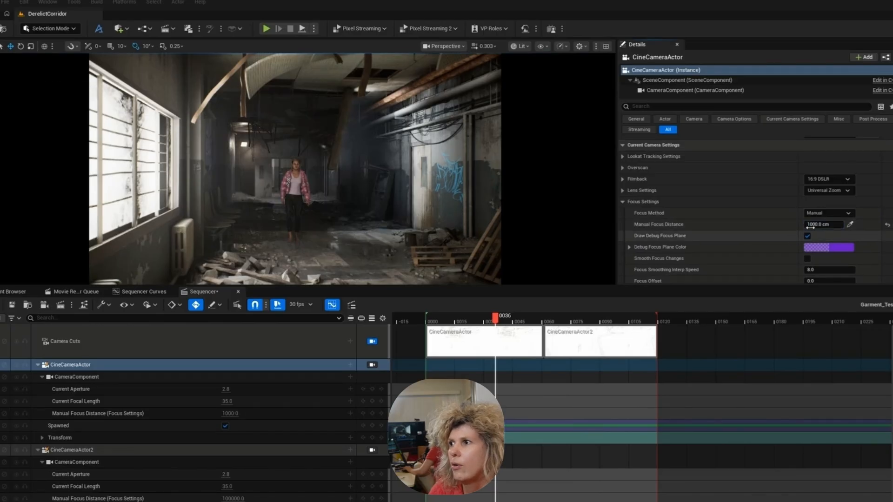
pyautogui.moveTo(810, 227); pyautogui.dragTo(828, 227)
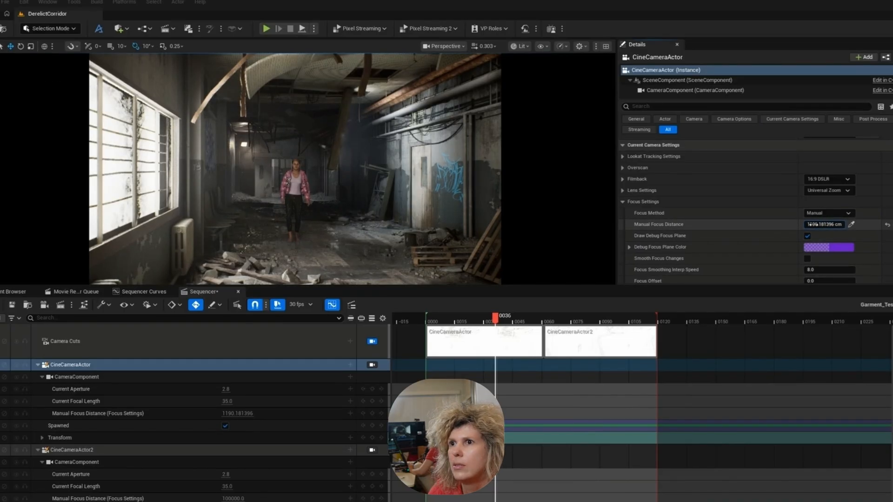
# - Show the viewport unlit and keyframe the CineCameraActor manual focus distance at about 1012 cm on frame 0
pyautogui.press('Up')
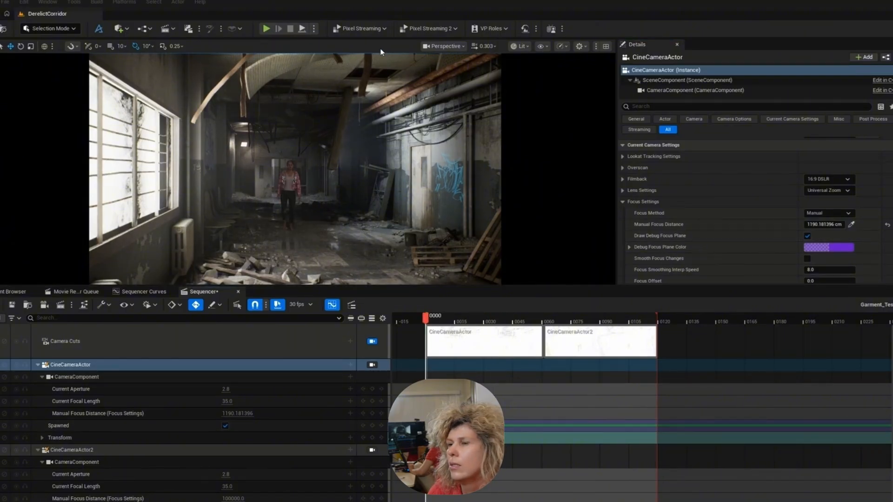
pyautogui.click(518, 46)
pyautogui.click(535, 84)
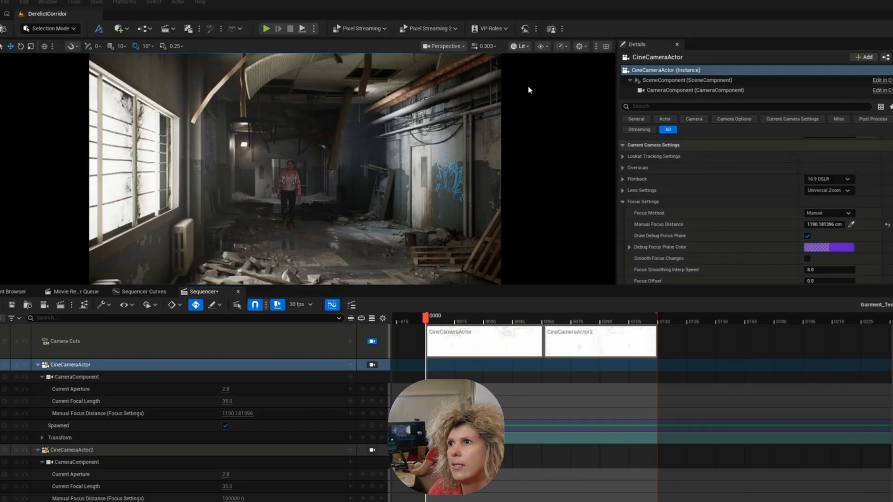
pyautogui.moveTo(830, 225)
pyautogui.mouseDown()
pyautogui.moveTo(799, 225)
pyautogui.moveTo(812, 225)
pyautogui.mouseUp()
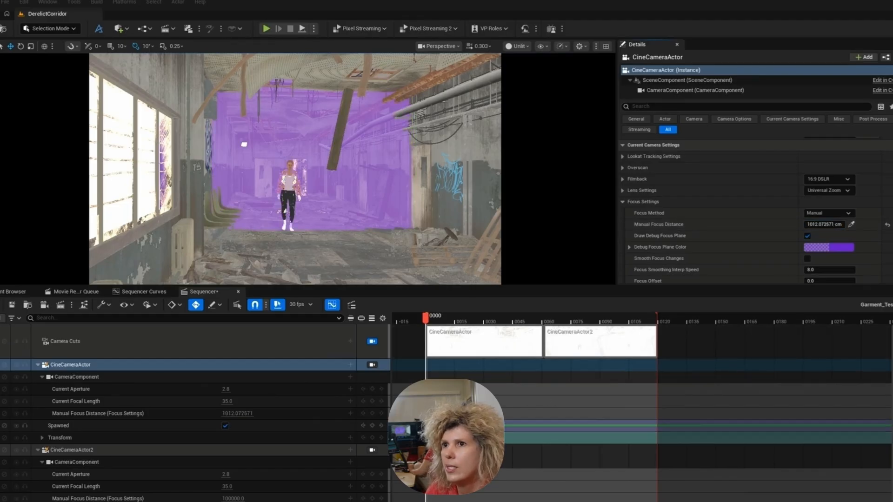
pyautogui.click(372, 414)
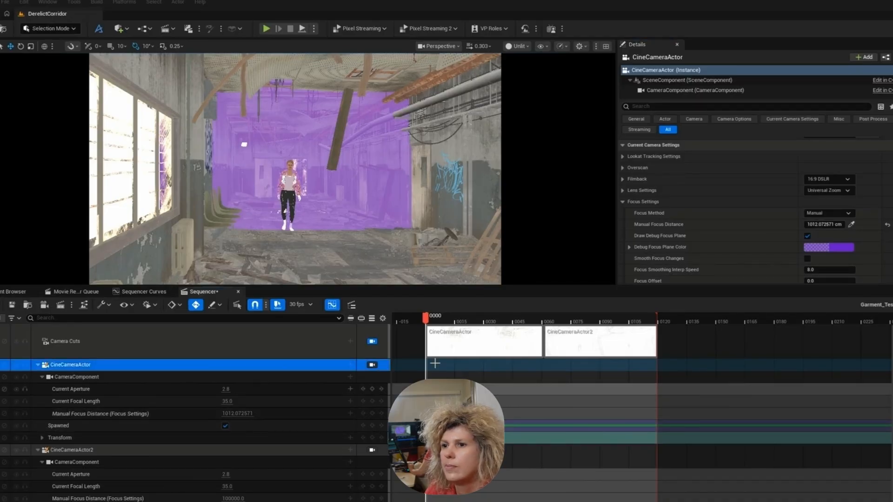
# - Keyframe the CineCameraActor manual focus distance at about 754 cm on frame 60 and check the key's interpolation
pyautogui.click(430, 324)
pyautogui.press('space')
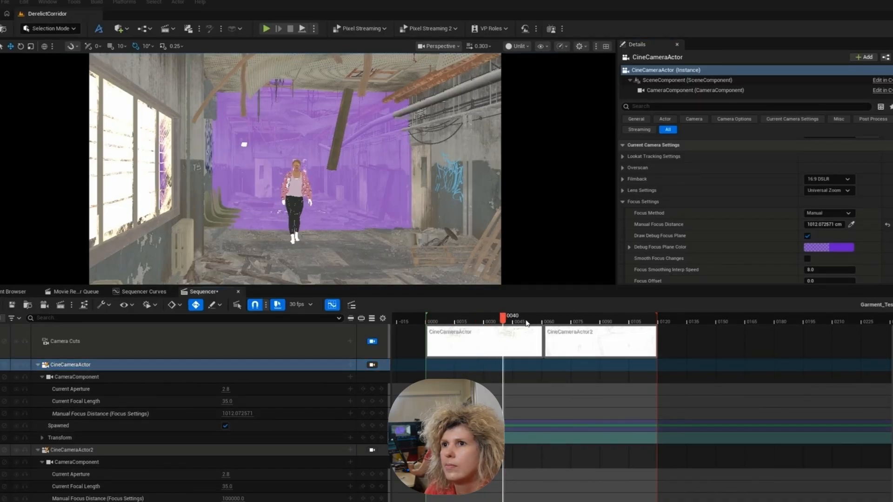
pyautogui.moveTo(543, 319); pyautogui.dragTo(543, 318)
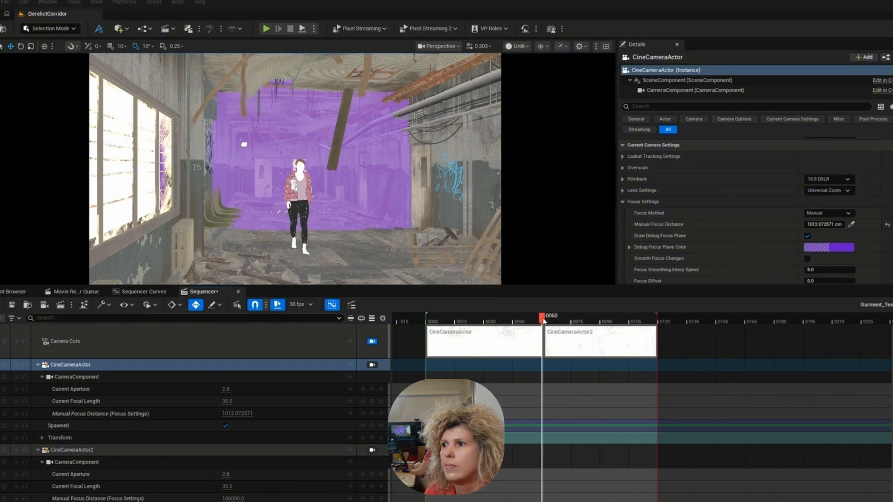
pyautogui.moveTo(827, 225); pyautogui.dragTo(810, 225)
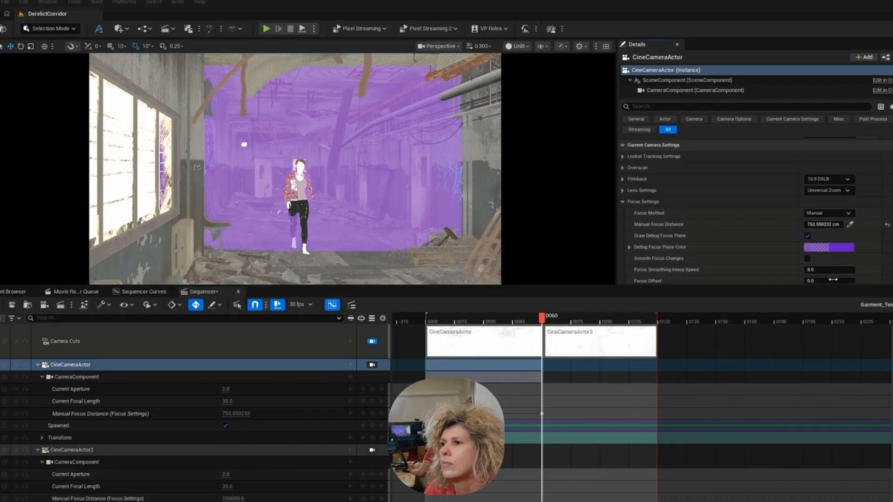
pyautogui.click(541, 413)
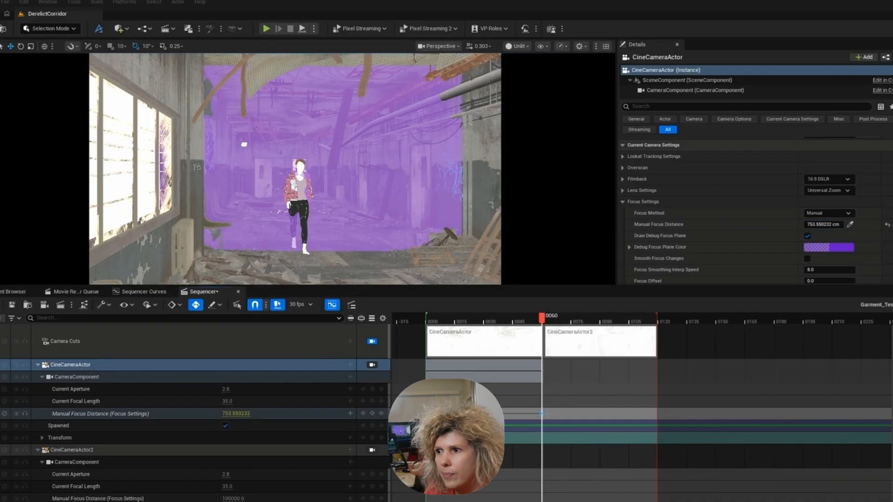
pyautogui.rightClick(542, 414)
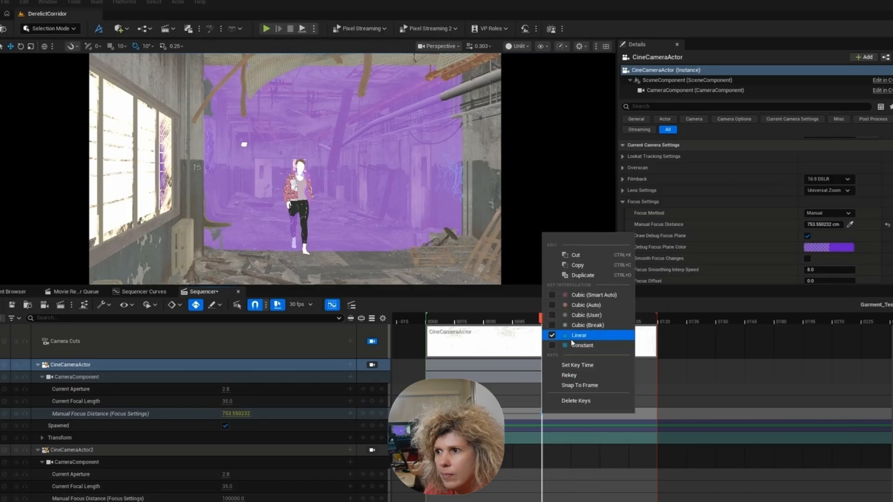
pyautogui.click(502, 322)
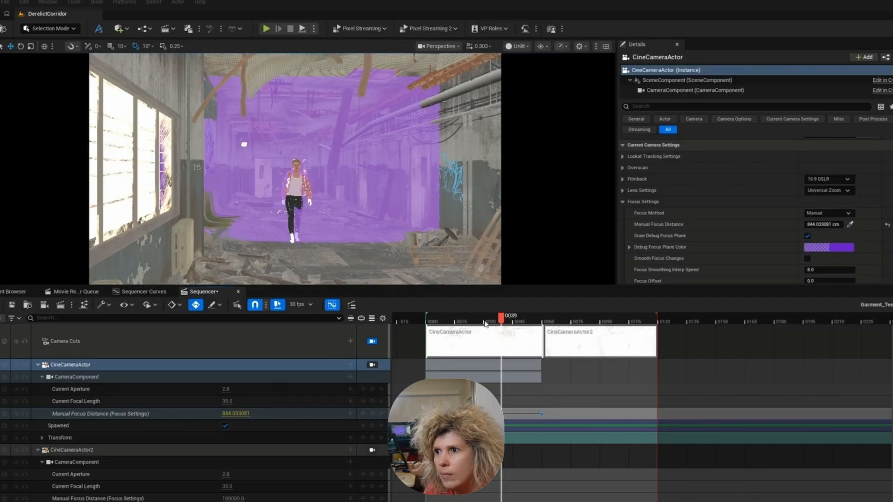
# - Select CineCameraActor2, move the playhead to its cut at frame 61 and enable its debug focus plane
pyautogui.moveTo(524, 321); pyautogui.dragTo(546, 322)
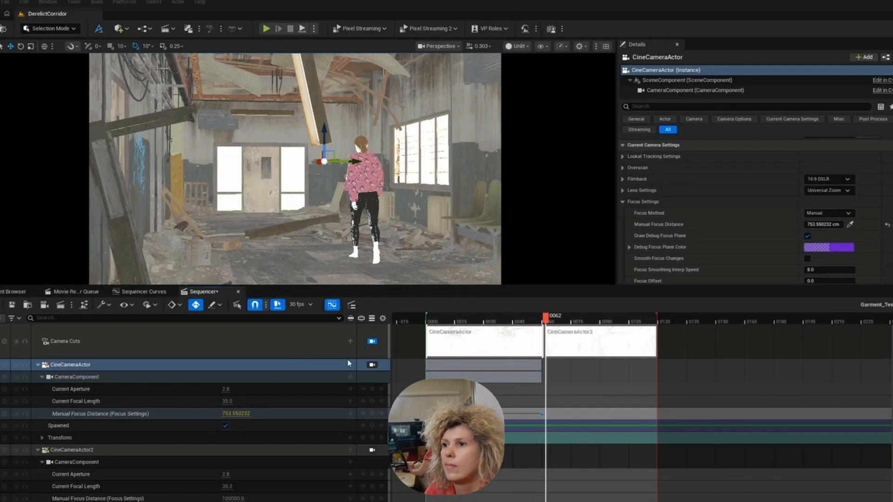
pyautogui.click(144, 450)
pyautogui.keyDown('ctrl'); pyautogui.scroll(5, 555, 324); pyautogui.keyUp('ctrl')
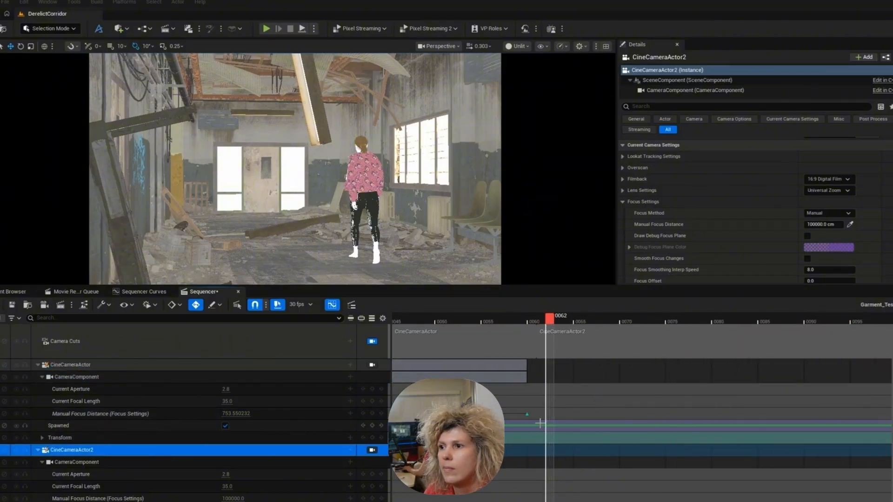
pyautogui.moveTo(555, 324); pyautogui.dragTo(539, 322)
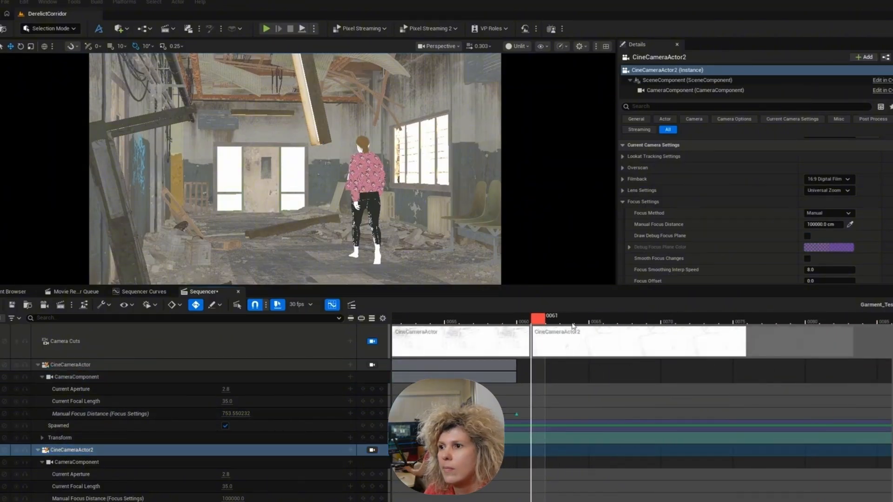
pyautogui.click(808, 235)
# - Keyframe the CineCameraActor2 manual focus distance on frame 61, starting from 1000 cm and lowering it to about 839 cm
pyautogui.click(824, 224)
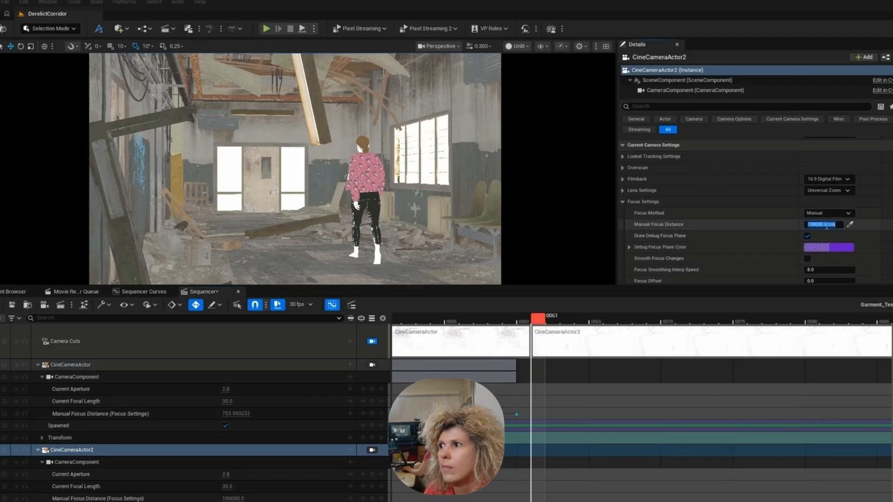
pyautogui.write('1000')
pyautogui.press('Return')
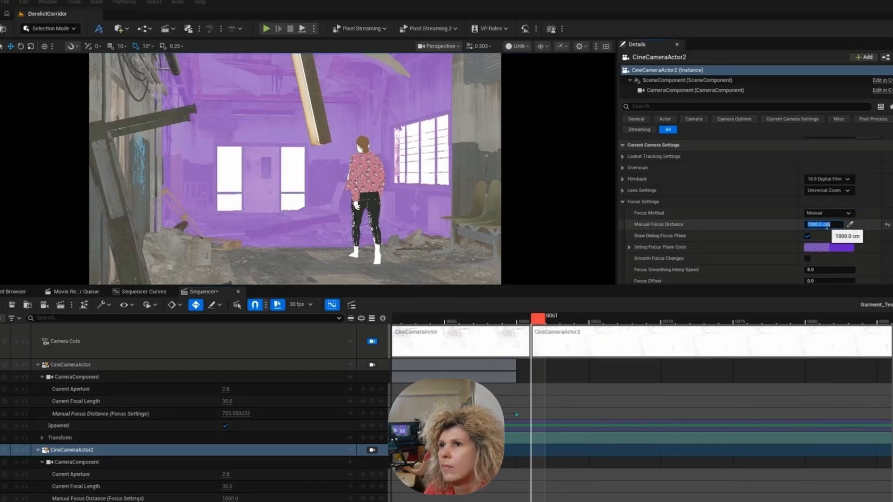
pyautogui.click(766, 232)
pyautogui.moveTo(831, 226)
pyautogui.mouseDown()
pyautogui.moveTo(803, 226)
pyautogui.moveTo(819, 226)
pyautogui.mouseUp()
pyautogui.click(372, 499)
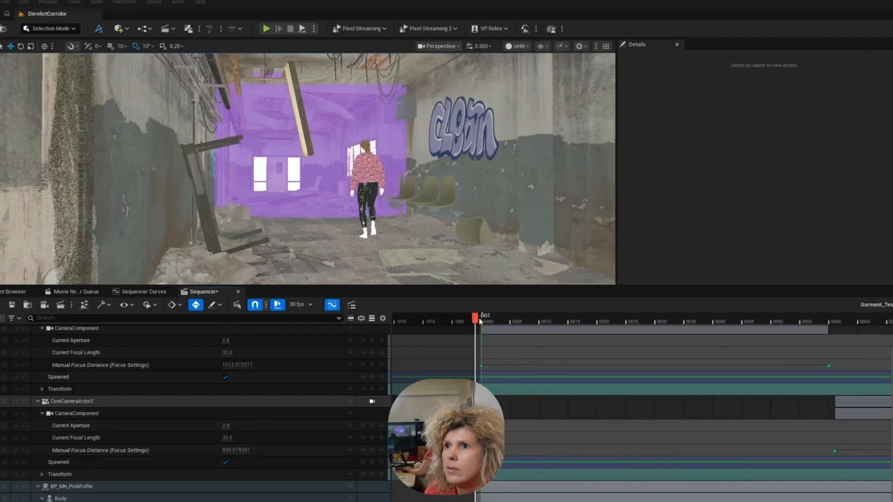
# - Scrub the sequence to check the focus plane against the walking character and return the viewport to Lit shading
pyautogui.moveTo(478, 321); pyautogui.dragTo(579, 322)
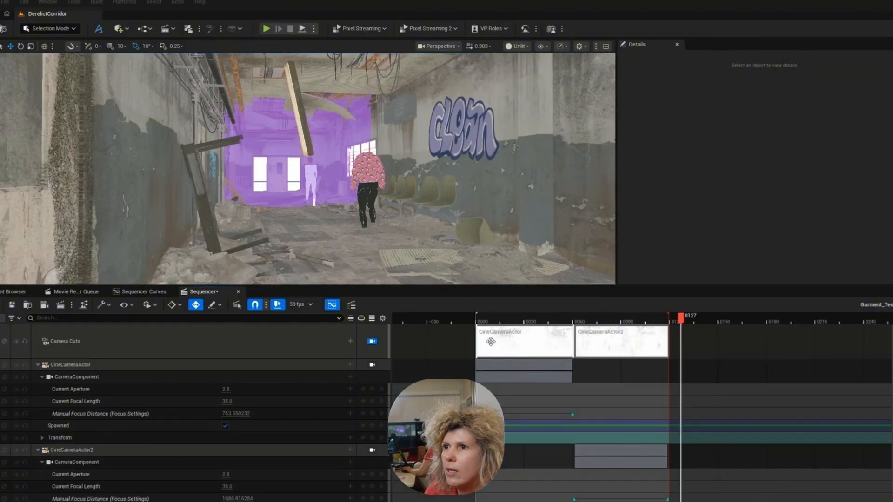
pyautogui.click(518, 46)
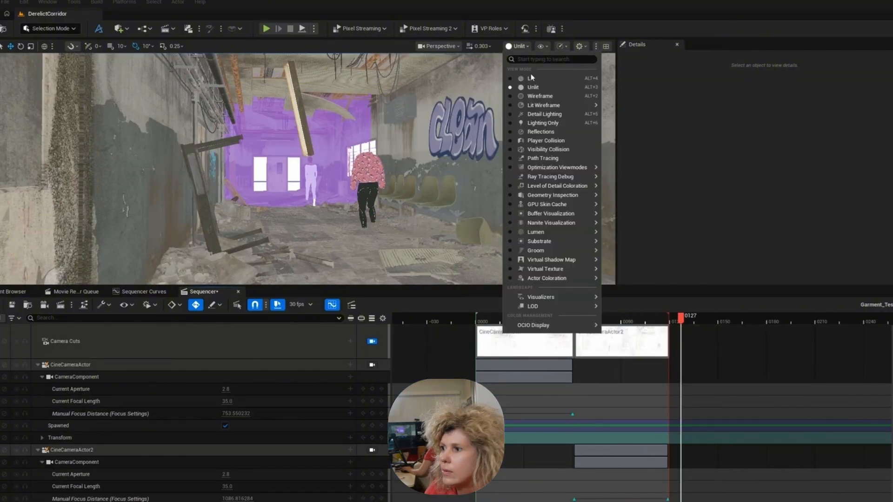
pyautogui.click(531, 78)
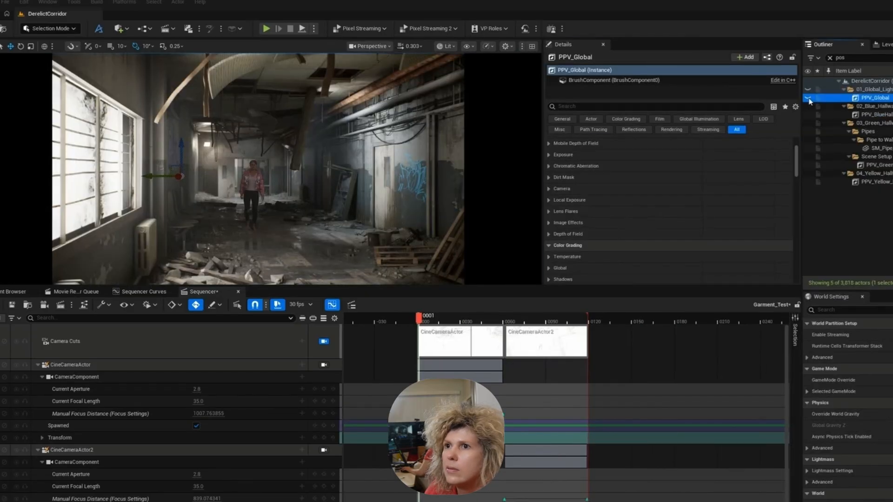
# - Set the Lumen Global Illumination ray lighting mode of PPV_Global to Project Default
pyautogui.click(729, 177)
pyautogui.click(731, 210)
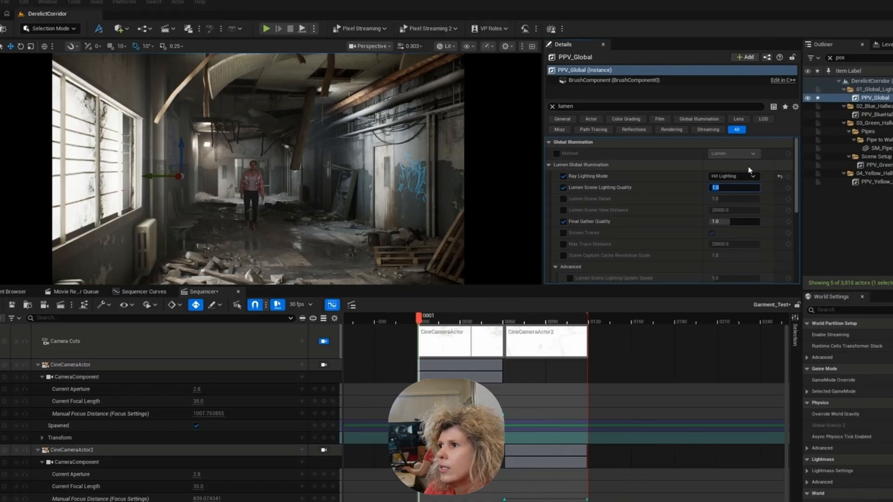
pyautogui.click(738, 177)
pyautogui.click(727, 184)
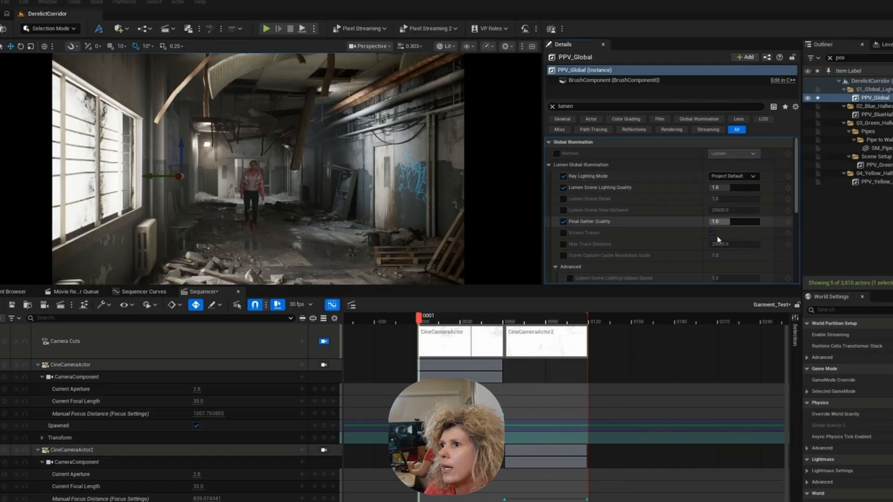
# - Raise PPV_Global's Lumen Scene Lighting Quality, Lumen Scene Detail and Final Gather Quality to 5
pyautogui.click(724, 188)
pyautogui.write('3')
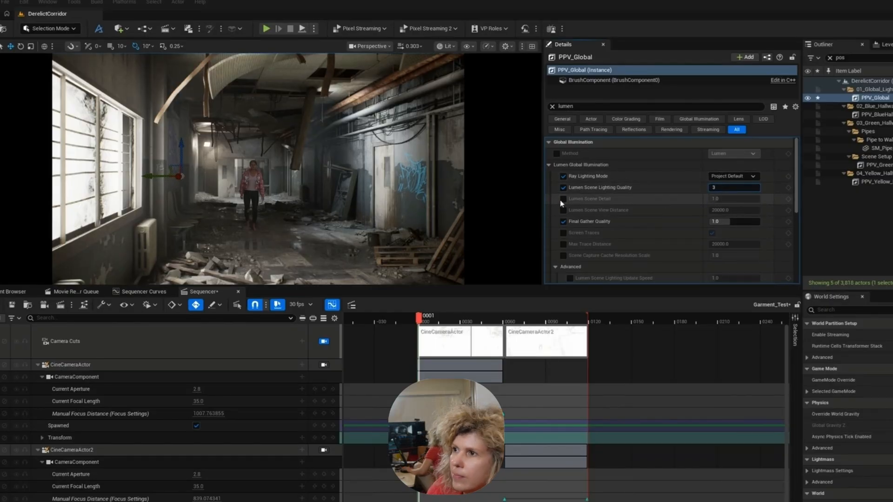
pyautogui.click(562, 200)
pyautogui.click(719, 199)
pyautogui.write('5')
pyautogui.click(727, 222)
pyautogui.write('5')
pyautogui.press('Return')
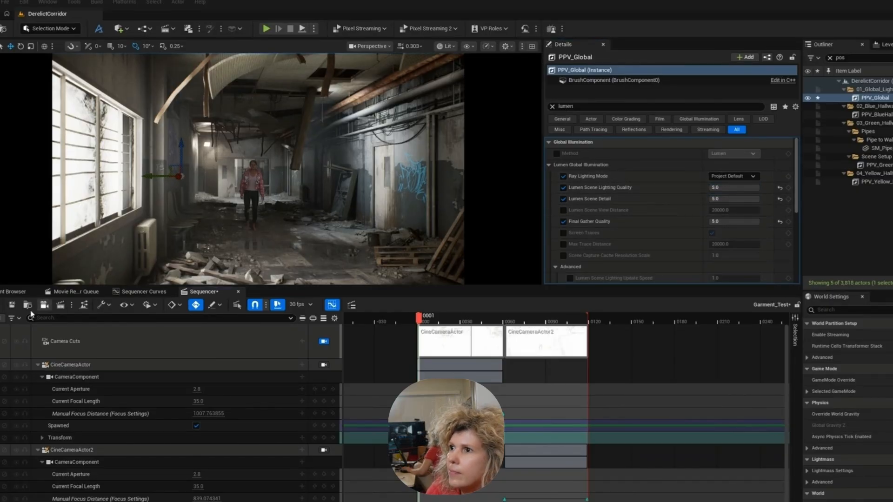
# - Close the docked, empty Movie Render Queue and return to the sequence
pyautogui.click(0, 305)
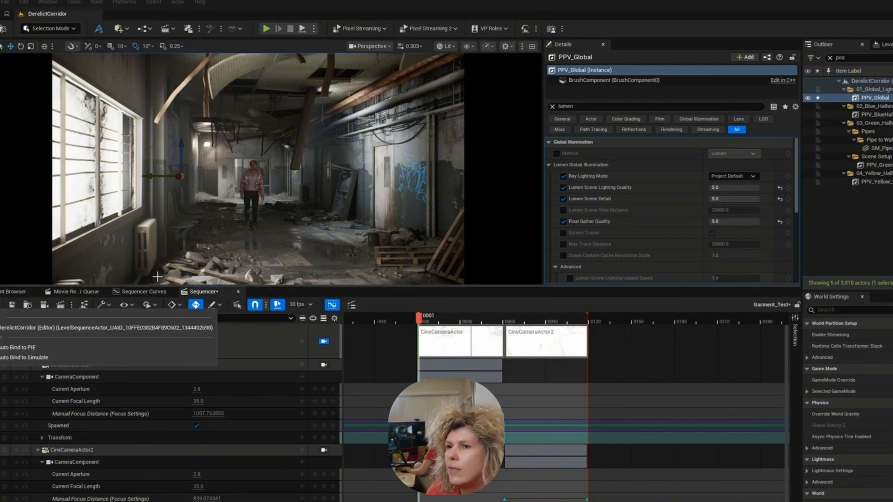
pyautogui.click(83, 293)
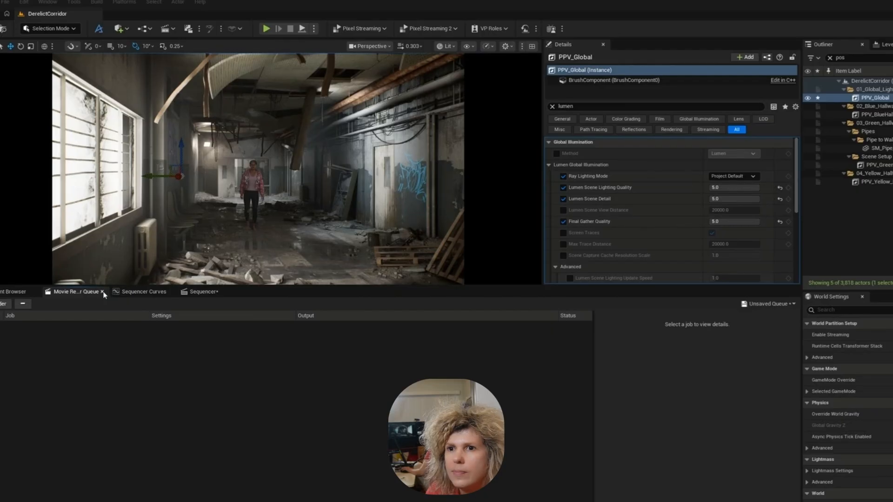
pyautogui.click(102, 292)
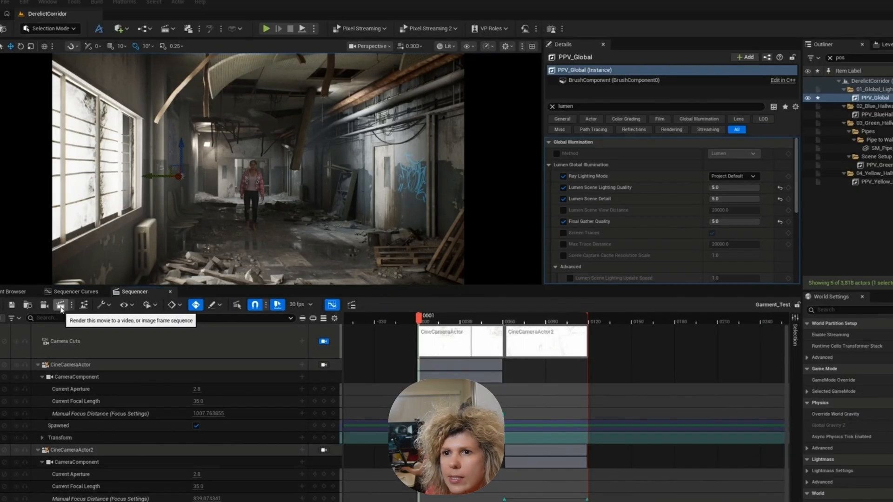
# - Send the Garment_Test sequence to the Movie Render Queue and load the MRQ_DefaultConfig preset into its job settings
pyautogui.click(61, 305)
pyautogui.click(412, 205)
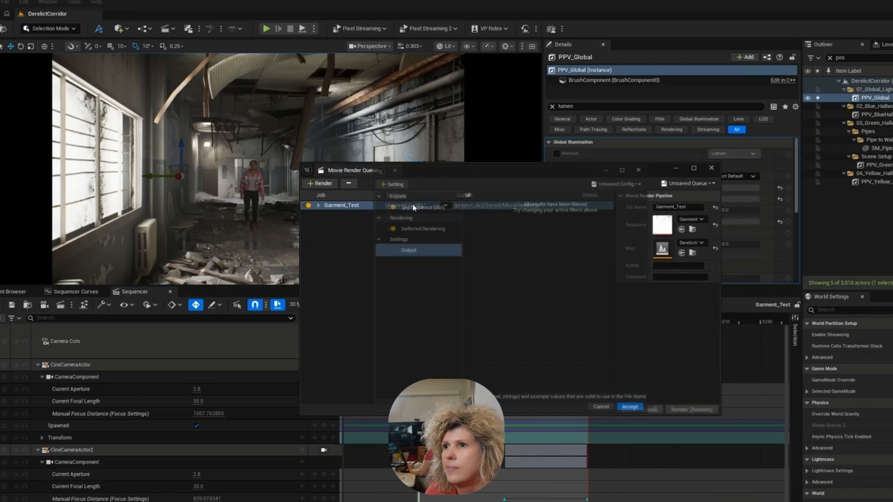
pyautogui.click(625, 176)
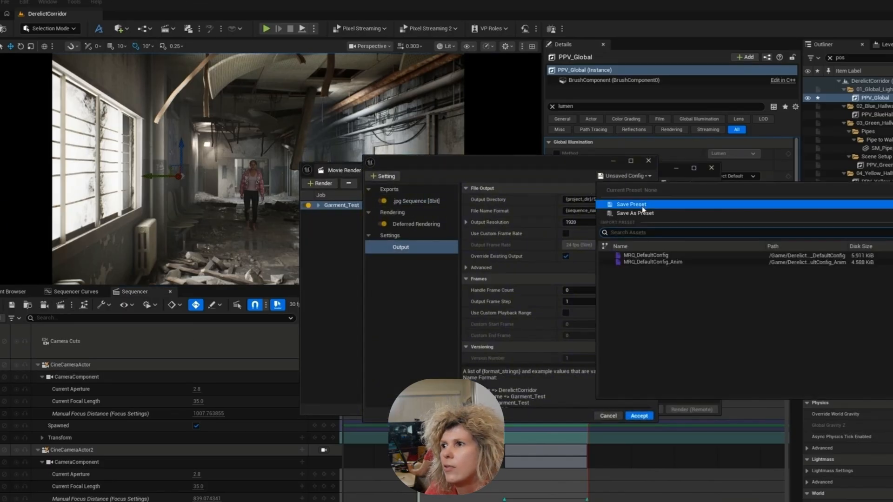
pyautogui.click(675, 256)
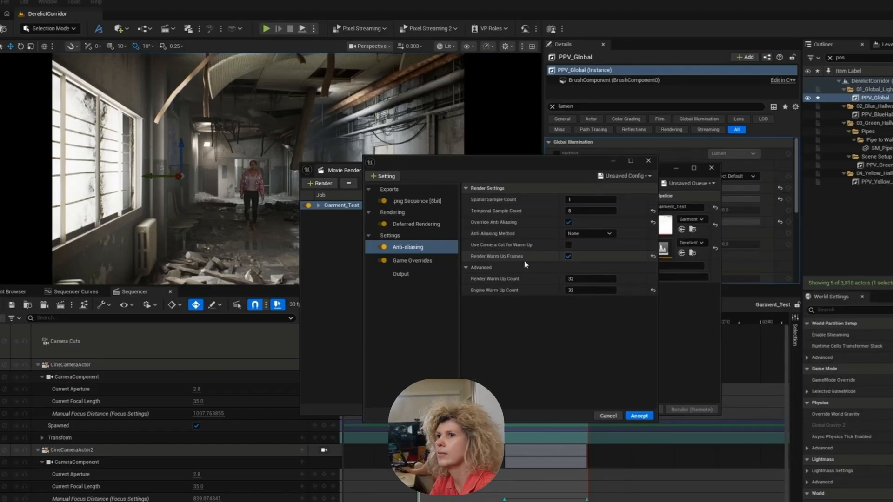